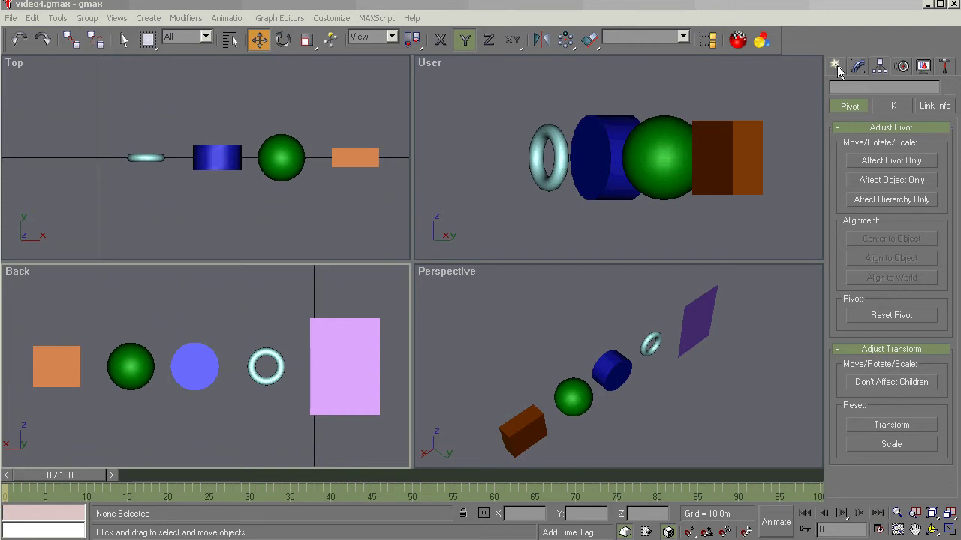
# - Show the Create panel's Splines shape types after briefly switching through the Geometry primitives
pyautogui.click(814, 24)
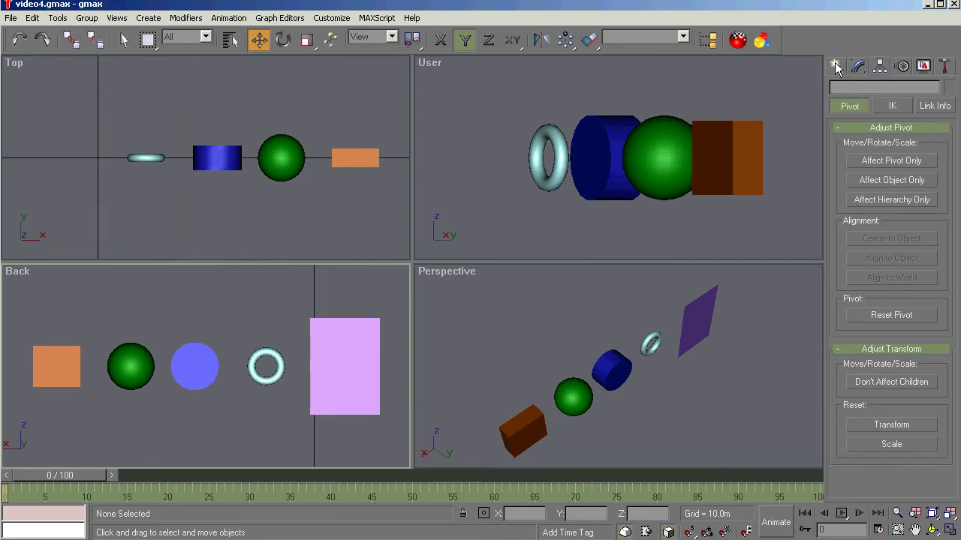
pyautogui.click(836, 67)
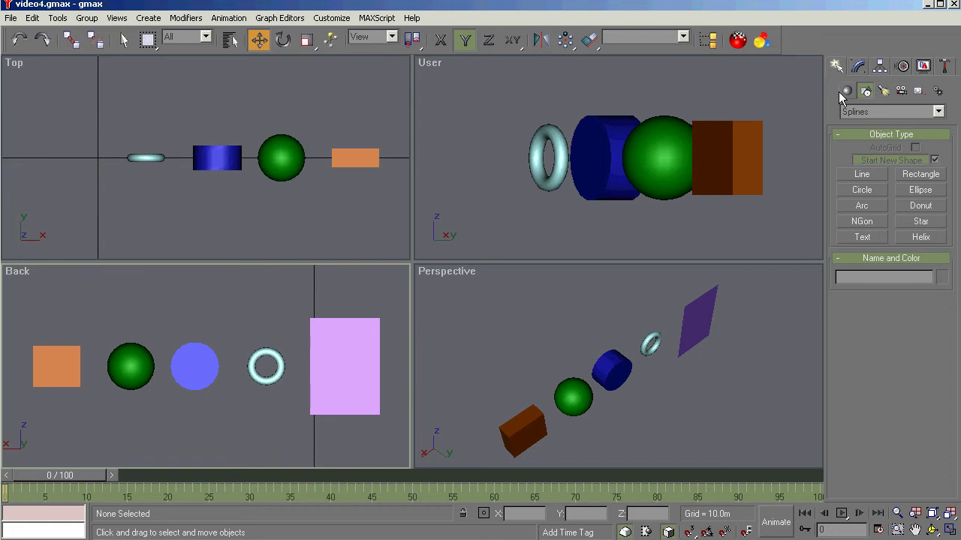
pyautogui.click(844, 91)
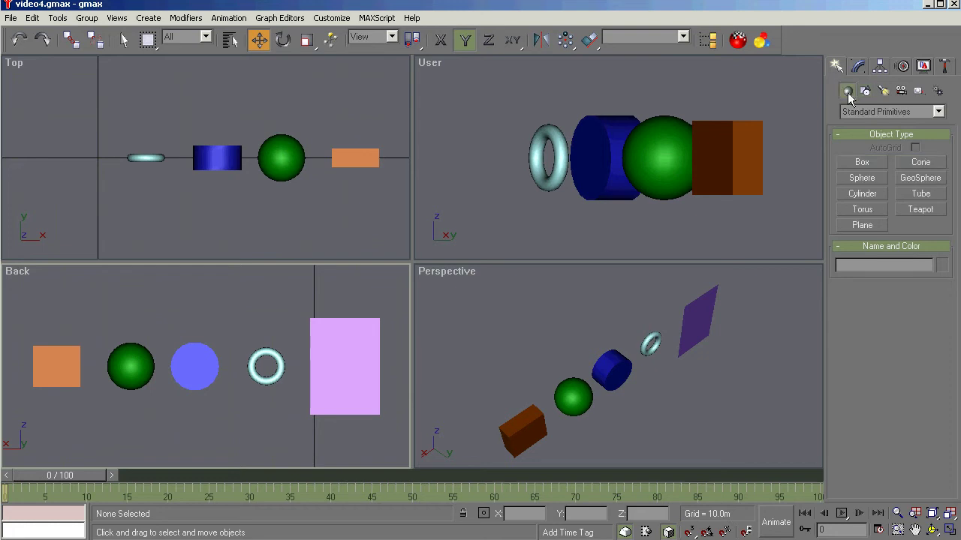
pyautogui.click(863, 92)
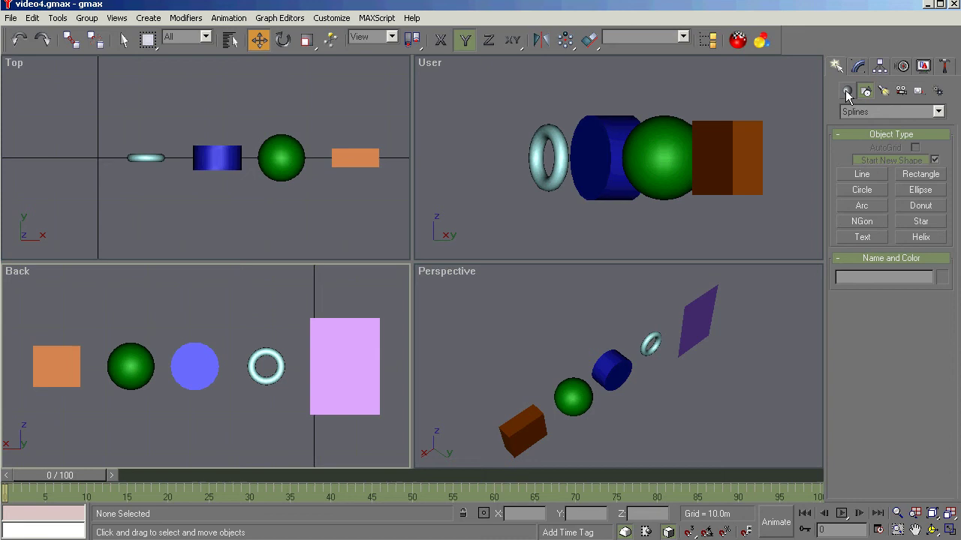
pyautogui.click(846, 91)
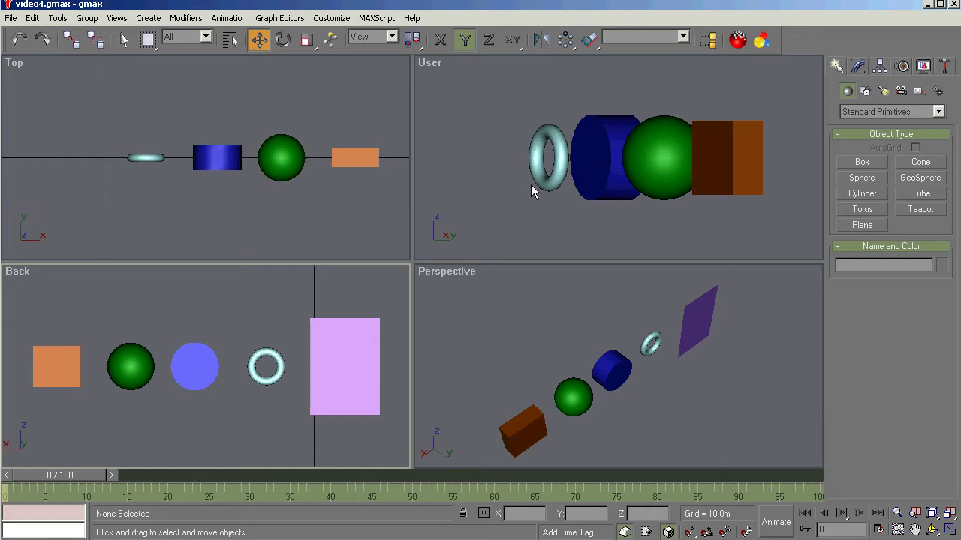
pyautogui.click(866, 91)
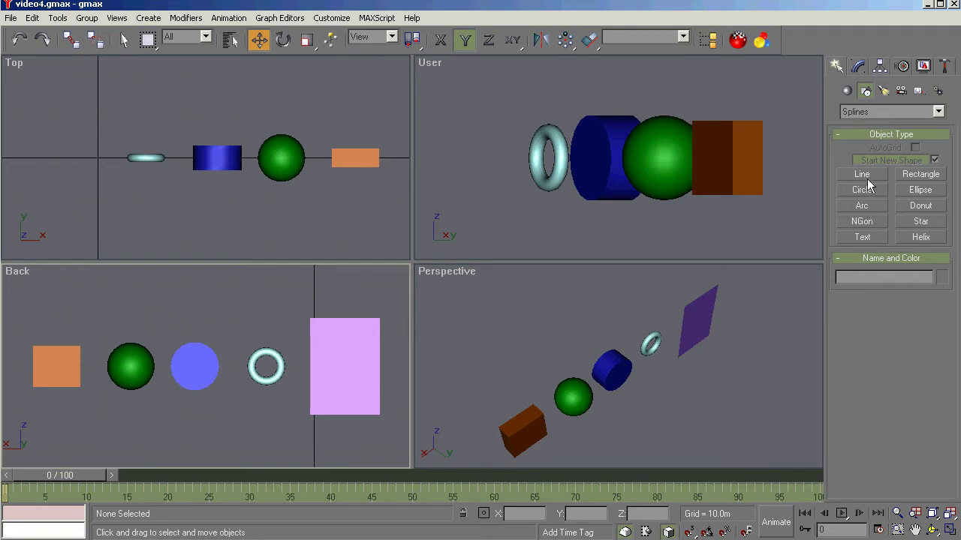
# - Hide all existing scene objects, then maximize and zoom into the Back viewport
pyautogui.click(924, 66)
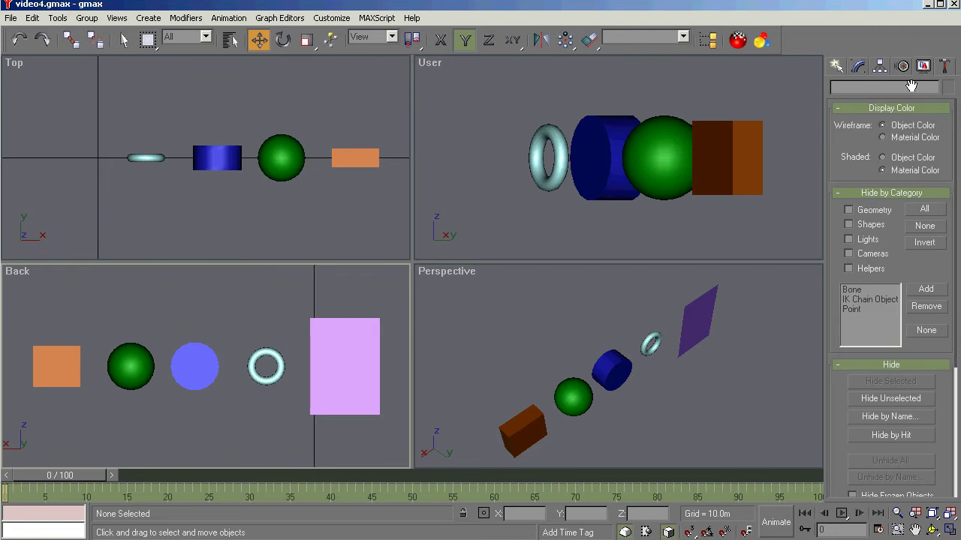
pyautogui.click(887, 399)
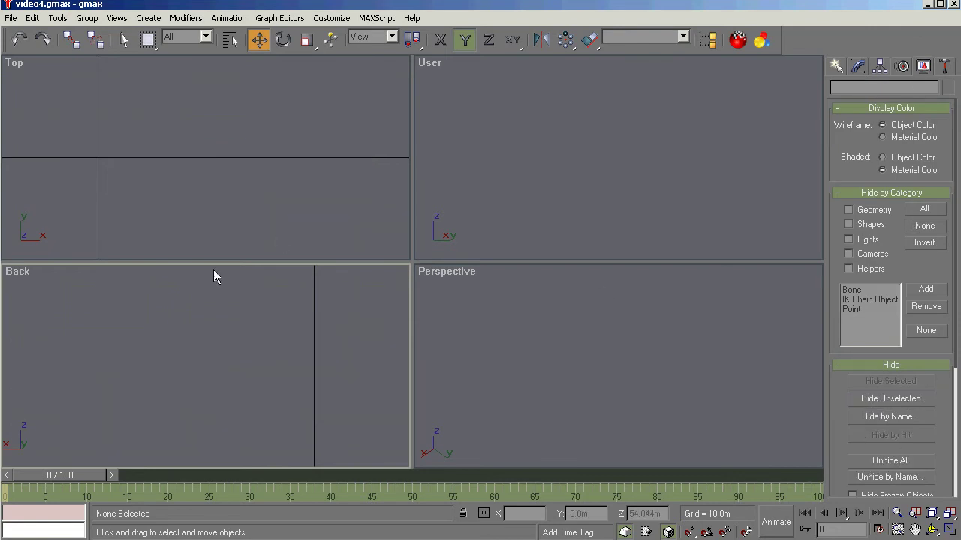
pyautogui.click(945, 529)
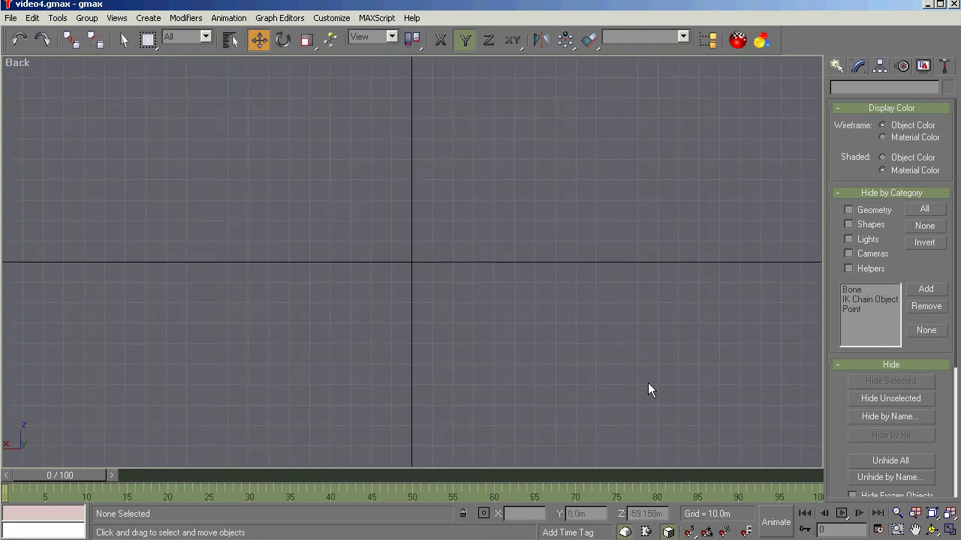
pyautogui.click(897, 513)
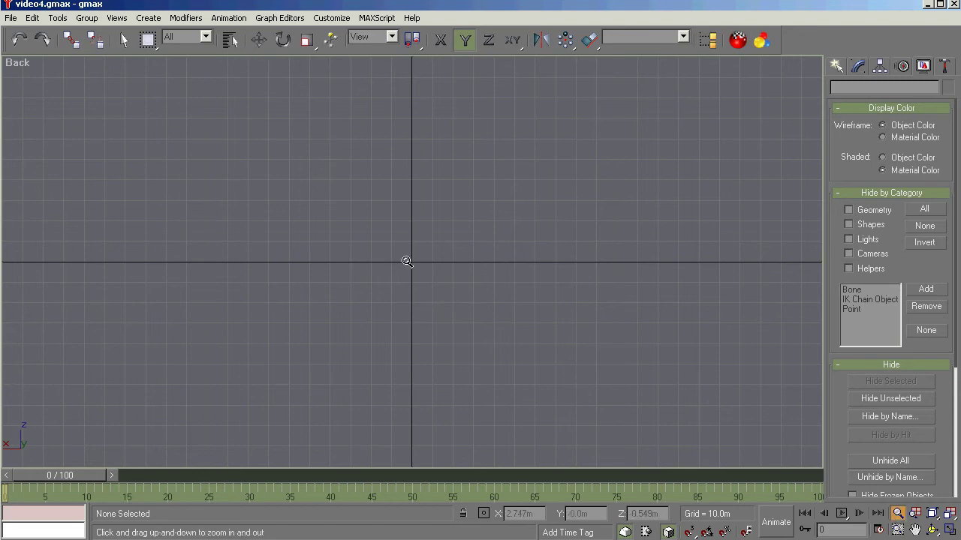
pyautogui.moveTo(406, 260); pyautogui.dragTo(409, 217)
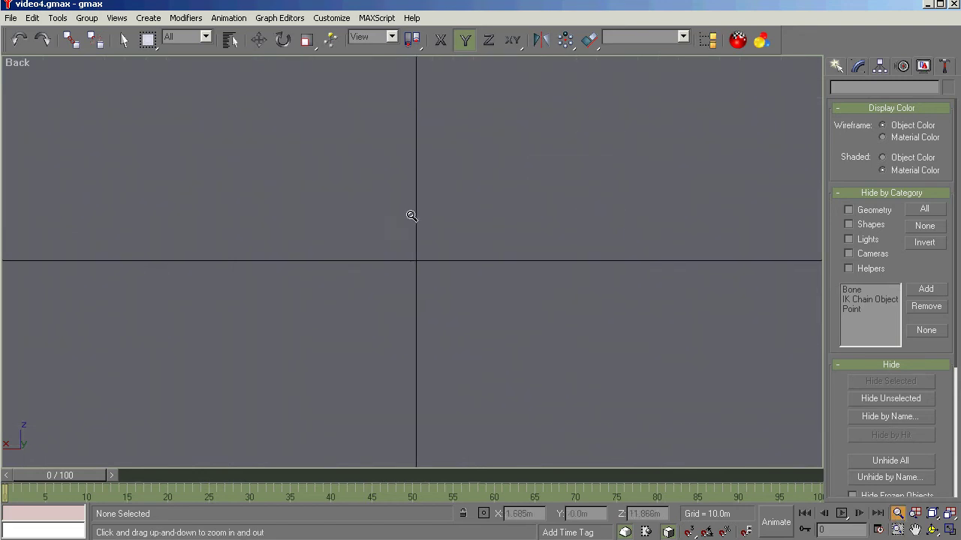
pyautogui.click(837, 69)
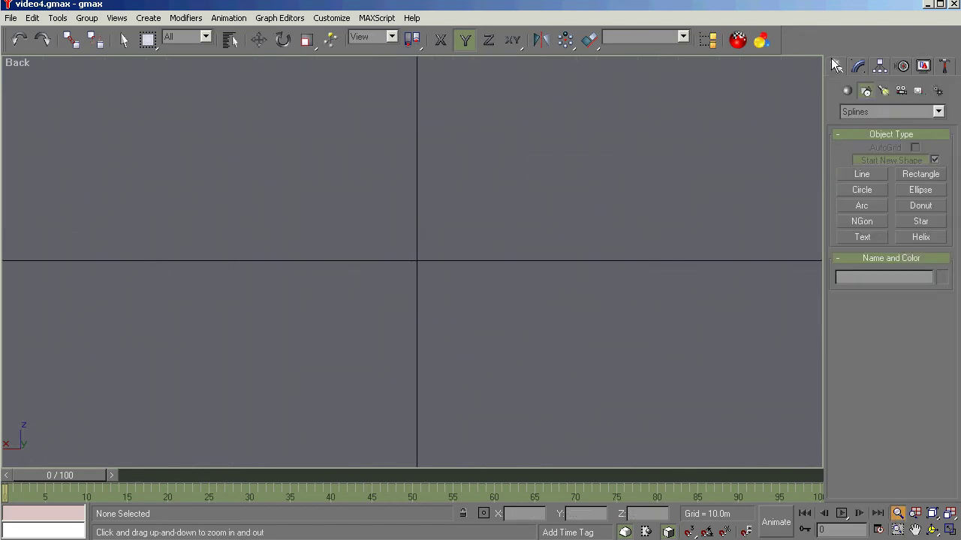
# - Draw Arc01 as an upward semicircular arch across the centre of the Back view
pyautogui.click(862, 206)
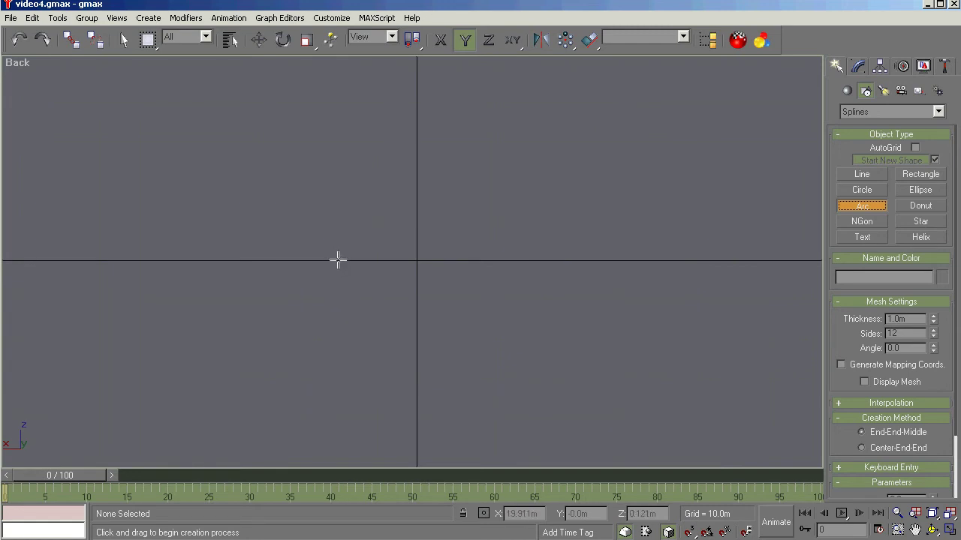
pyautogui.moveTo(338, 260); pyautogui.dragTo(497, 259)
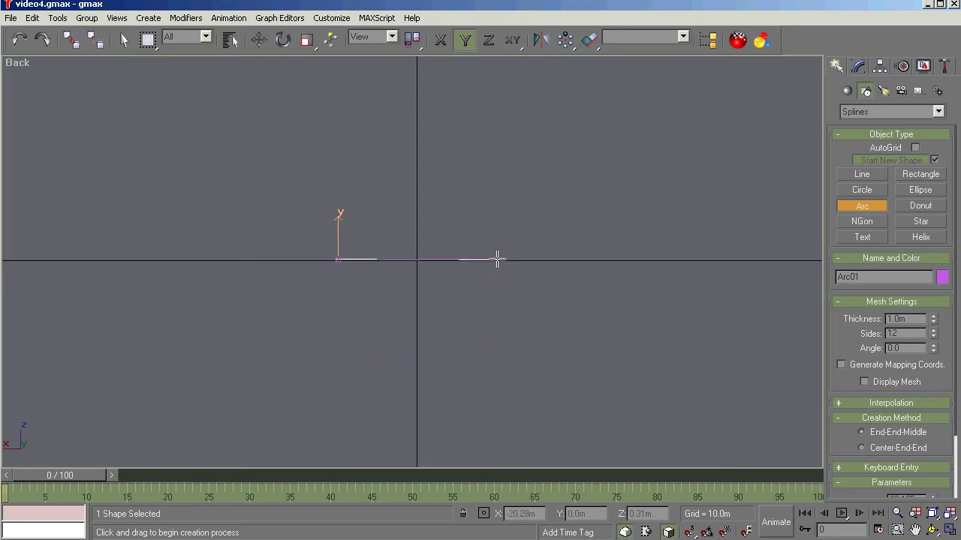
pyautogui.moveTo(497, 259); pyautogui.dragTo(496, 260)
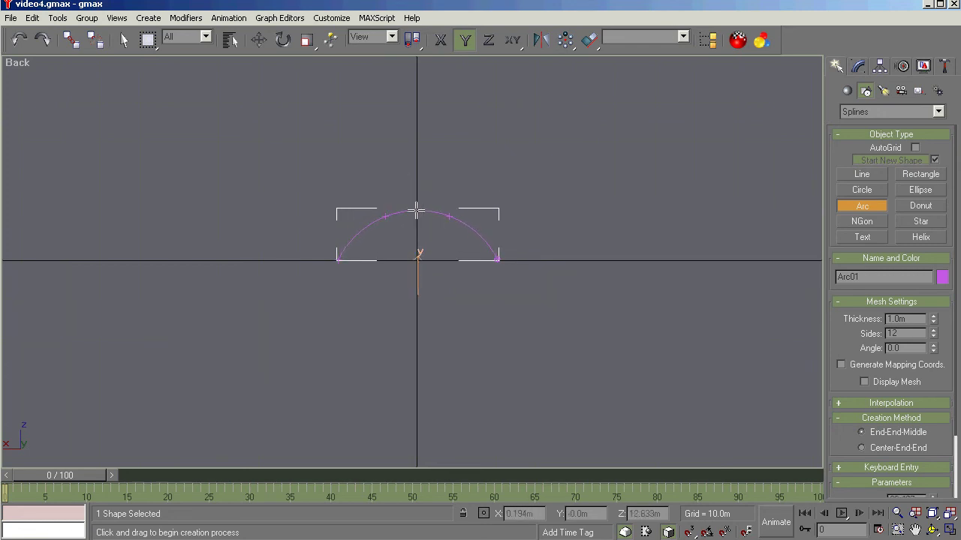
pyautogui.click(417, 211)
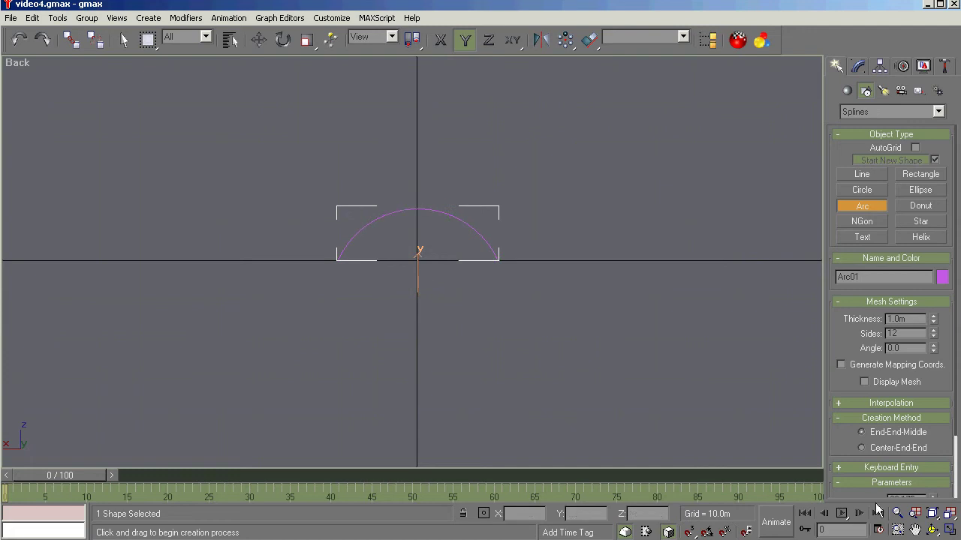
pyautogui.click(933, 529)
# - Orbit the view and Shift-drag a copy, Arc02, set back along Y parallel to Arc01
pyautogui.moveTo(478, 303); pyautogui.dragTo(418, 262)
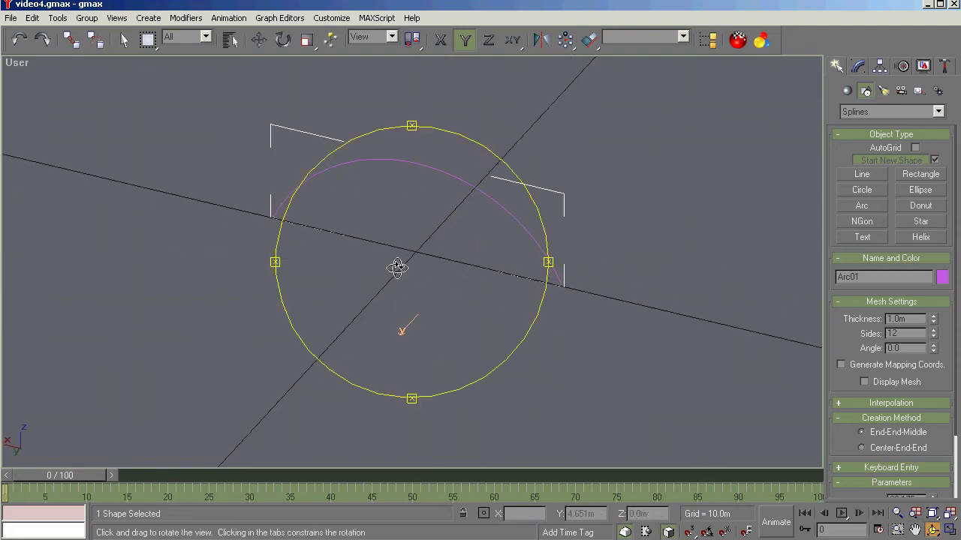
pyautogui.click(259, 40)
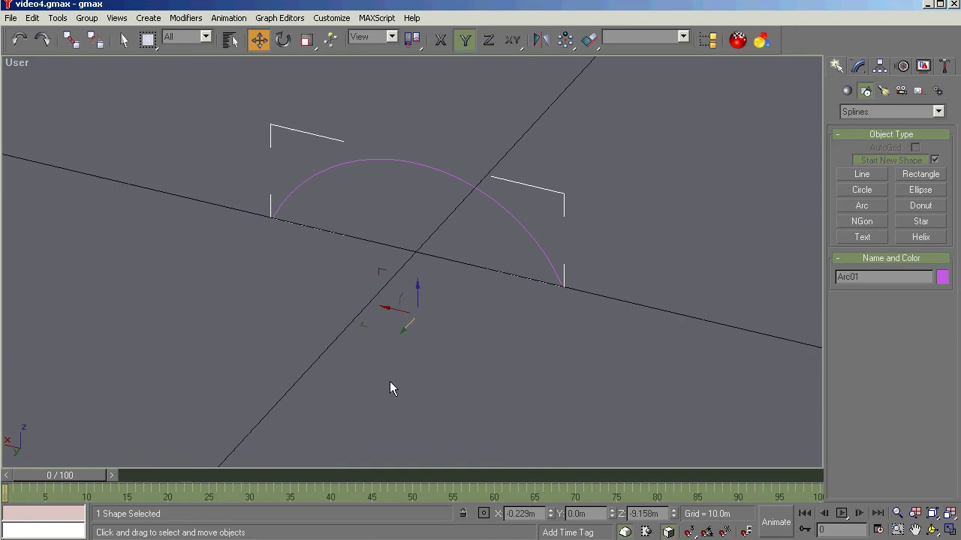
pyautogui.keyDown('shift'); pyautogui.moveTo(405, 335); pyautogui.dragTo(410, 321); pyautogui.keyUp('shift')
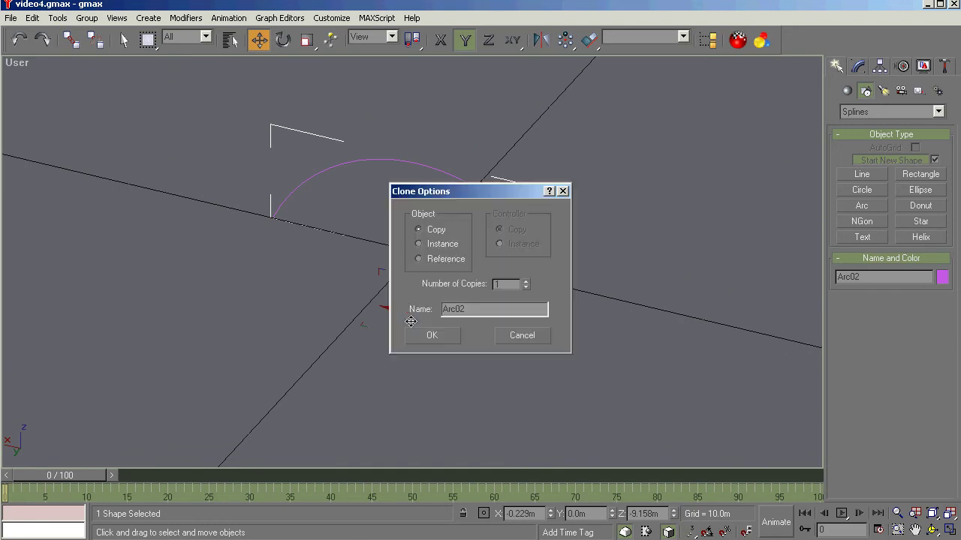
pyautogui.click(435, 335)
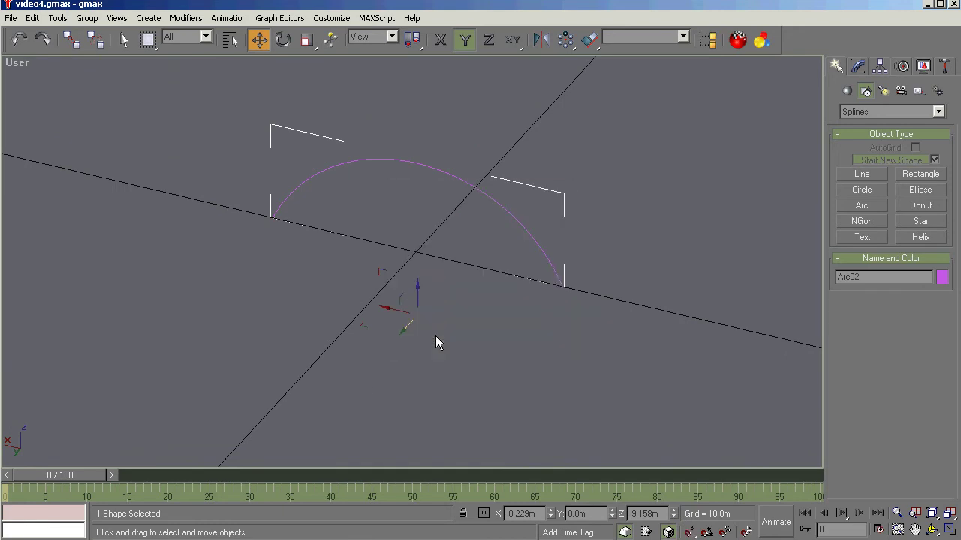
pyautogui.moveTo(408, 322); pyautogui.dragTo(445, 291)
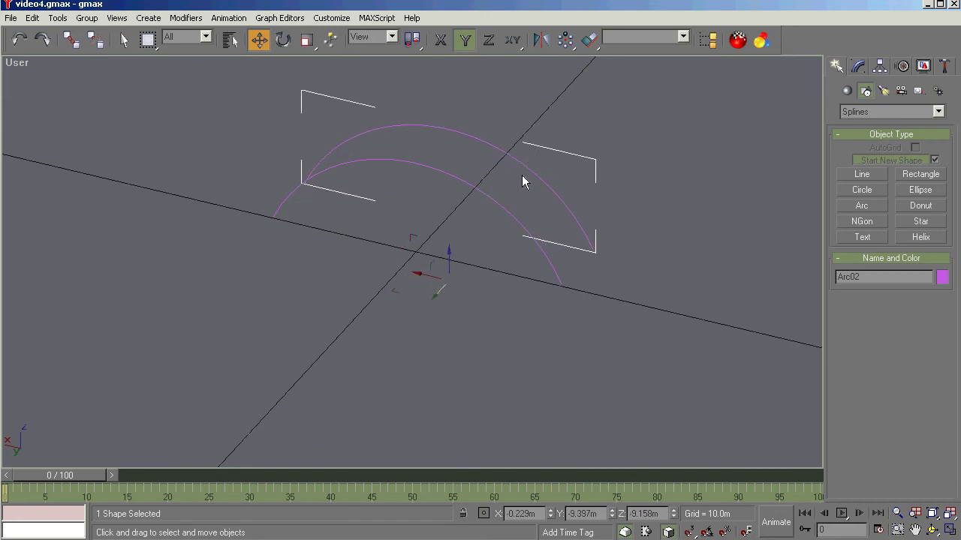
pyautogui.click(572, 277)
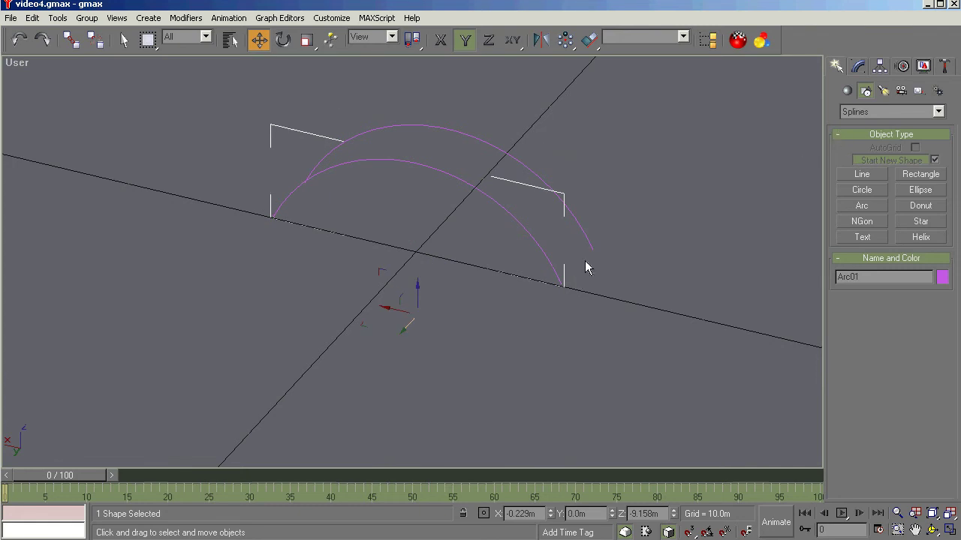
# - Add an Edit Spline modifier to Arc01, adjust the viewport display, and reselect the arc
pyautogui.click(858, 67)
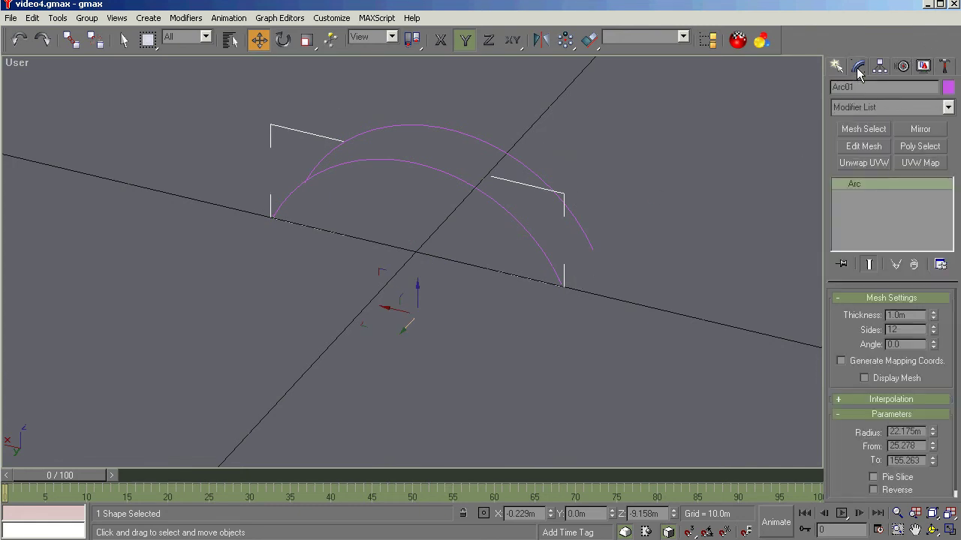
pyautogui.click(949, 107)
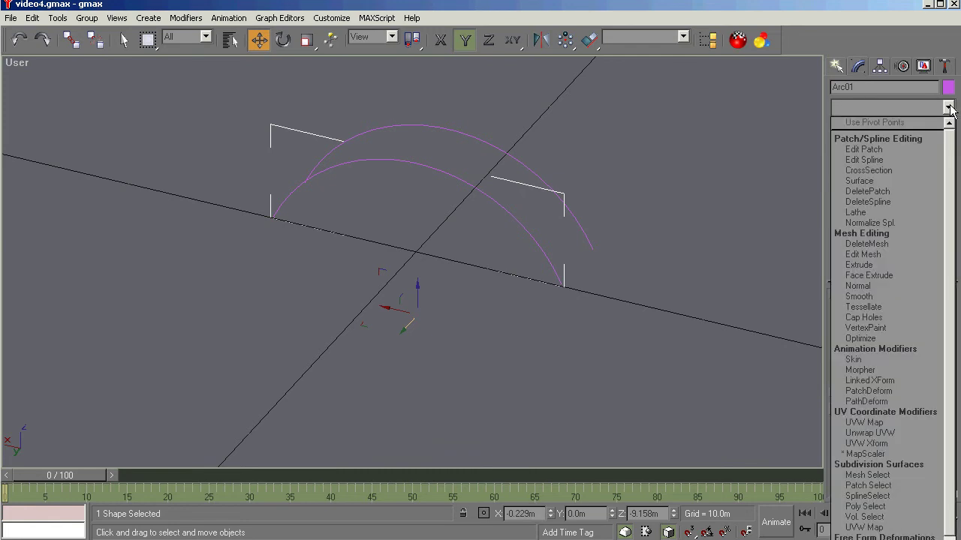
pyautogui.click(864, 160)
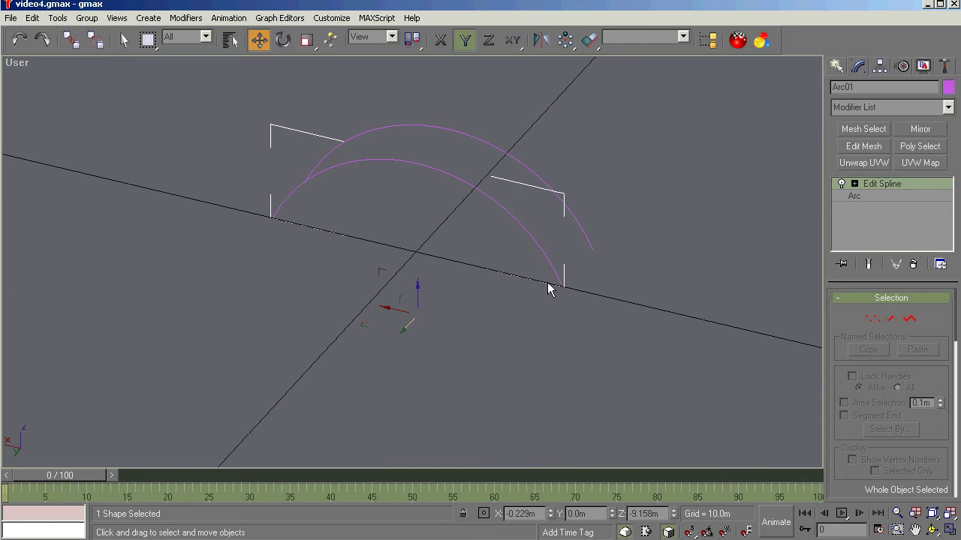
pyautogui.click(20, 64)
pyautogui.rightClick(18, 63)
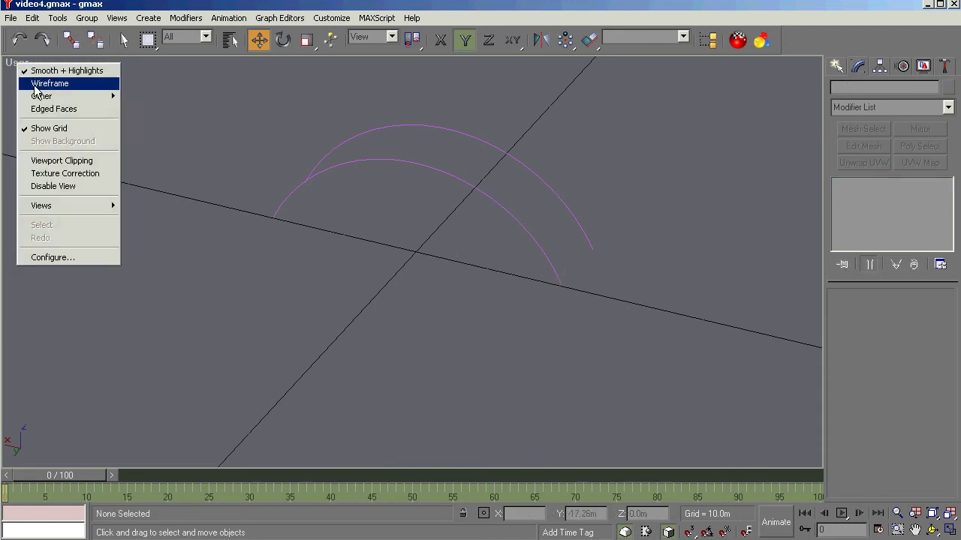
pyautogui.click(45, 108)
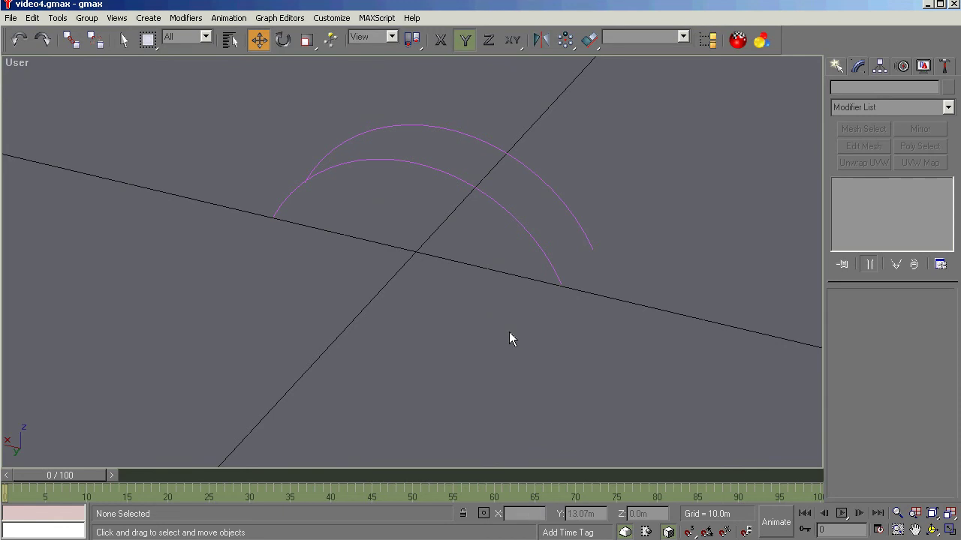
pyautogui.moveTo(509, 332); pyautogui.dragTo(570, 274)
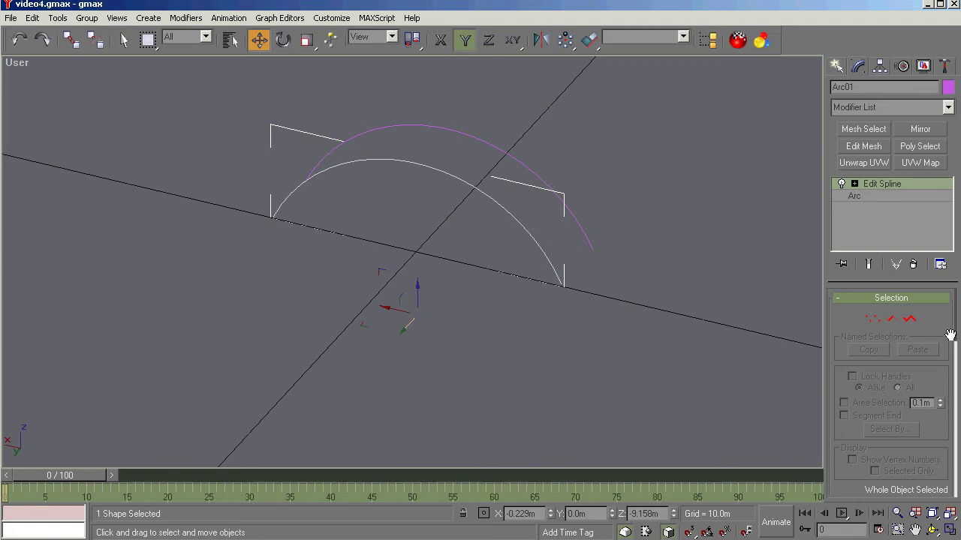
pyautogui.moveTo(955, 337); pyautogui.dragTo(956, 404)
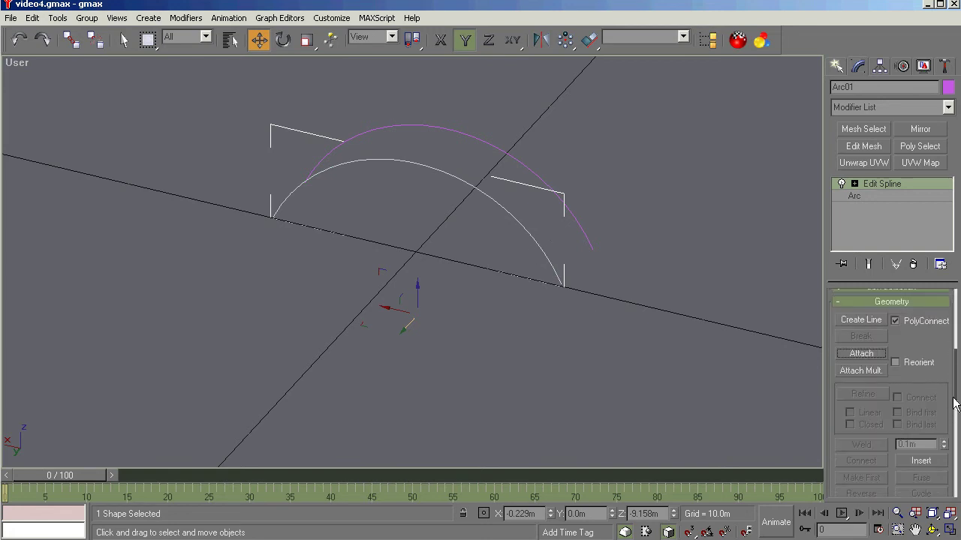
# - Attach Arc02 to Arc01 through Attach Mult., then leave attach mode
pyautogui.click(864, 355)
pyautogui.click(869, 375)
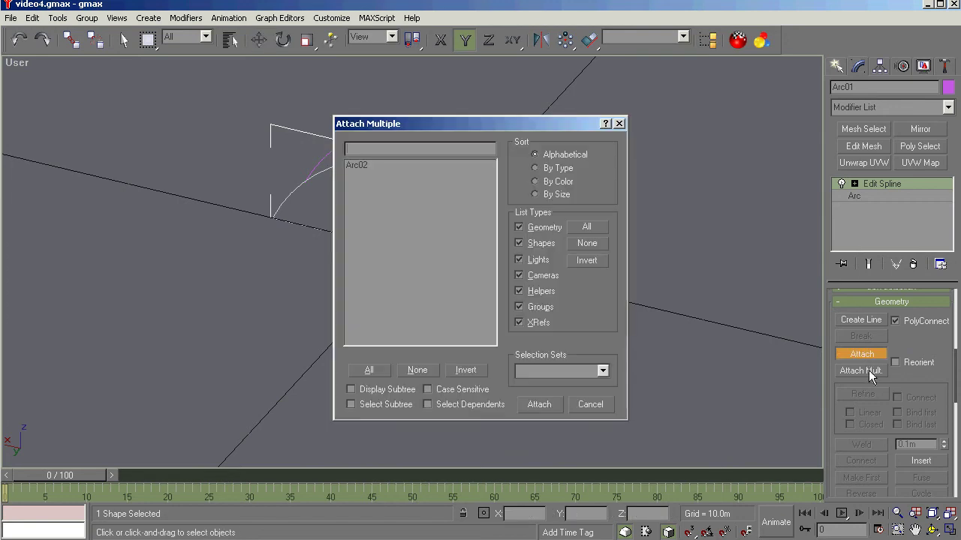
pyautogui.click(356, 166)
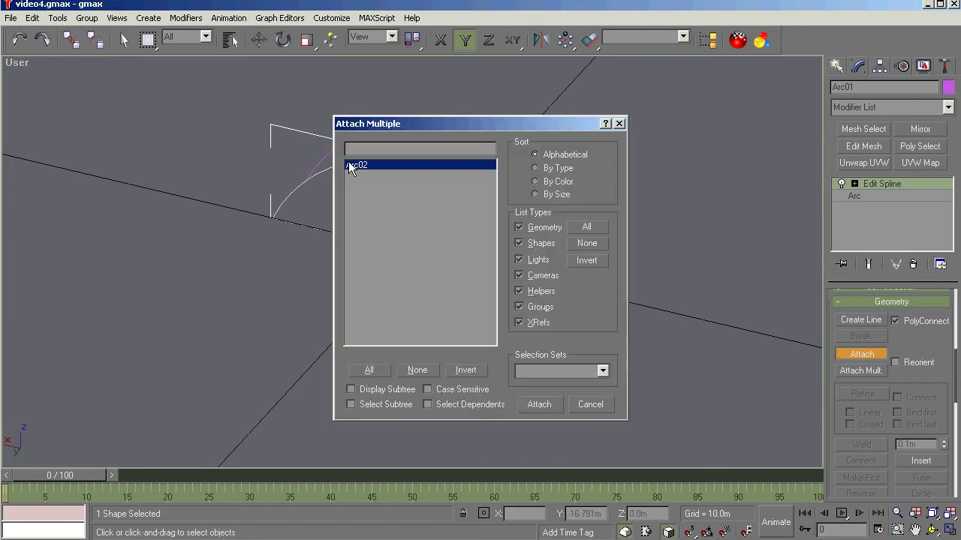
pyautogui.click(535, 406)
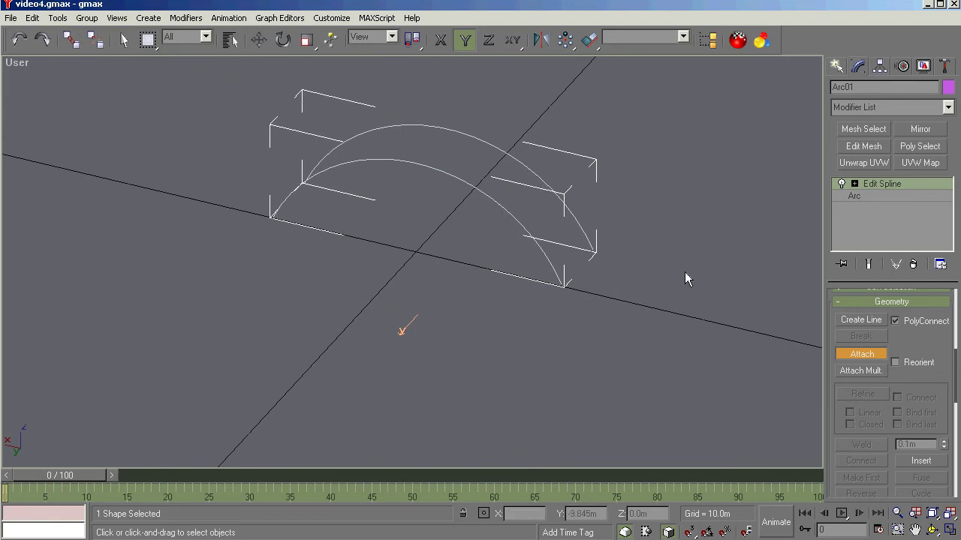
pyautogui.click(860, 354)
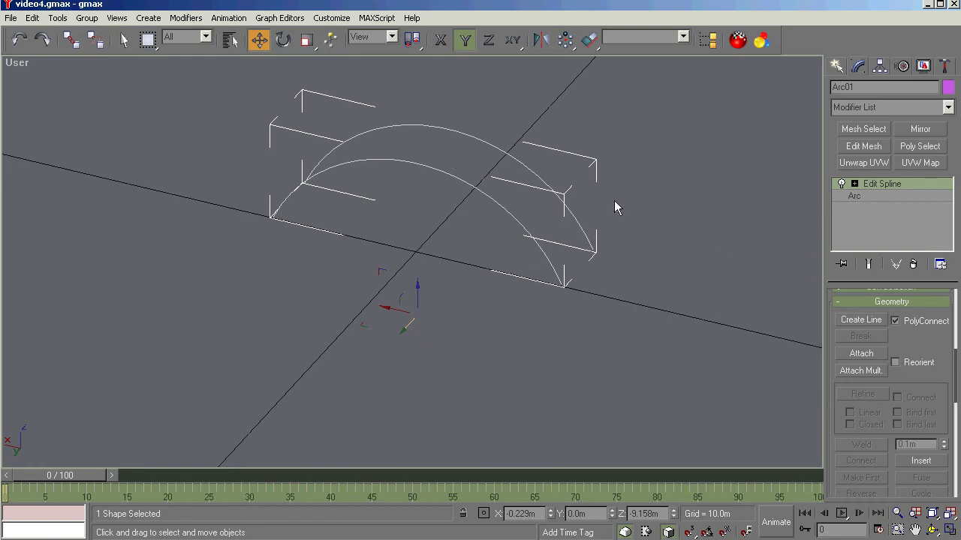
# - Stack a CrossSection modifier and then a Surface modifier on the joined arcs
pyautogui.click(948, 108)
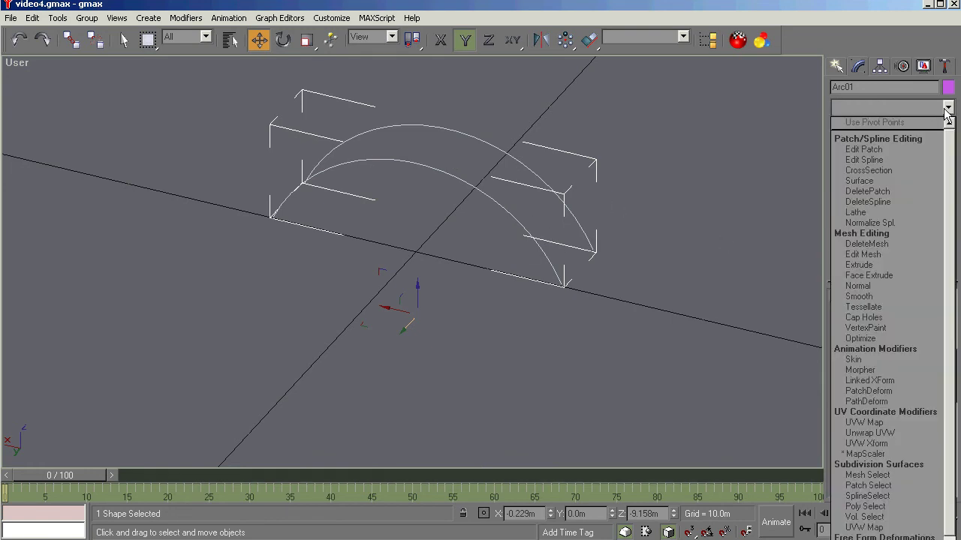
pyautogui.click(870, 170)
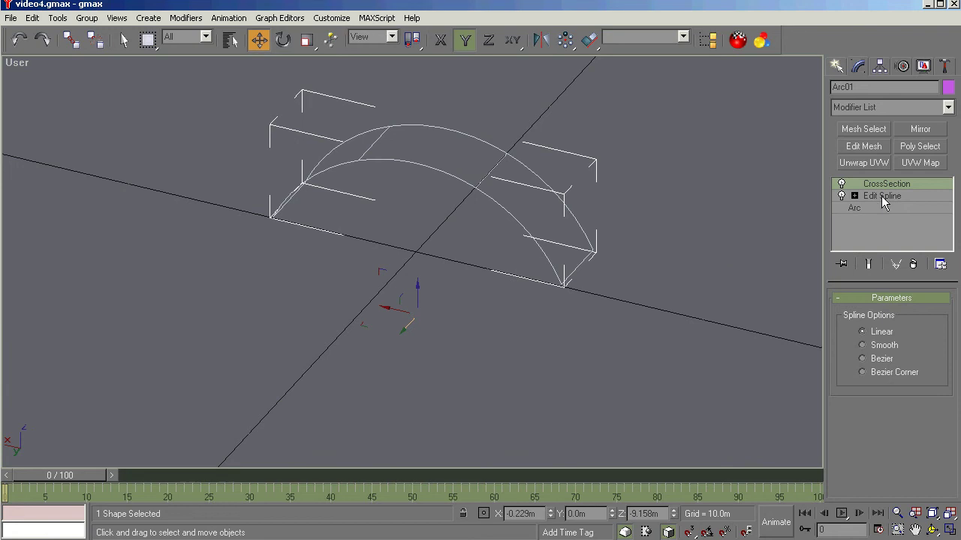
pyautogui.click(948, 108)
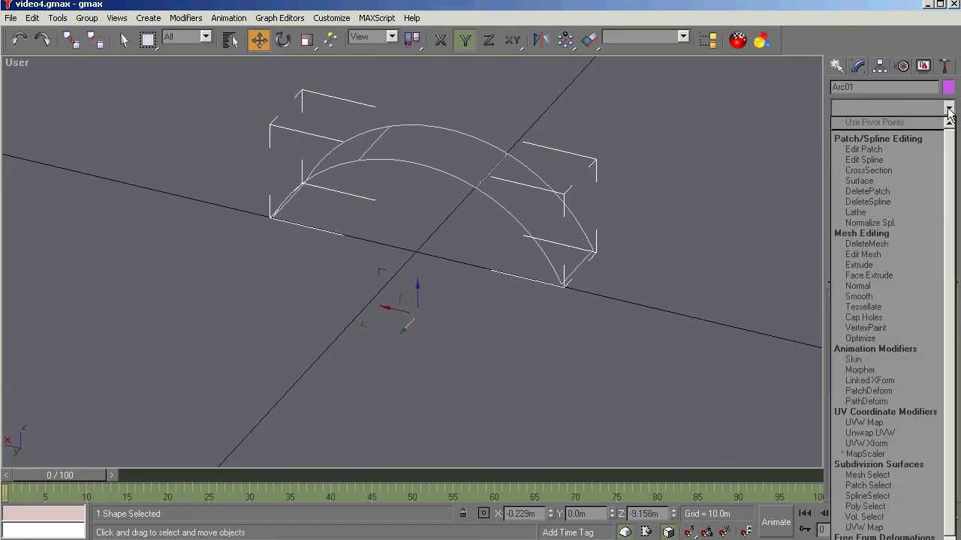
pyautogui.click(861, 185)
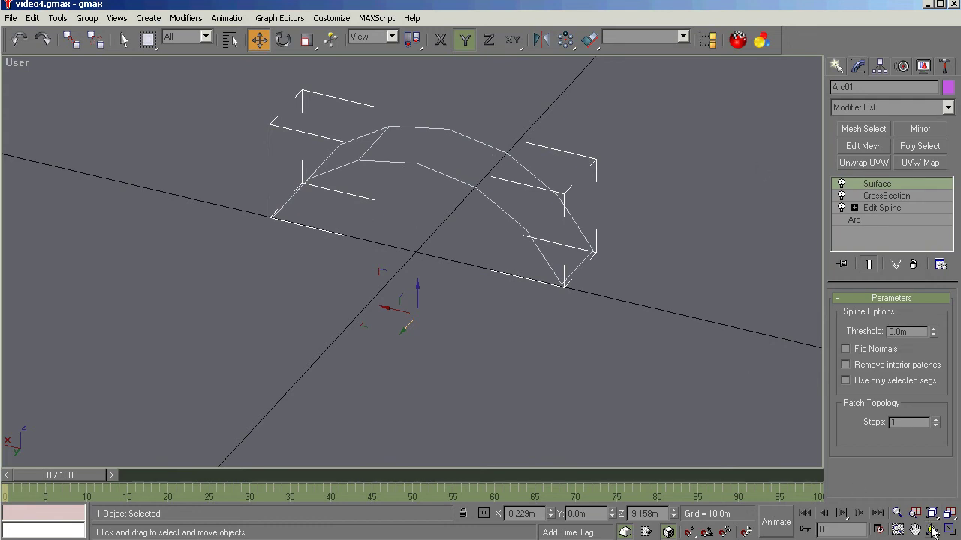
# - Enable Flip Normals on the Surface modifier so the arc patch becomes visible
pyautogui.click(932, 530)
pyautogui.moveTo(412, 332); pyautogui.dragTo(406, 305)
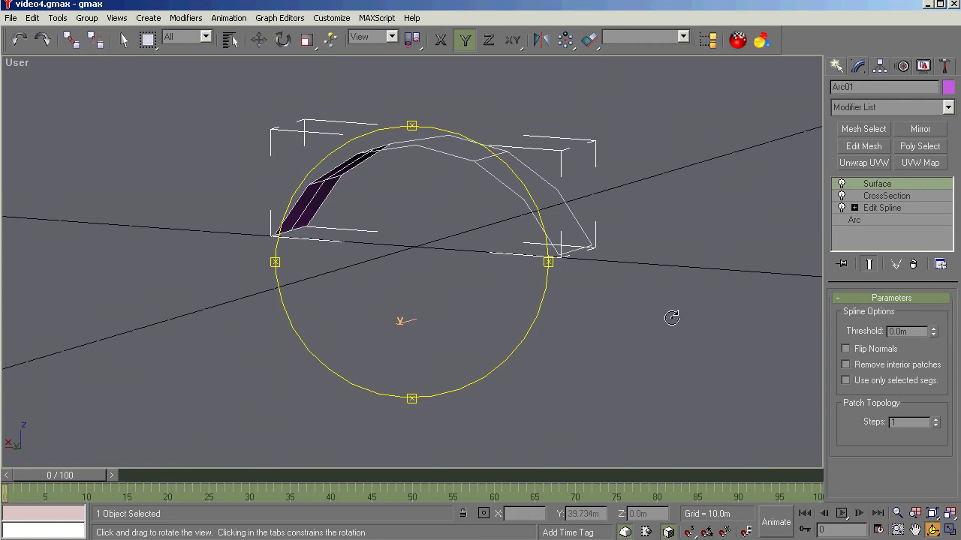
pyautogui.click(846, 349)
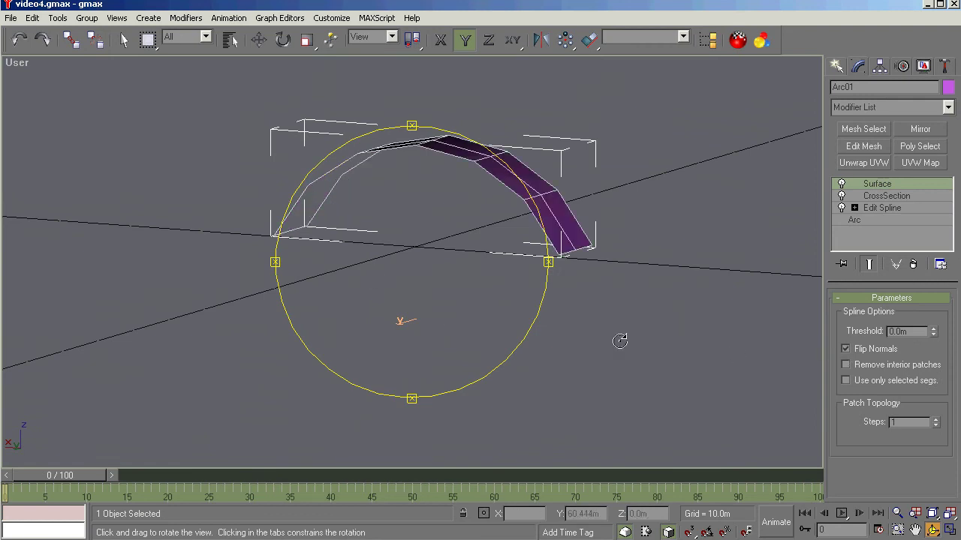
pyautogui.moveTo(421, 276); pyautogui.dragTo(467, 296)
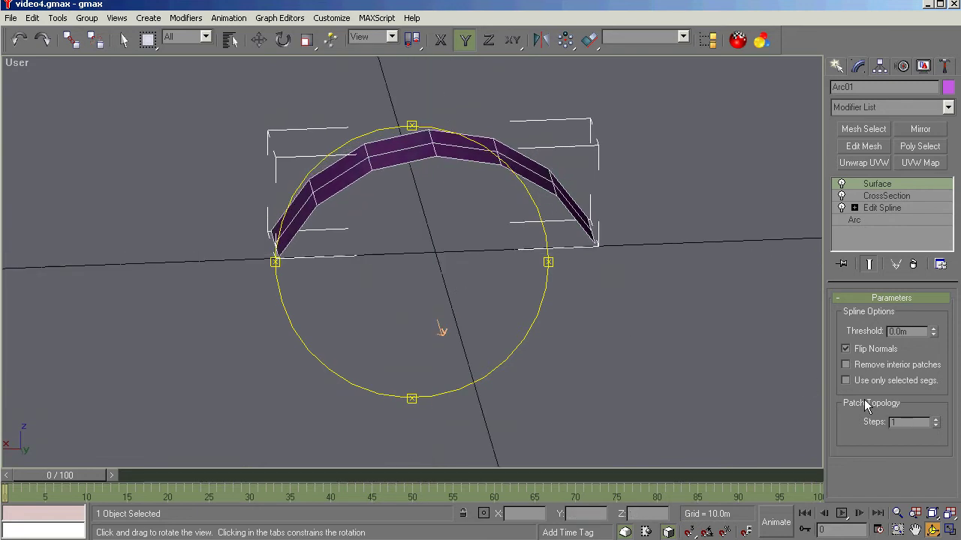
# - Raise the Surface patch Steps to 4 and orbit to inspect the smoother curve
pyautogui.click(935, 420)
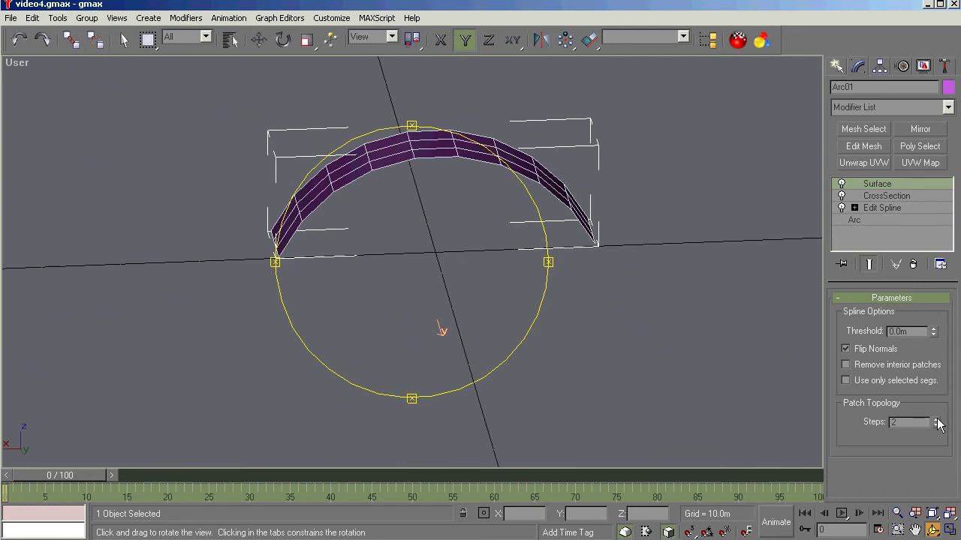
pyautogui.click(936, 419)
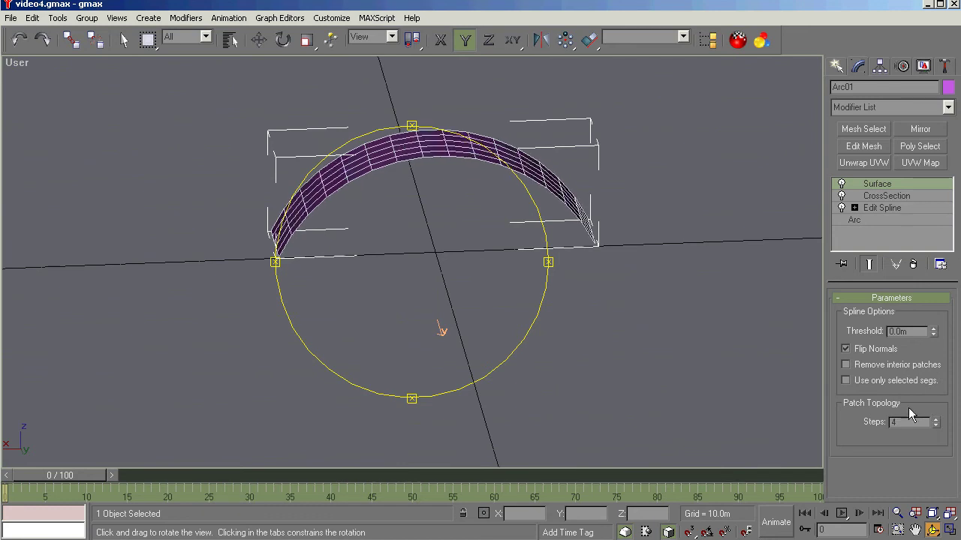
pyautogui.moveTo(367, 280); pyautogui.dragTo(377, 300)
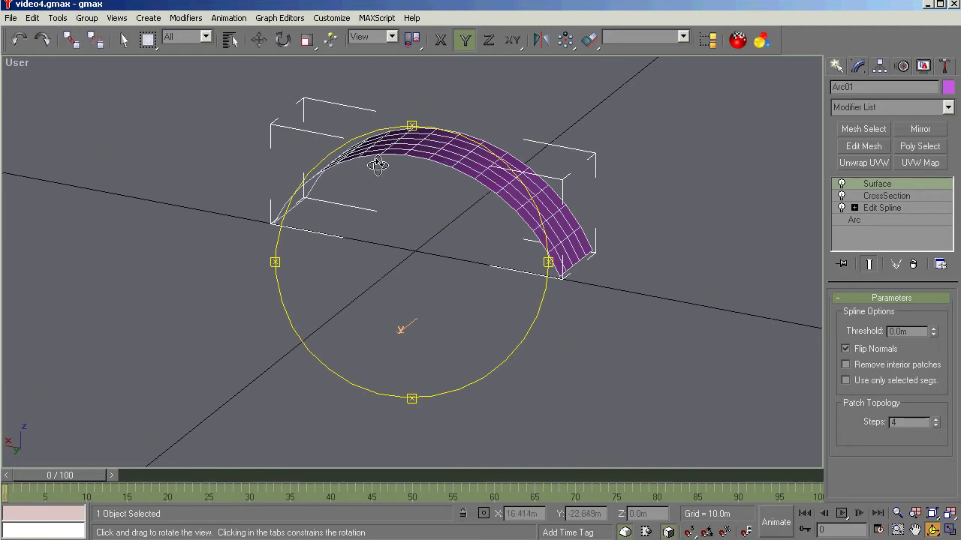
pyautogui.moveTo(400, 167); pyautogui.dragTo(396, 195)
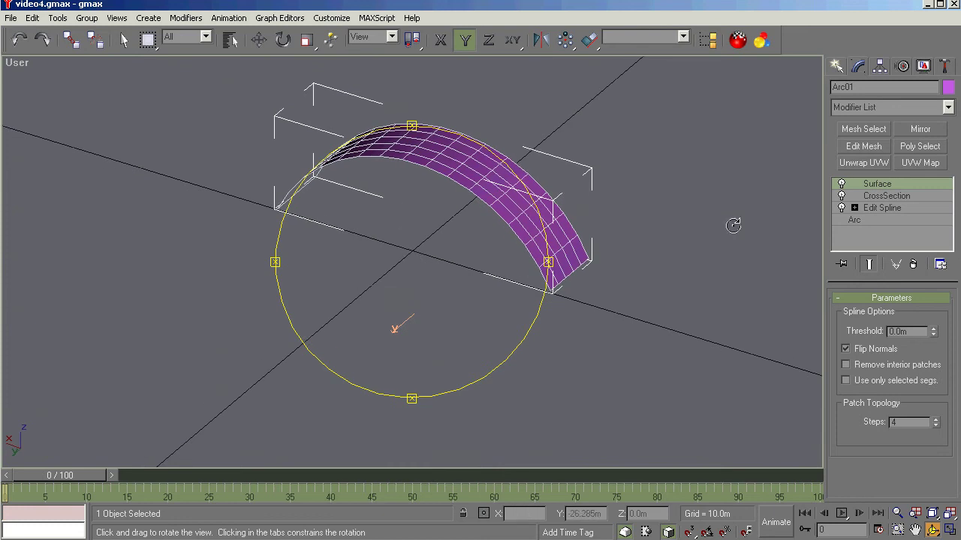
pyautogui.press('w')
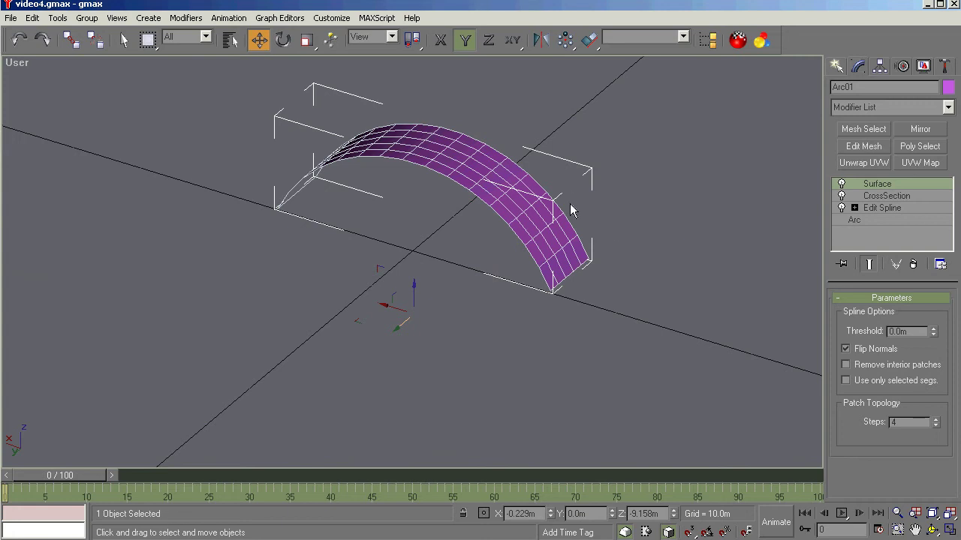
pyautogui.click(937, 529)
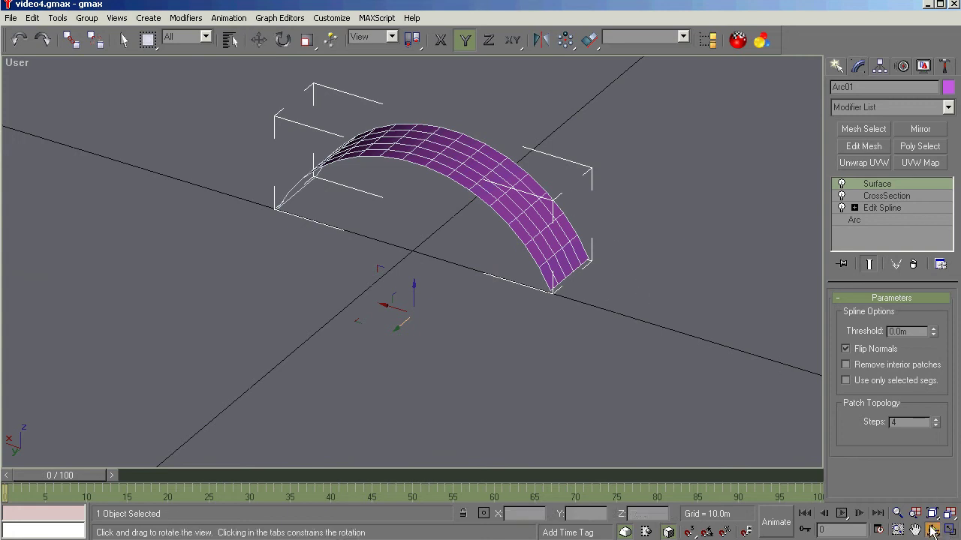
pyautogui.moveTo(476, 311); pyautogui.dragTo(484, 260)
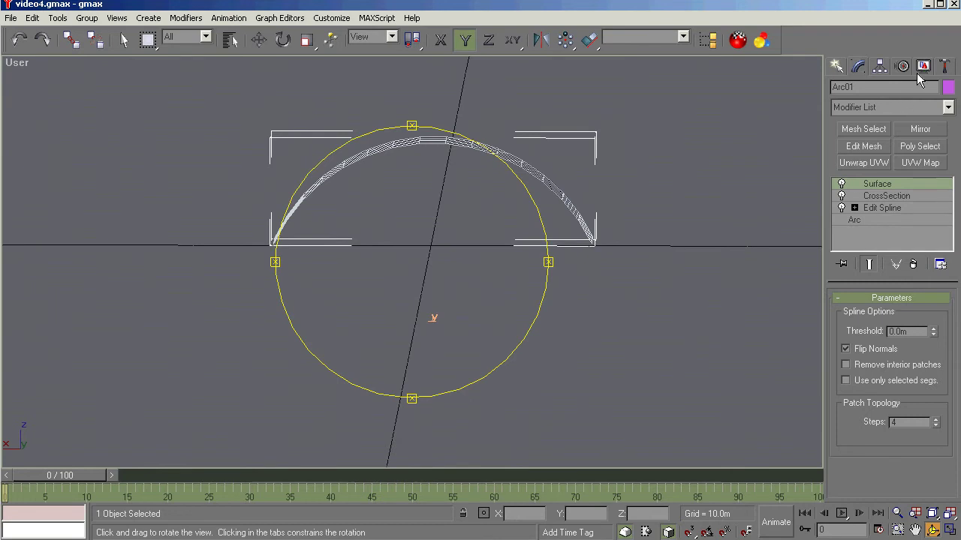
# - Delete the arc patch and draw a circle centred on the origin in the Back view
pyautogui.press('Delete')
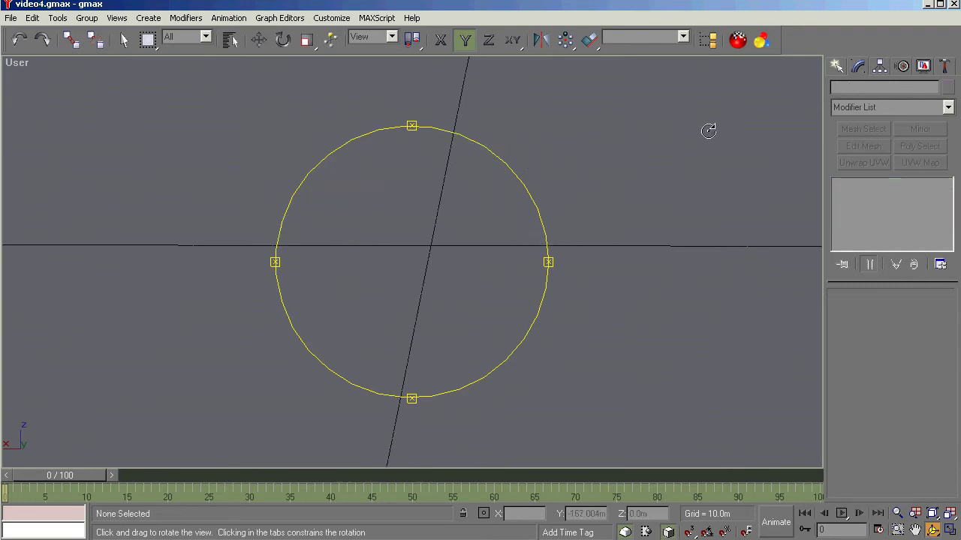
pyautogui.press('k')
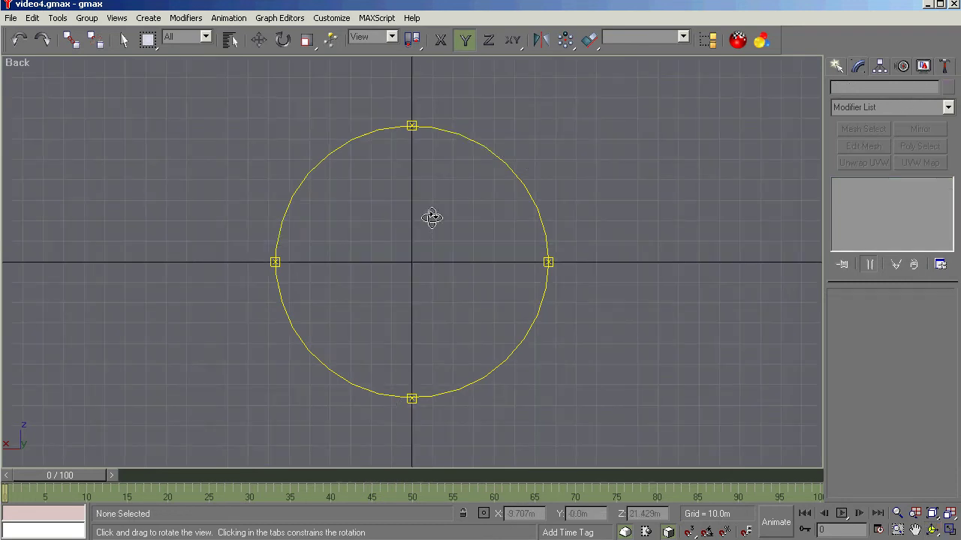
pyautogui.click(835, 67)
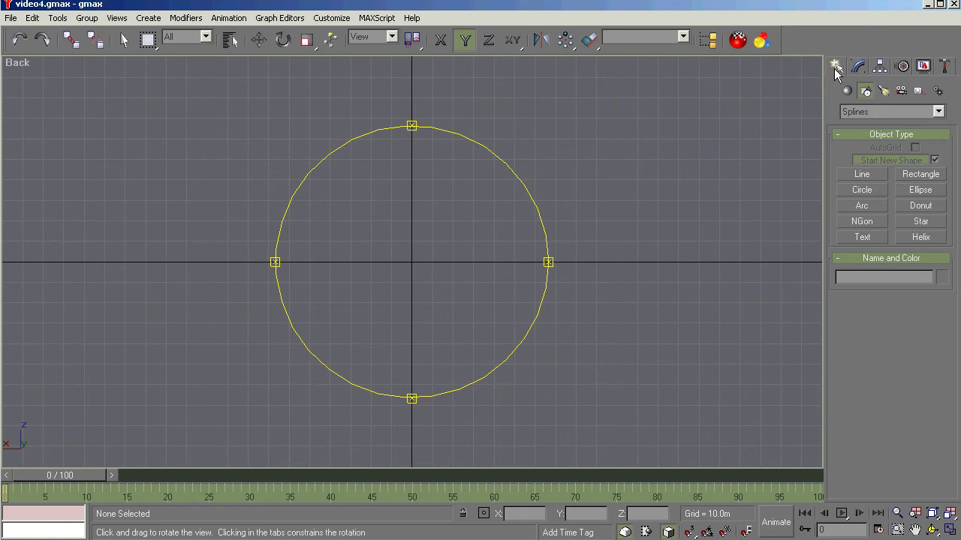
pyautogui.click(856, 192)
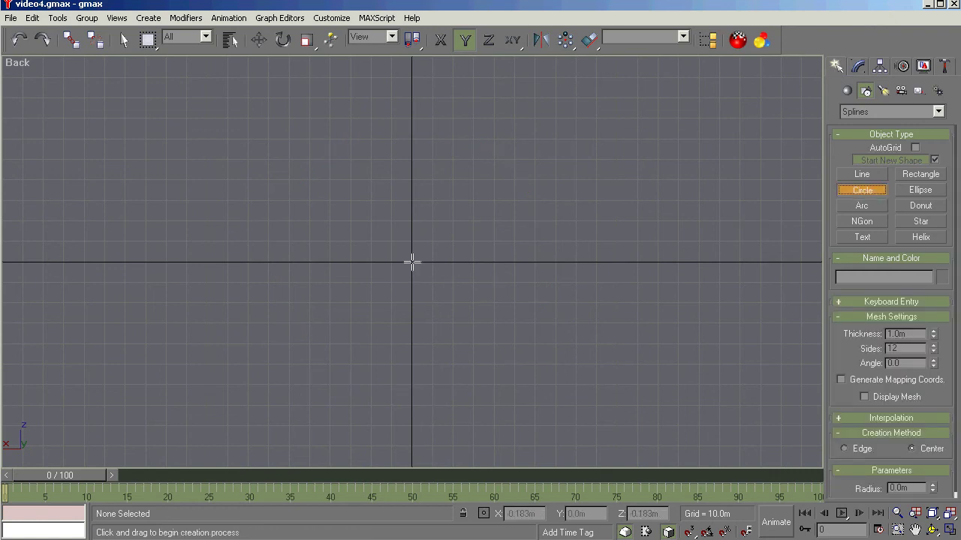
pyautogui.moveTo(412, 262)
pyautogui.mouseDown()
pyautogui.moveTo(422, 274)
pyautogui.moveTo(406, 292)
pyautogui.moveTo(405, 333)
pyautogui.mouseUp()
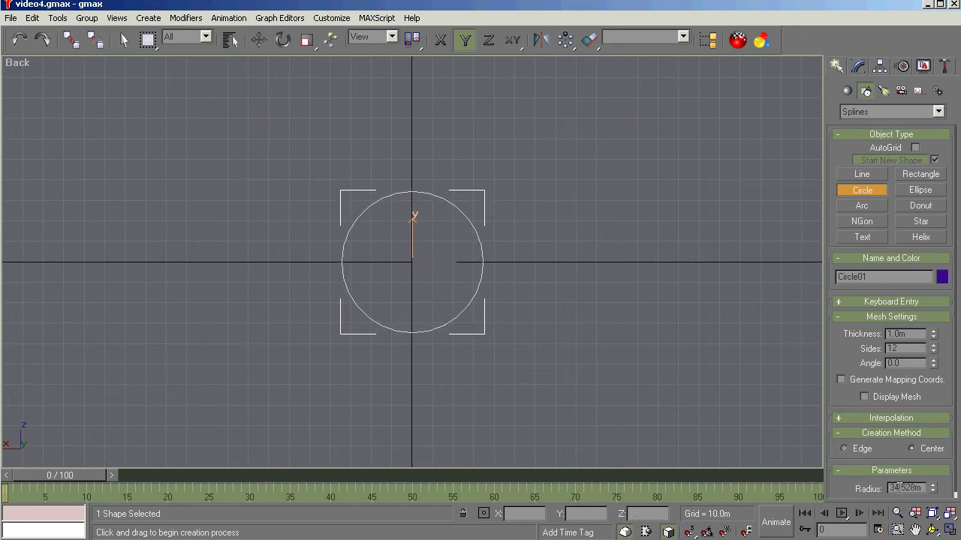
# - Set Circle01's radius to 30.0m and orbit to view it in perspective
pyautogui.doubleClick(904, 487)
pyautogui.write('30')
pyautogui.press('Return')
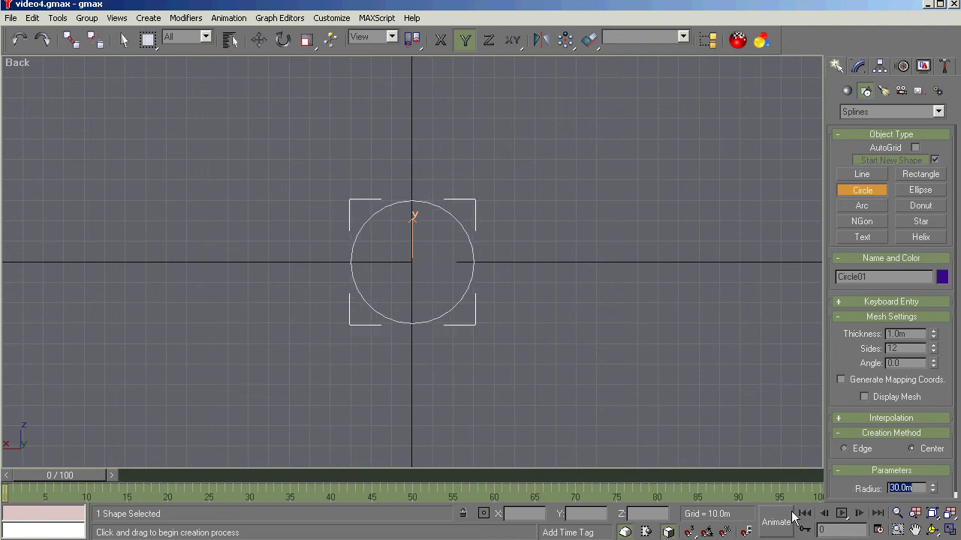
pyautogui.click(931, 530)
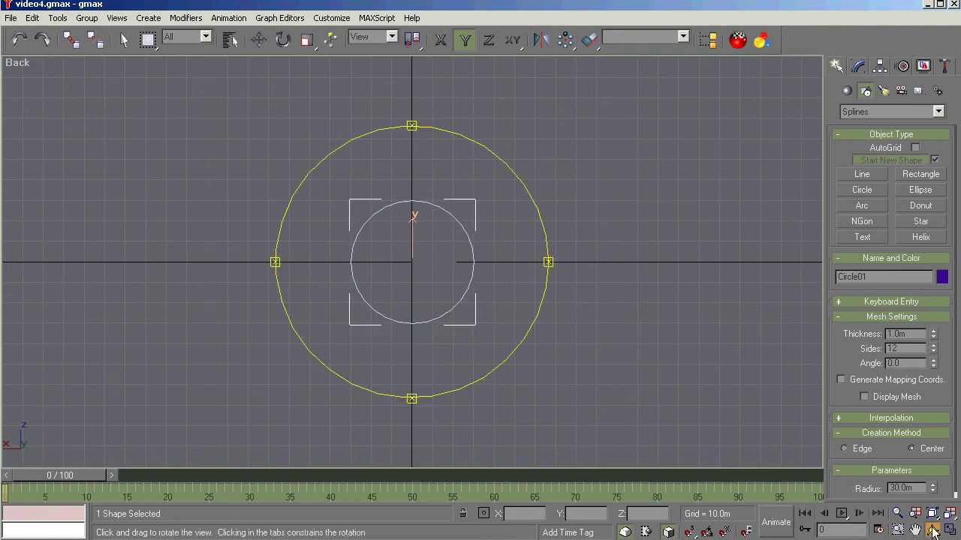
pyautogui.moveTo(429, 322); pyautogui.dragTo(378, 359)
pyautogui.scroll(5, 404, 264)
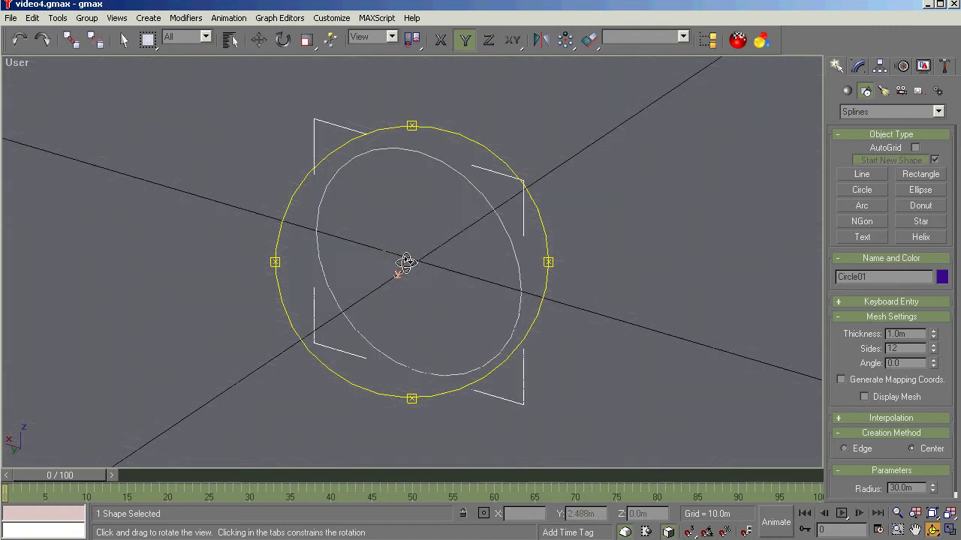
# - Shift-move a copy of the circle, Circle02, then reselect Circle01
pyautogui.rightClick(390, 325)
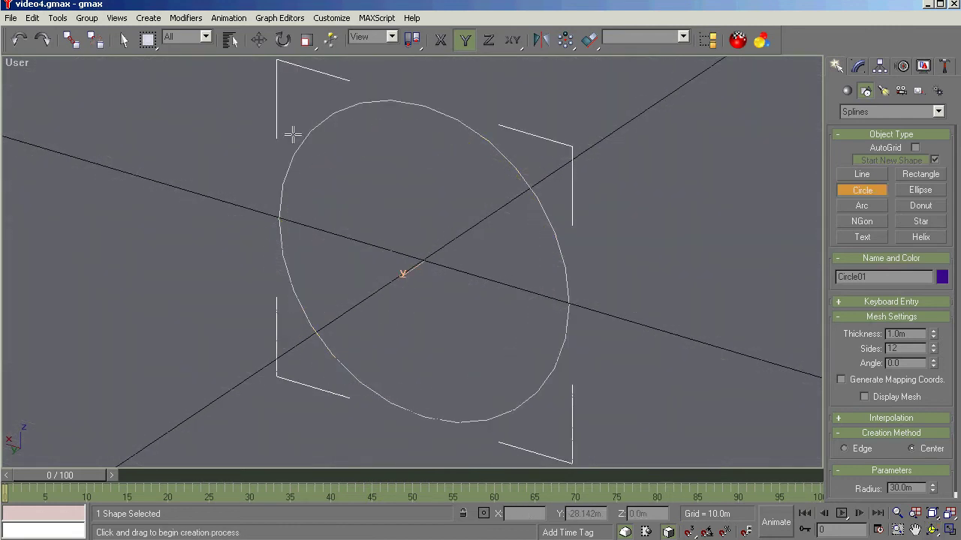
pyautogui.click(259, 41)
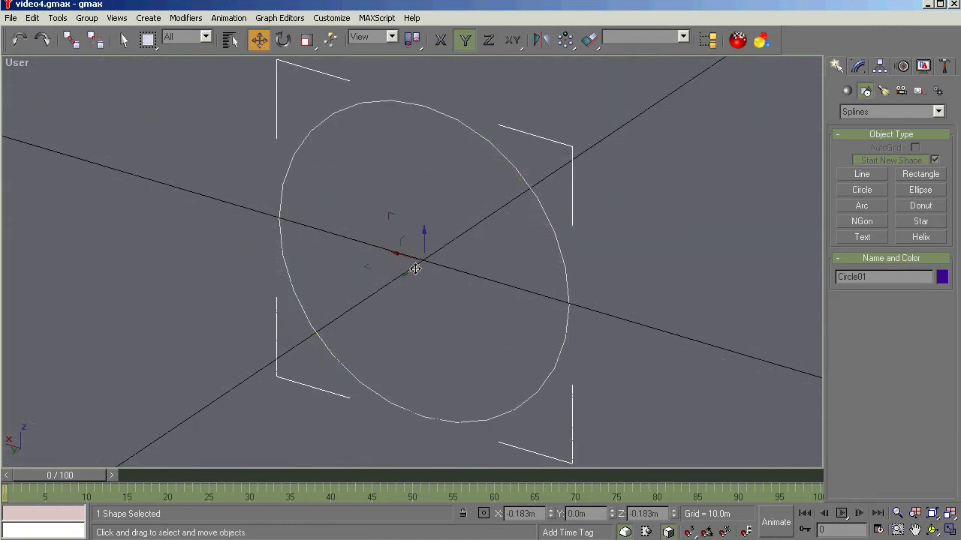
pyautogui.keyDown('shift'); pyautogui.moveTo(415, 268); pyautogui.dragTo(514, 213); pyautogui.keyUp('shift')
pyautogui.click(432, 336)
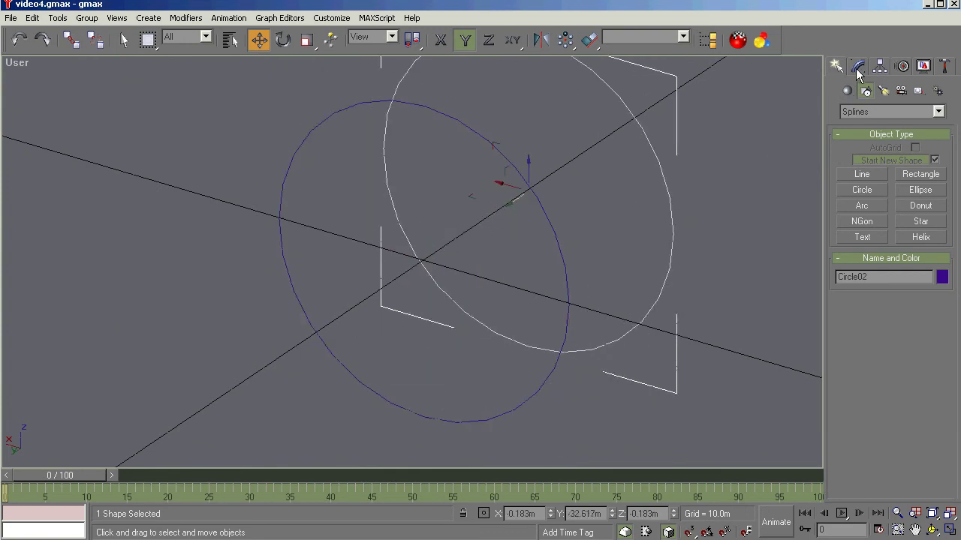
pyautogui.moveTo(605, 383); pyautogui.dragTo(484, 464)
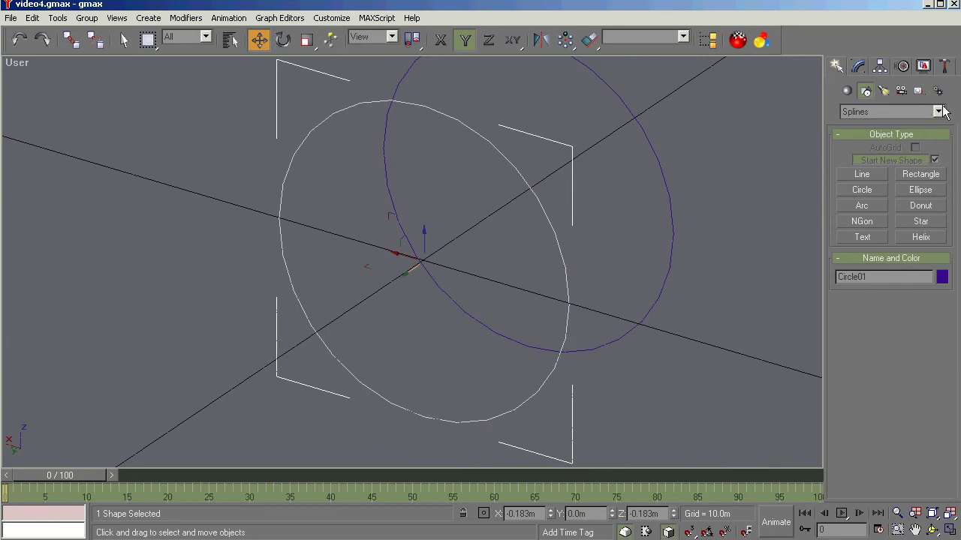
# - Add Edit Spline to Circle01 and attach the blue circle into it
pyautogui.click(858, 67)
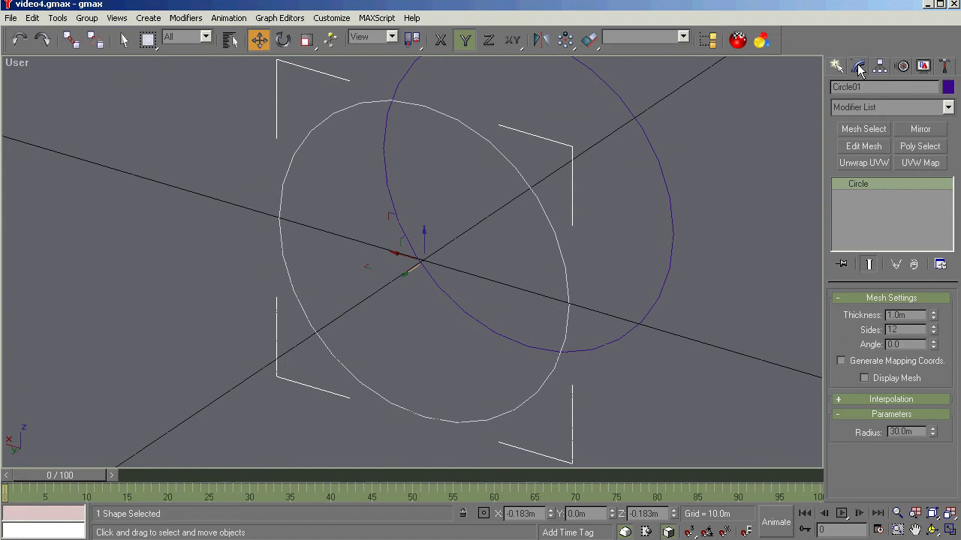
pyautogui.click(949, 108)
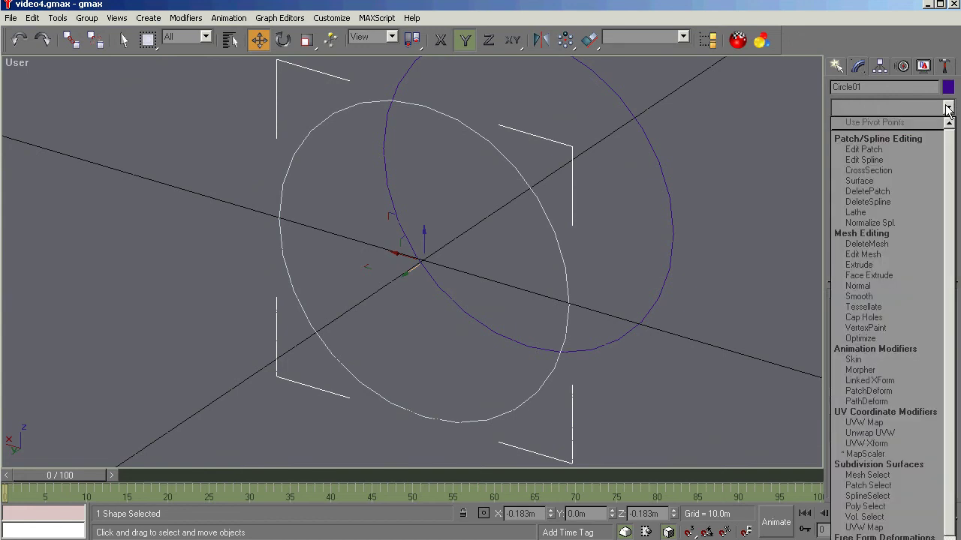
pyautogui.click(856, 160)
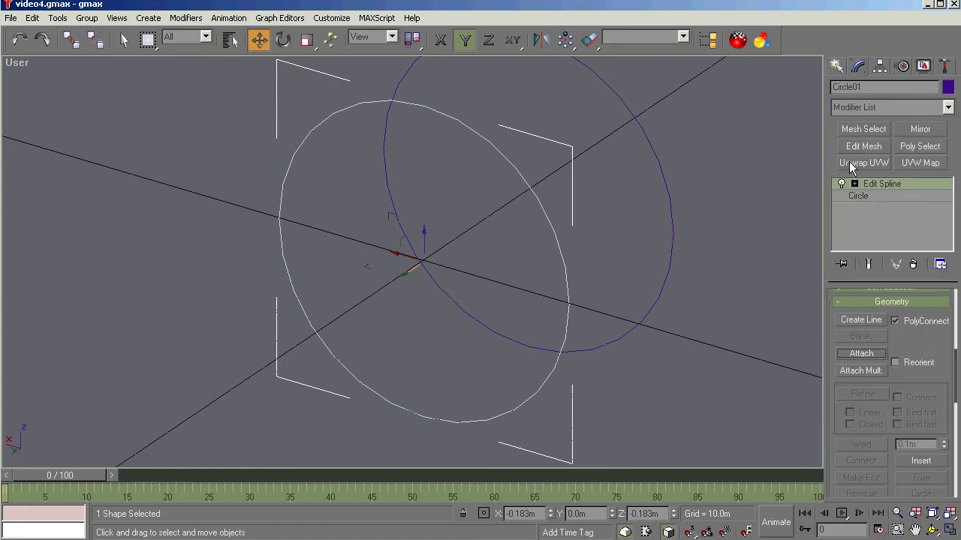
pyautogui.click(861, 353)
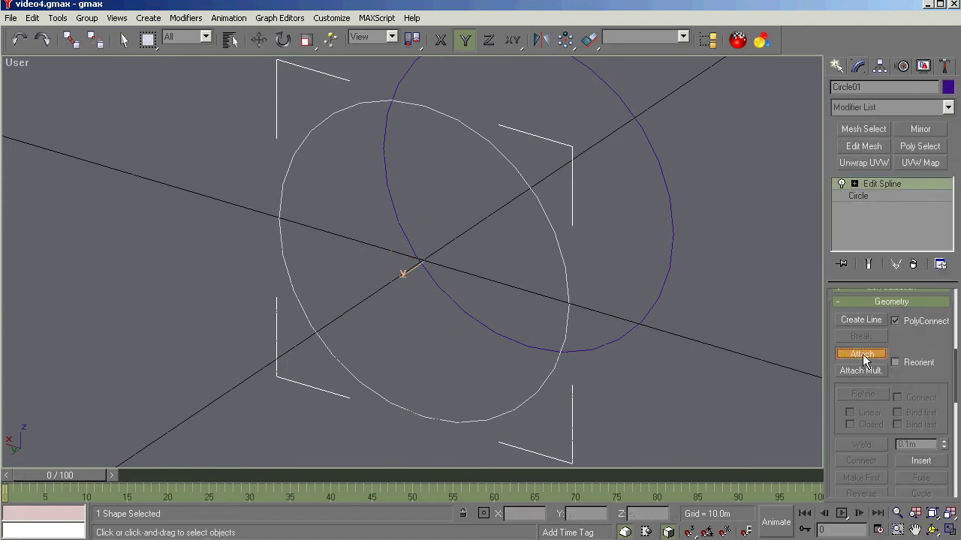
pyautogui.click(673, 247)
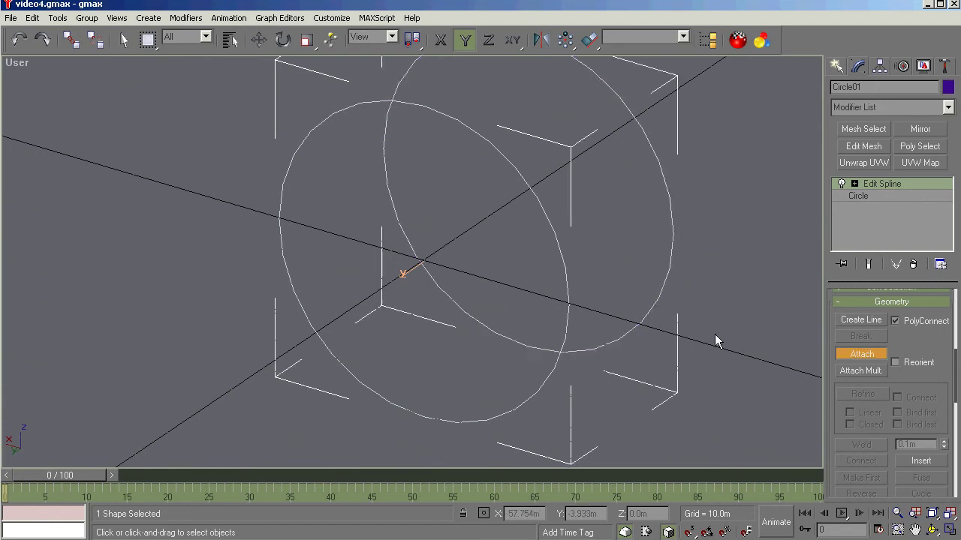
pyautogui.click(871, 354)
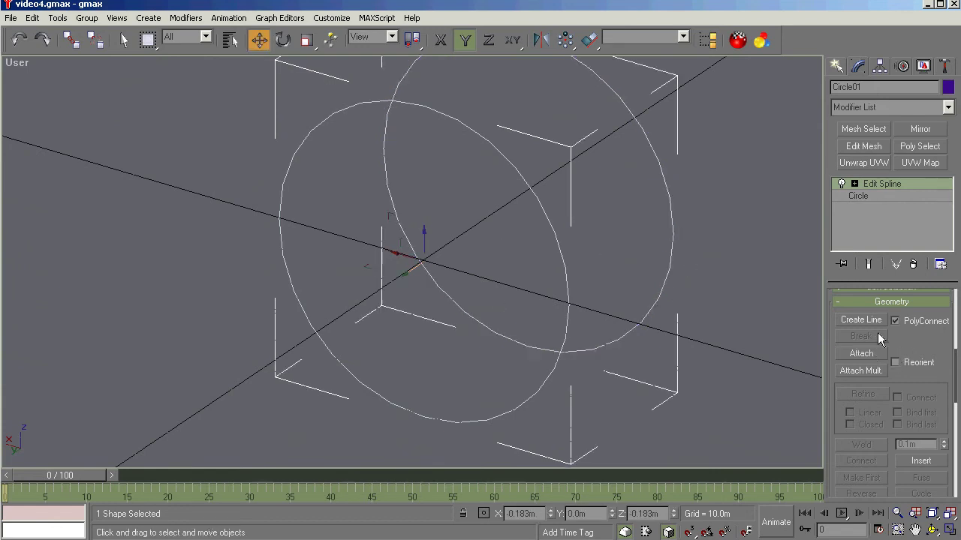
# - Add the CrossSection and Surface modifiers to the joined circles
pyautogui.click(947, 110)
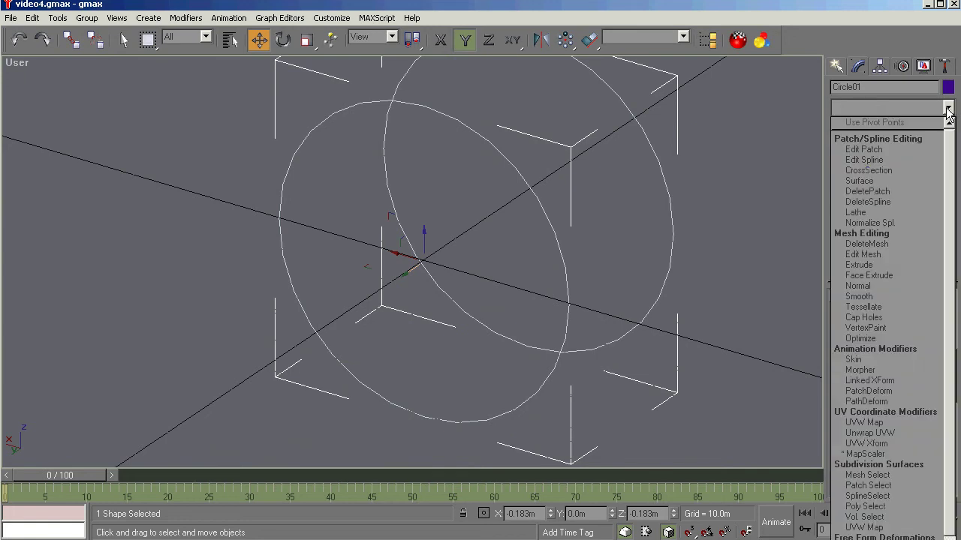
pyautogui.click(866, 171)
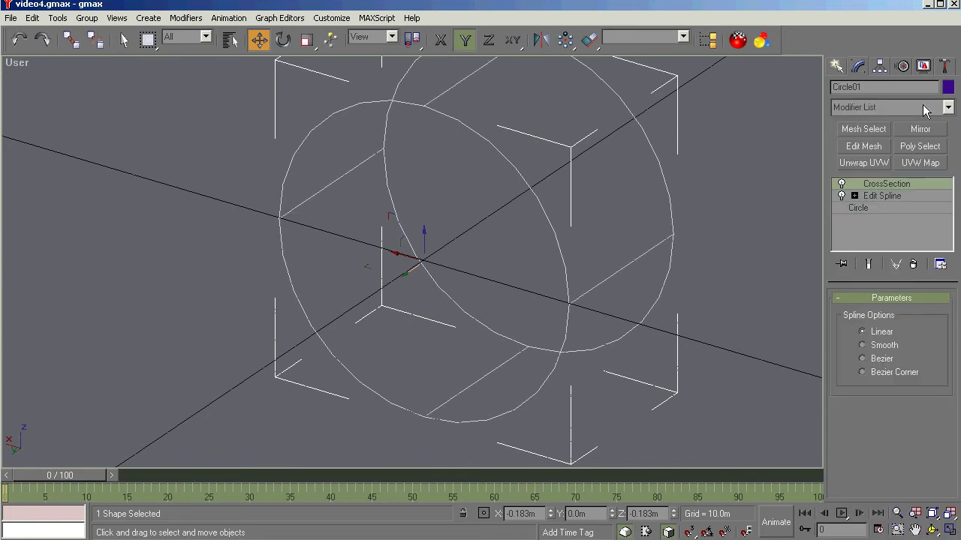
pyautogui.click(948, 110)
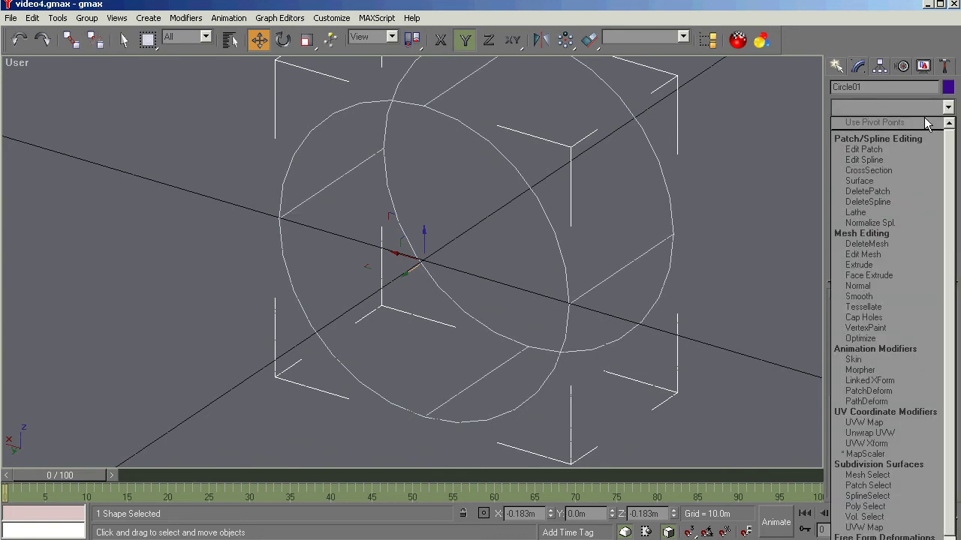
pyautogui.click(871, 181)
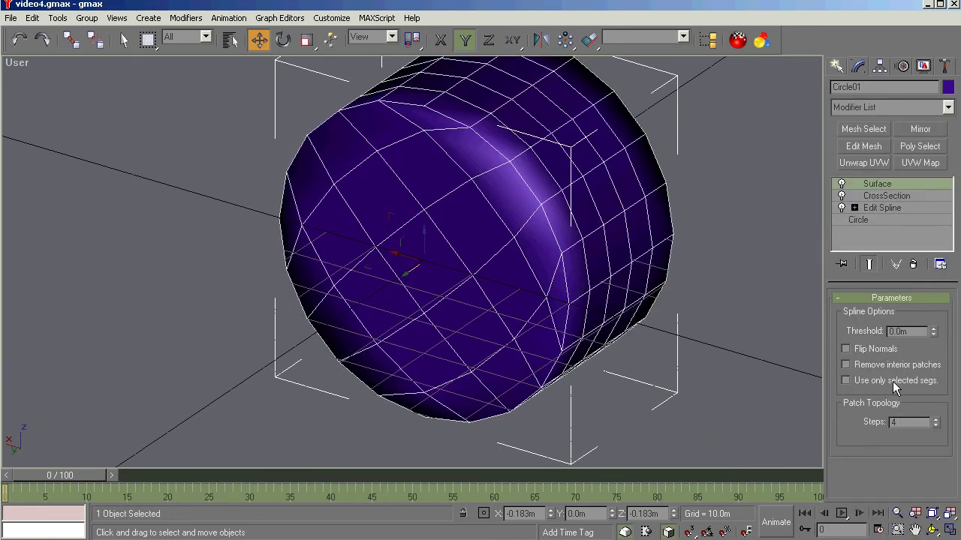
# - Turn on Remove interior patches, set patch Steps to 7, and orbit to view the cylinder
pyautogui.click(846, 364)
pyautogui.click(935, 419)
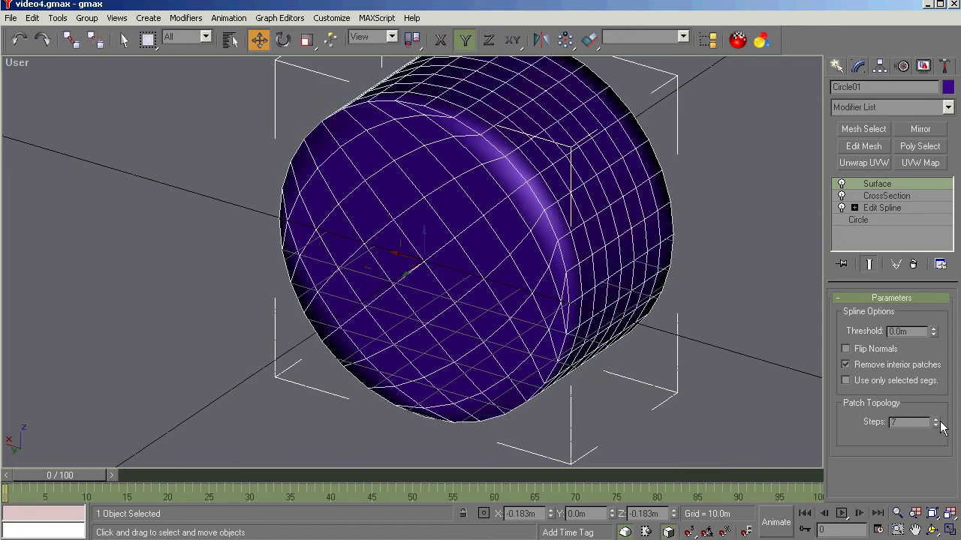
pyautogui.click(936, 427)
pyautogui.click(937, 427)
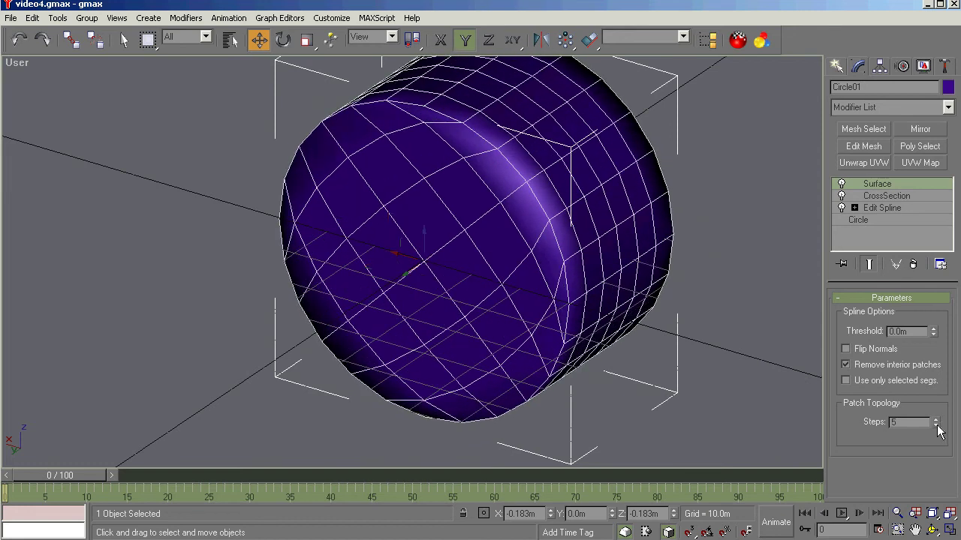
pyautogui.click(935, 418)
pyautogui.click(935, 418)
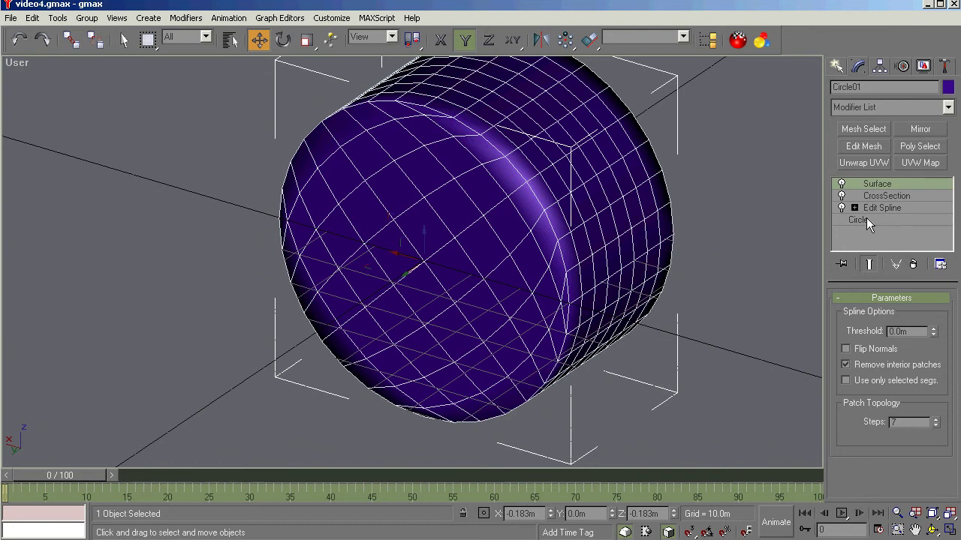
pyautogui.click(932, 529)
pyautogui.moveTo(450, 346); pyautogui.dragTo(491, 308)
pyautogui.scroll(-3, 490, 308)
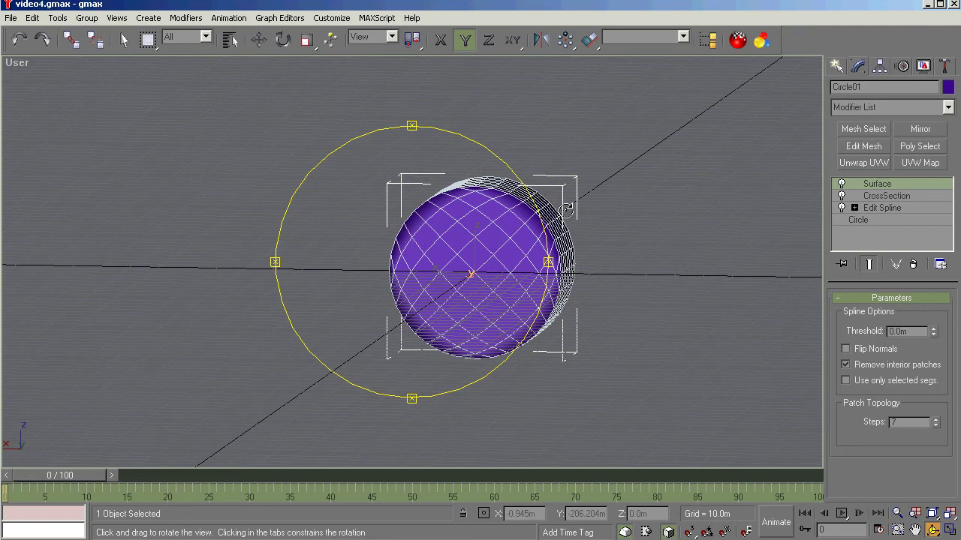
# - Delete the cylinder surface and switch the viewport to the Back view
pyautogui.press('Delete')
pyautogui.press('l')
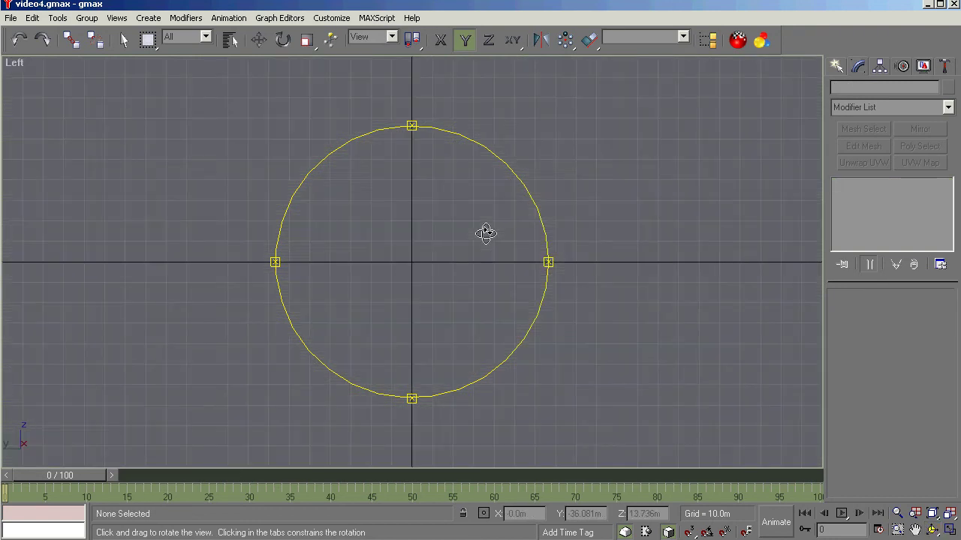
pyautogui.press('k')
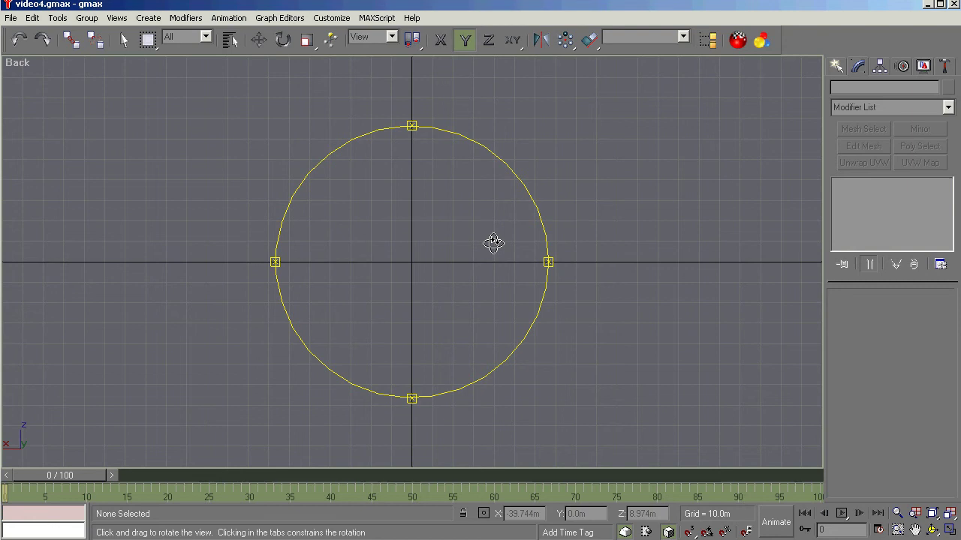
pyautogui.scroll(5, 411, 264)
pyautogui.rightClick(412, 265)
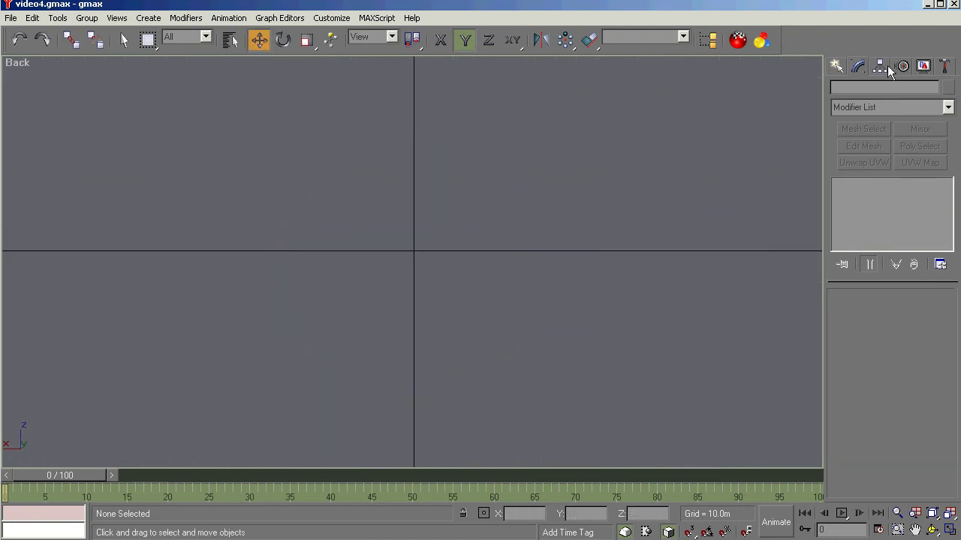
# - Start a Line spline and place the first zigzag vertices
pyautogui.click(834, 66)
pyautogui.click(862, 175)
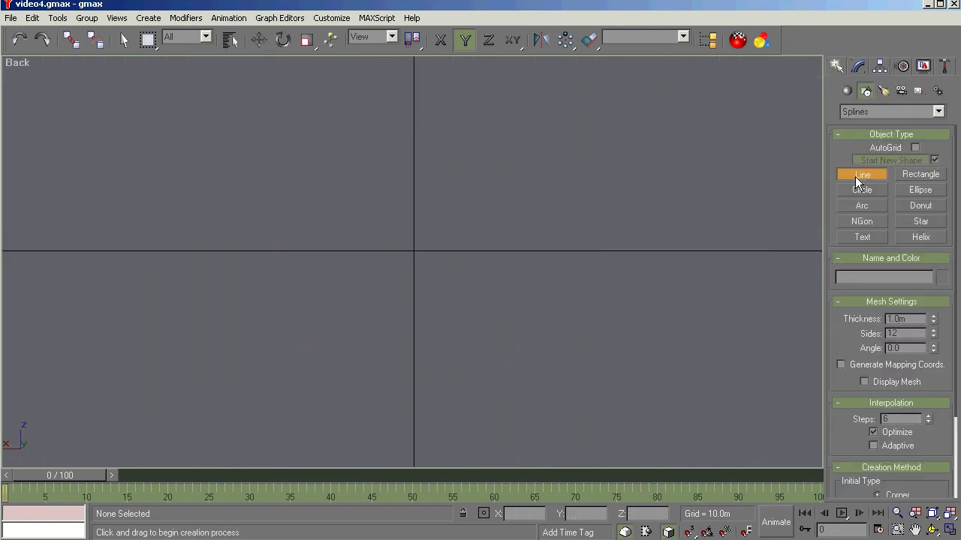
pyautogui.click(306, 248)
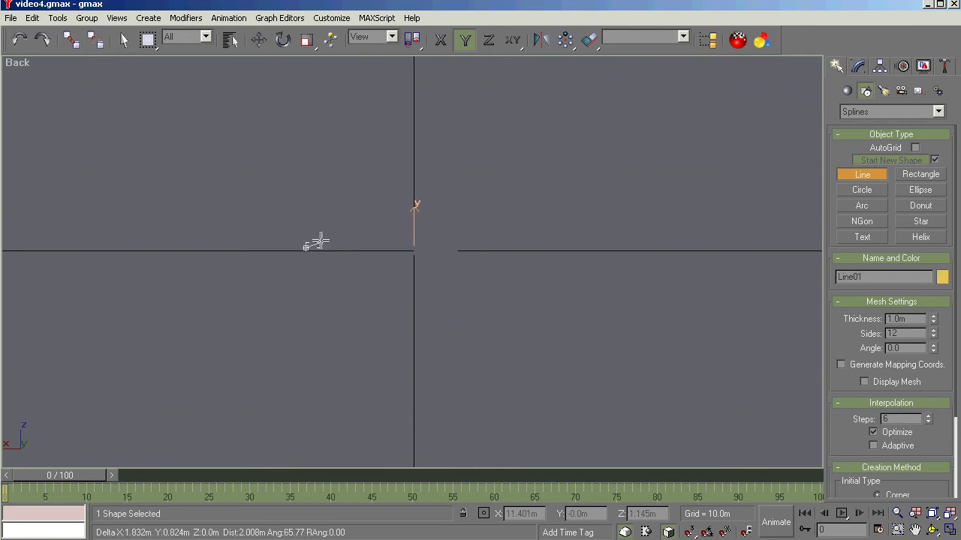
pyautogui.click(321, 220)
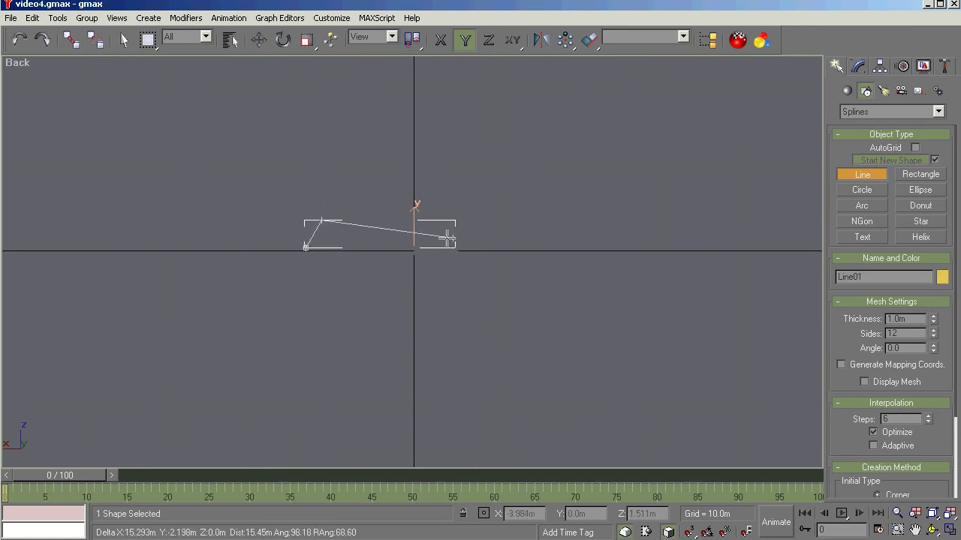
pyautogui.click(357, 241)
pyautogui.click(433, 191)
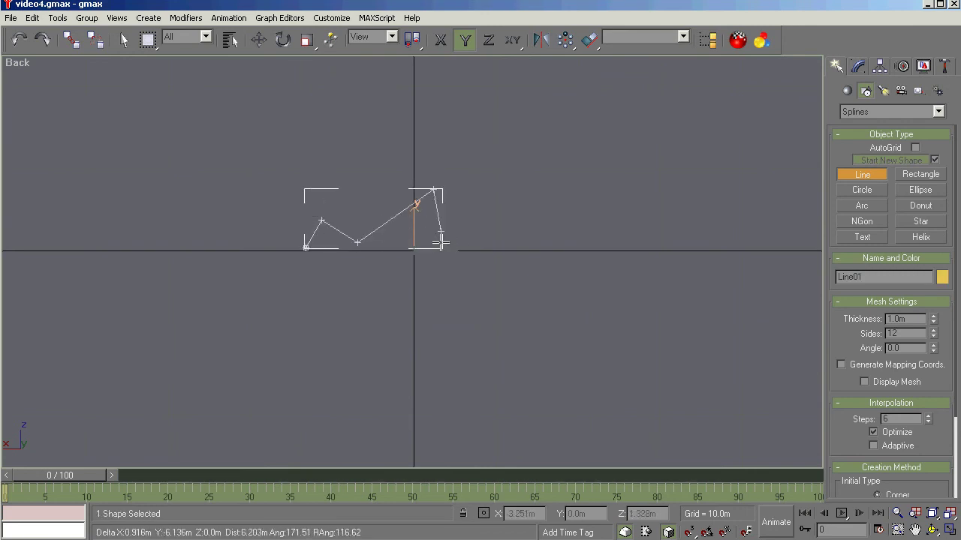
pyautogui.click(426, 255)
pyautogui.click(483, 290)
# - Finish the zigzag at its start point and close the spline as Line01
pyautogui.rightClick(472, 304)
pyautogui.click(482, 288)
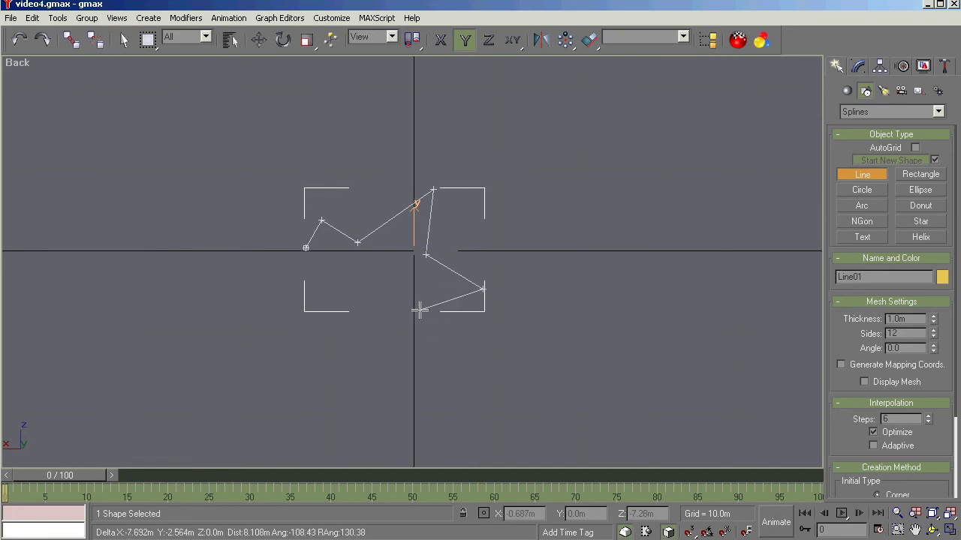
pyautogui.click(419, 309)
pyautogui.click(382, 273)
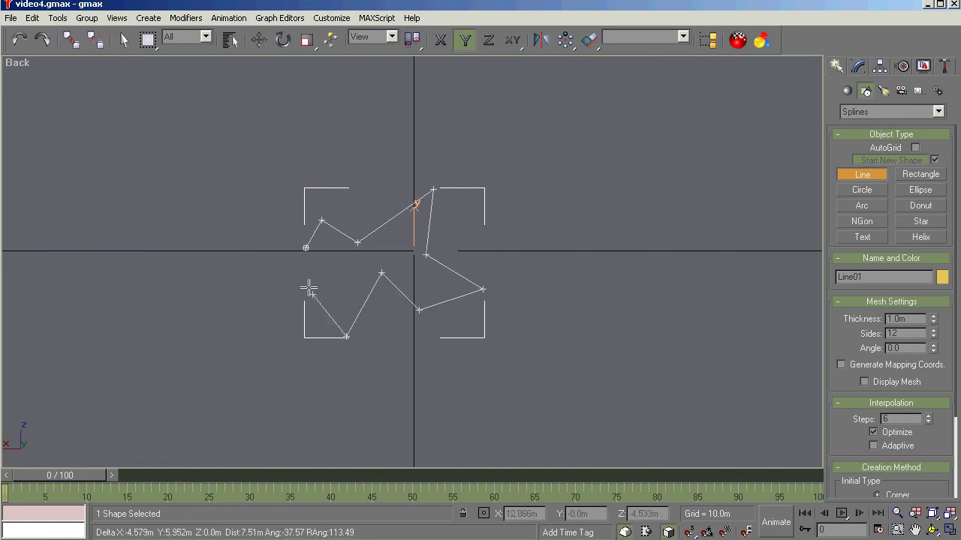
pyautogui.click(304, 248)
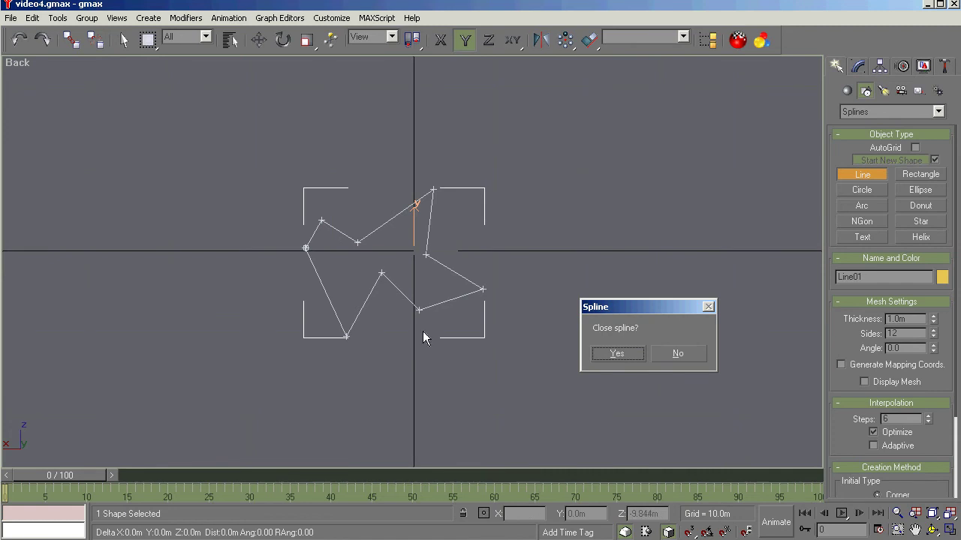
pyautogui.click(616, 354)
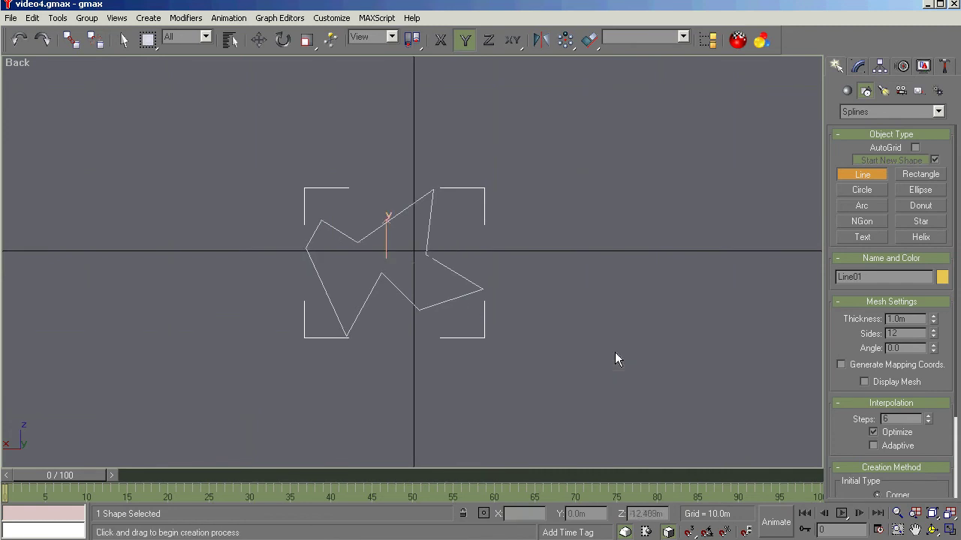
pyautogui.click(864, 178)
# - Stop drawing lines and orbit to see the zigzag outline in perspective
pyautogui.press('w')
pyautogui.click(933, 530)
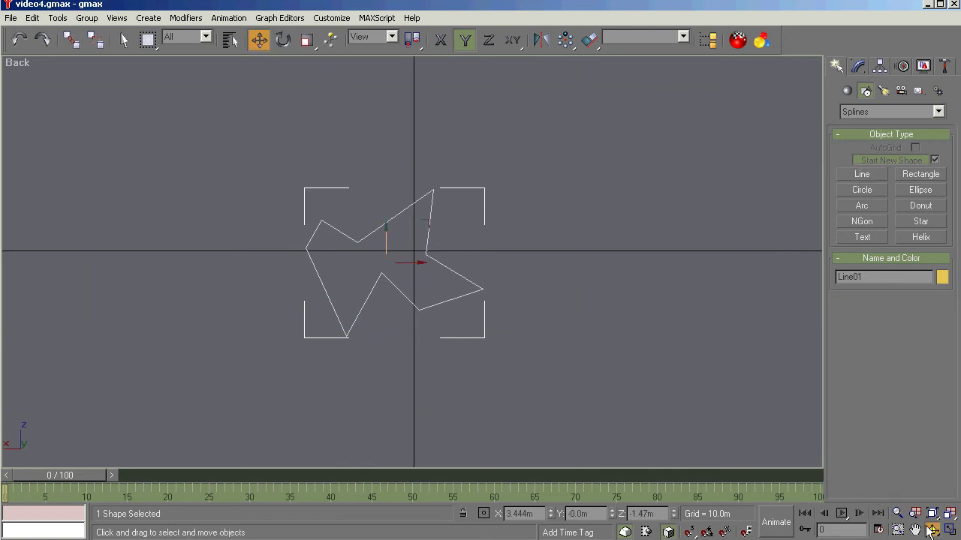
pyautogui.moveTo(495, 316)
pyautogui.mouseDown()
pyautogui.moveTo(475, 285)
pyautogui.moveTo(431, 322)
pyautogui.moveTo(488, 333)
pyautogui.mouseUp()
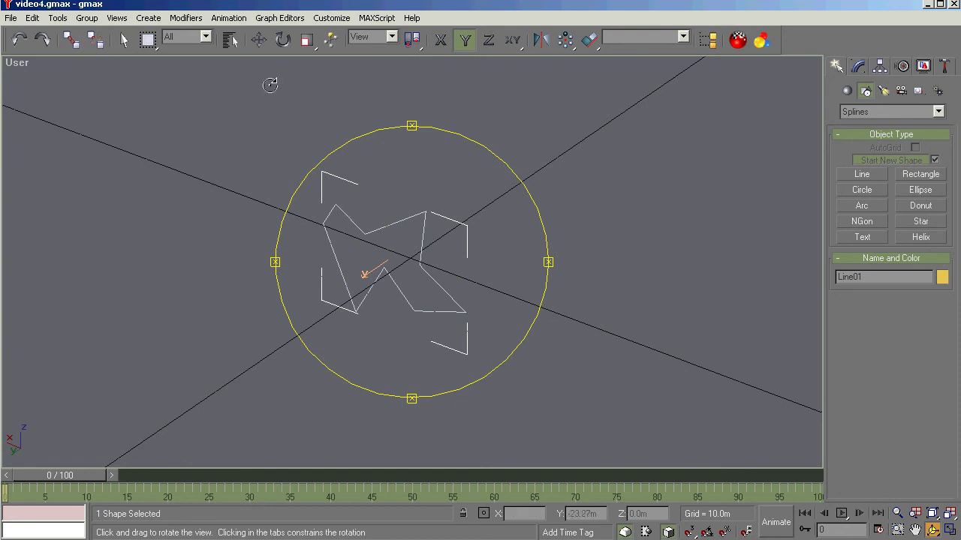
# - Duplicate the zigzag outline as Line02 and move it up and right of Line01
pyautogui.click(260, 42)
pyautogui.hotkey('ctrl', 'v')
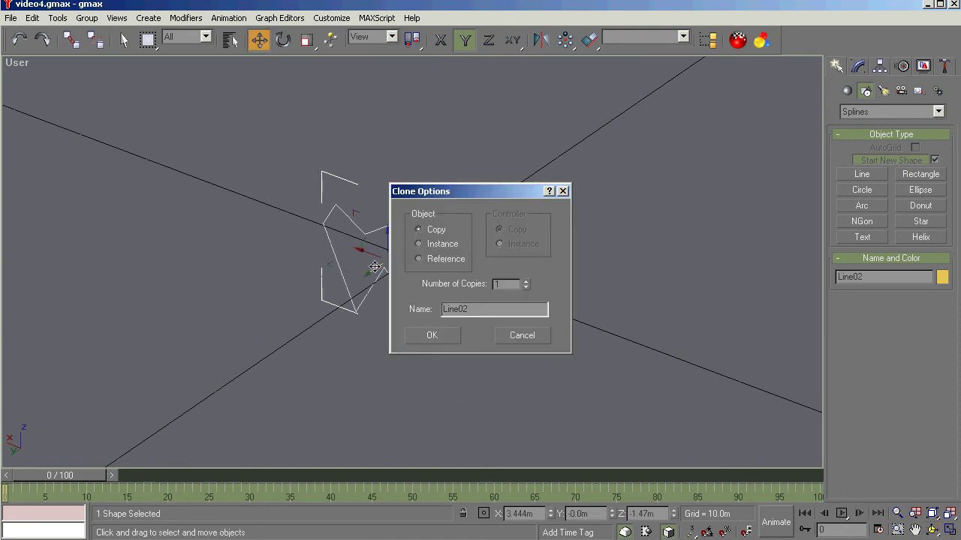
pyautogui.click(439, 335)
pyautogui.moveTo(378, 275); pyautogui.dragTo(450, 231)
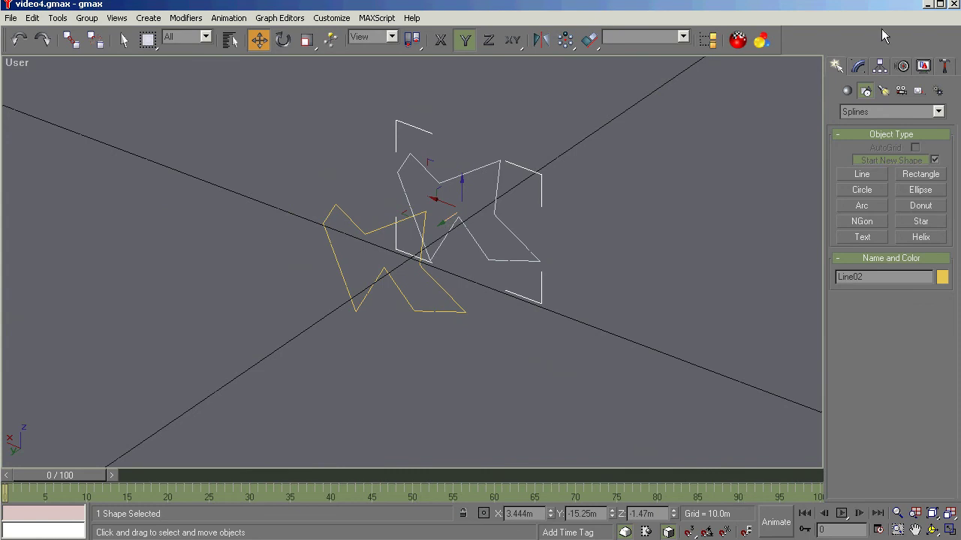
pyautogui.click(857, 69)
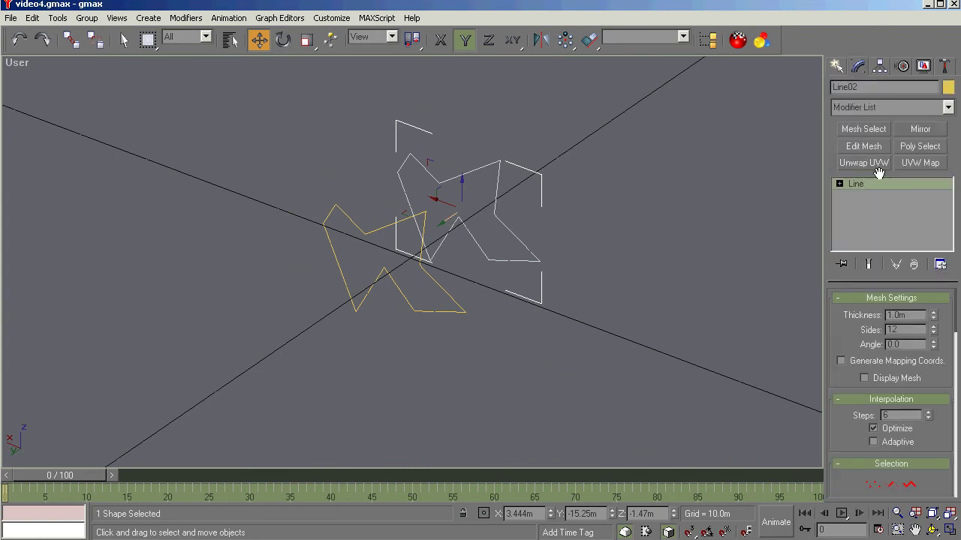
pyautogui.click(948, 109)
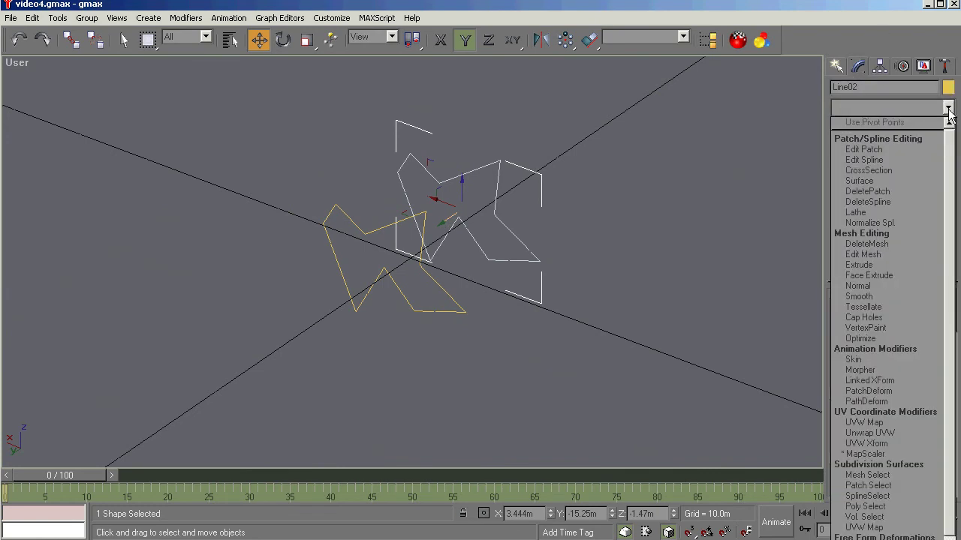
# - Add CrossSection to Line02, then undo it and the misplaced copy
pyautogui.click(871, 171)
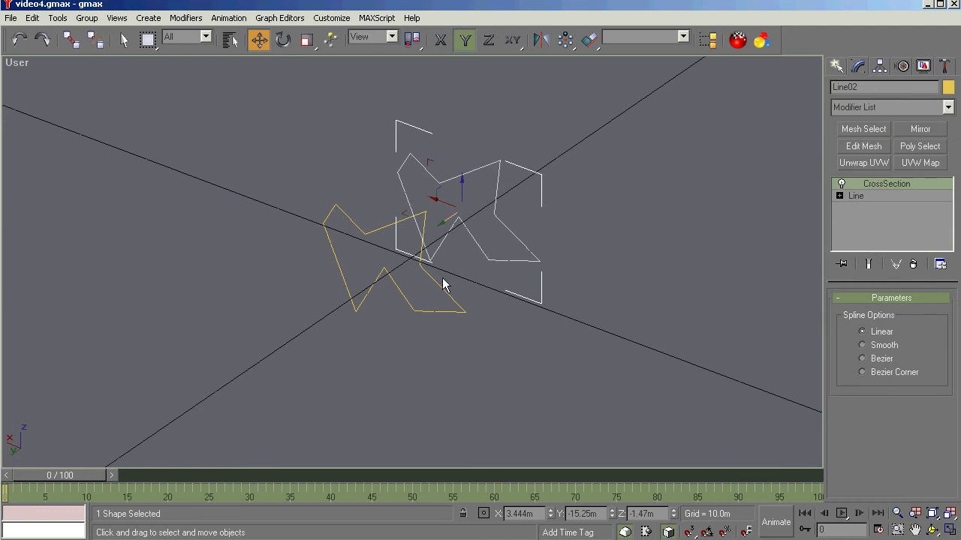
pyautogui.click(18, 42)
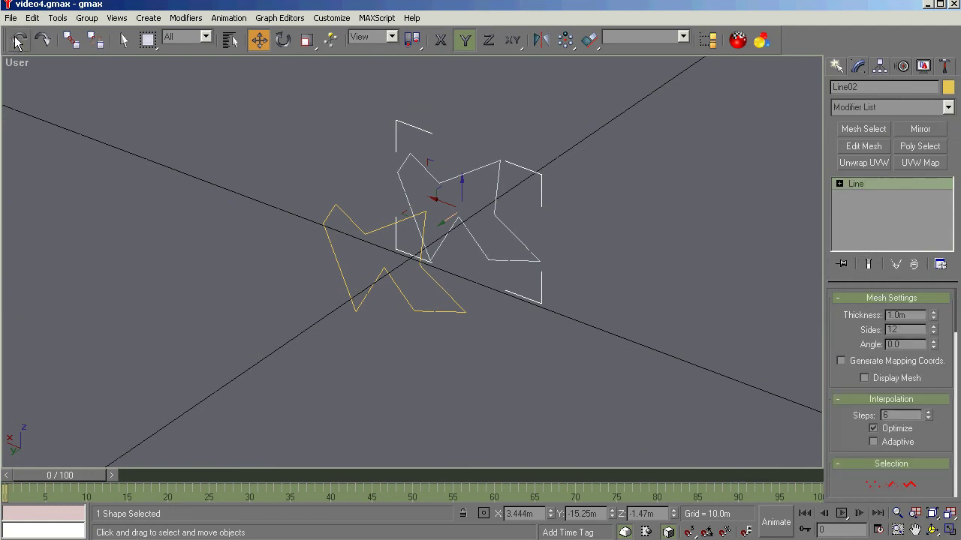
pyautogui.click(18, 41)
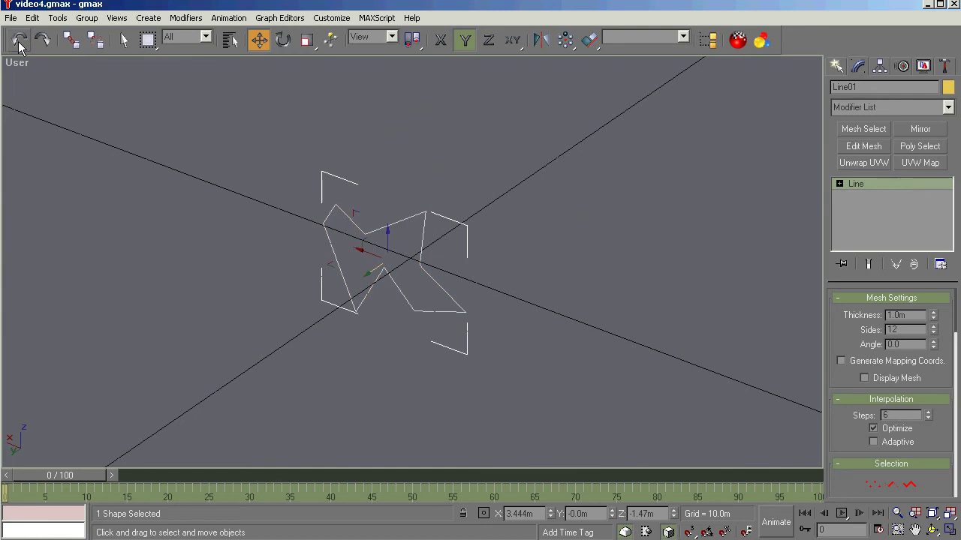
# - Clone Line01 as a fresh Copy, move it along Y, and reselect Line01
pyautogui.keyDown('shift'); pyautogui.moveTo(386, 239); pyautogui.dragTo(388, 260); pyautogui.keyUp('shift')
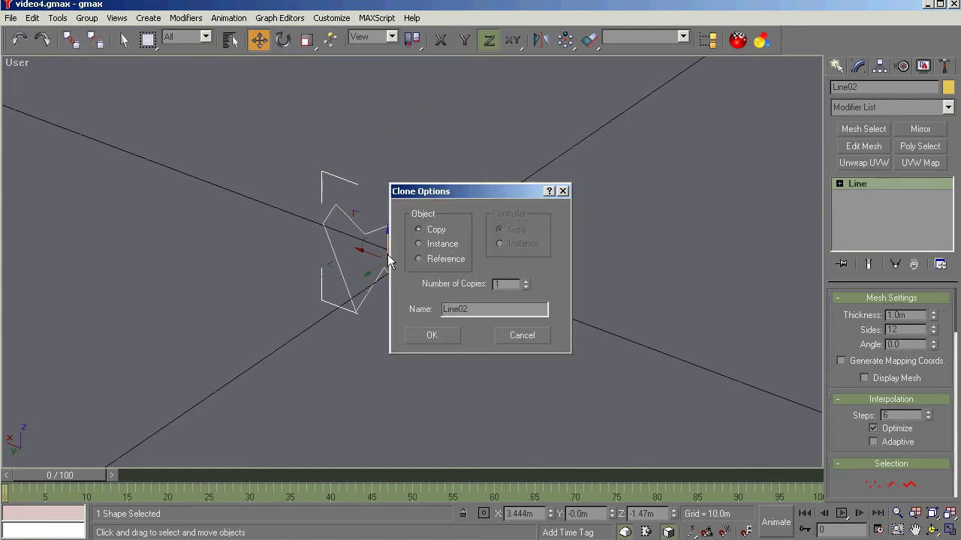
pyautogui.click(436, 335)
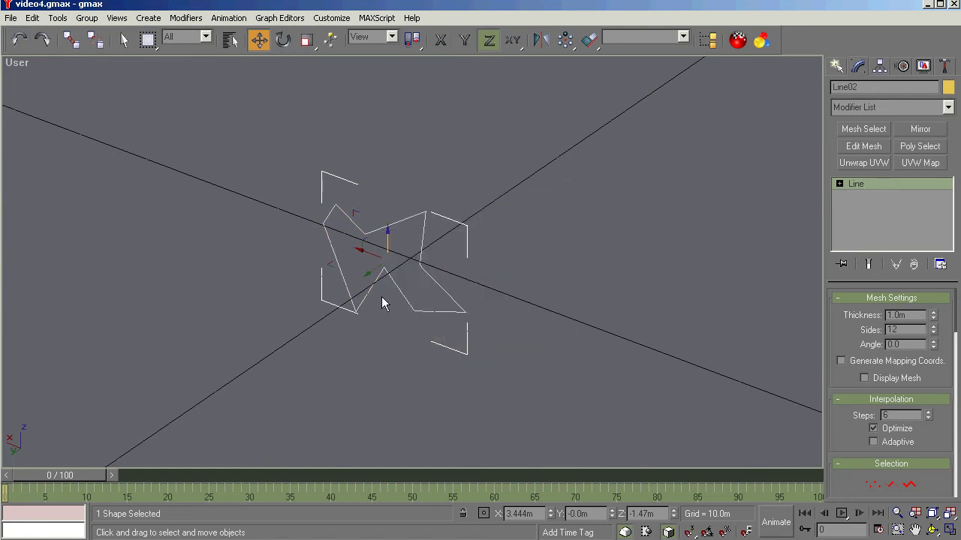
pyautogui.moveTo(371, 268); pyautogui.dragTo(426, 230)
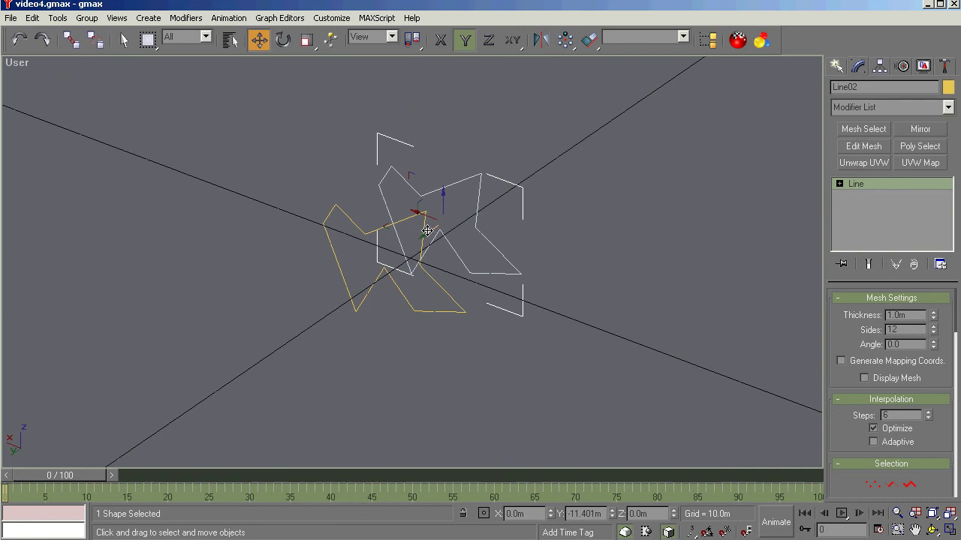
pyautogui.click(438, 347)
pyautogui.click(463, 300)
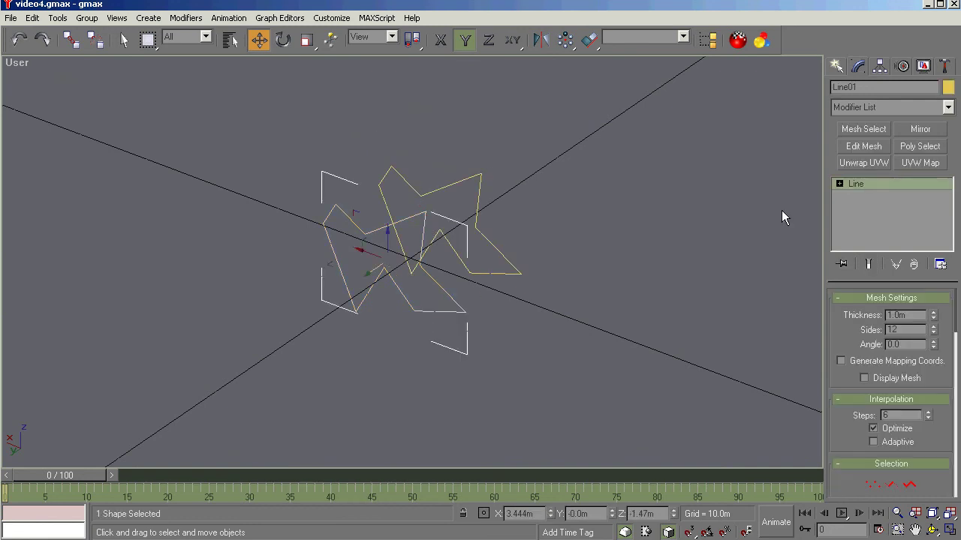
# - Apply Edit Spline to Line01 and attach Line02 to it with Attach Mult
pyautogui.click(948, 107)
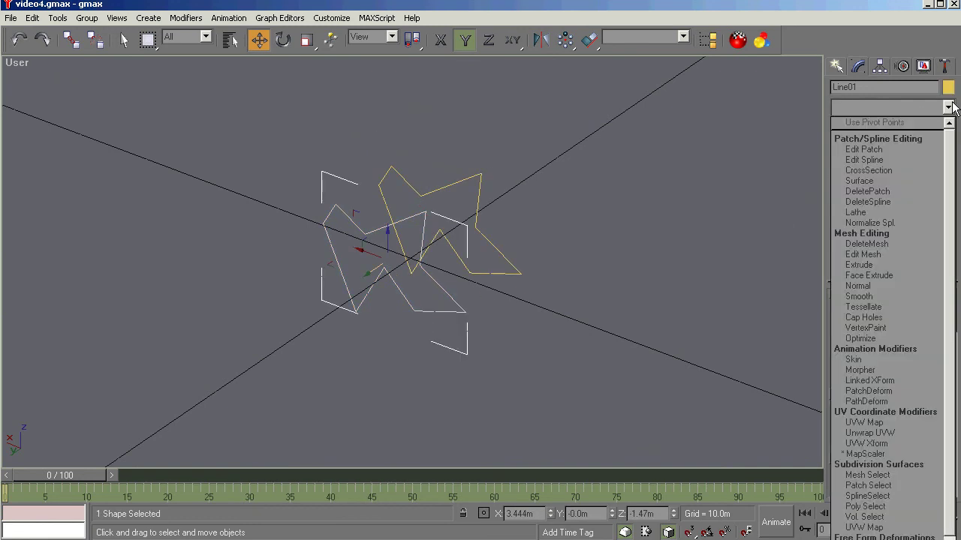
pyautogui.click(870, 160)
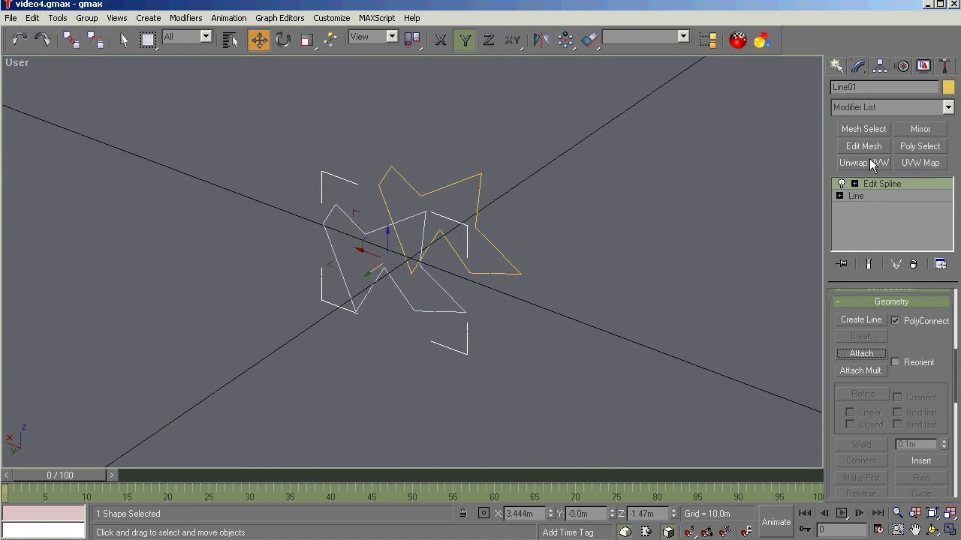
pyautogui.click(859, 371)
pyautogui.click(364, 166)
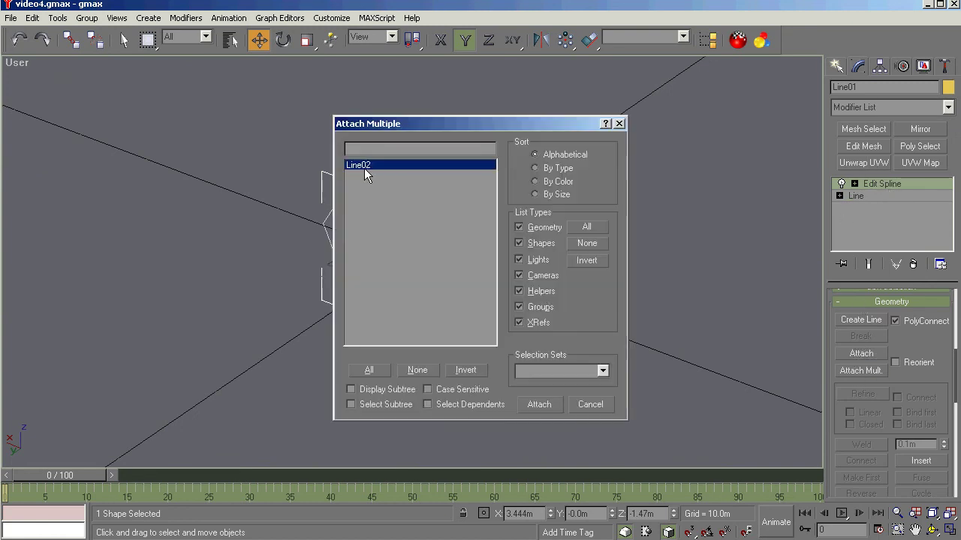
pyautogui.click(533, 405)
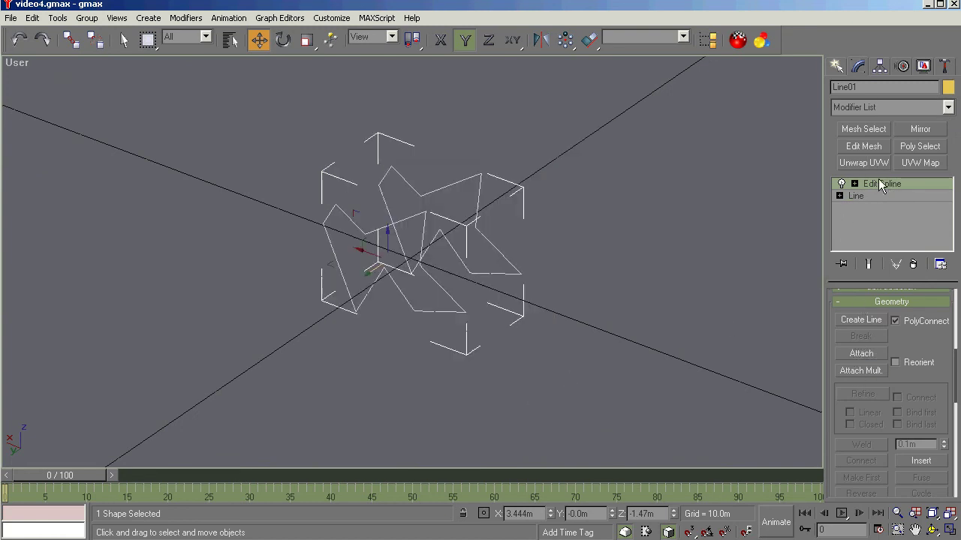
pyautogui.click(947, 107)
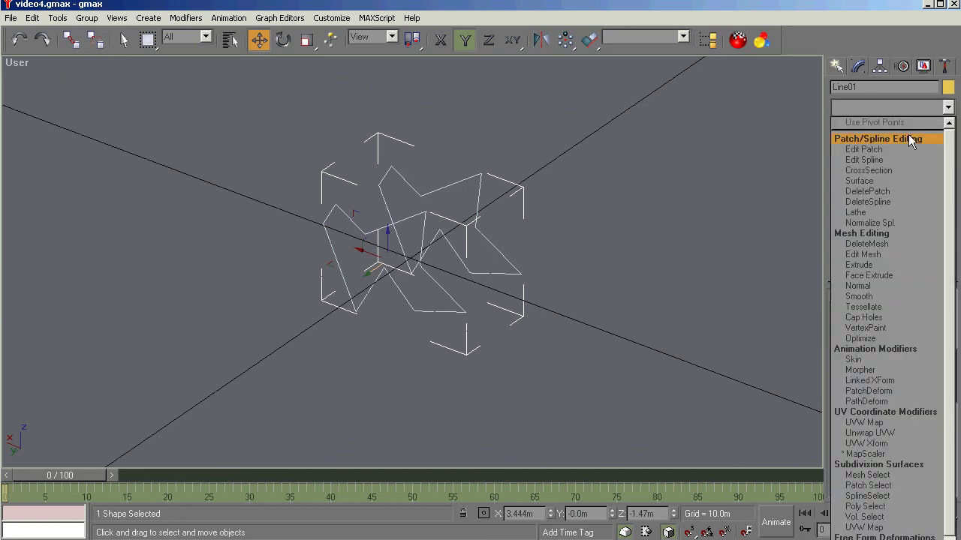
# - Add CrossSection and Surface modifiers to the zigzags and set patch Steps to 1
pyautogui.click(863, 171)
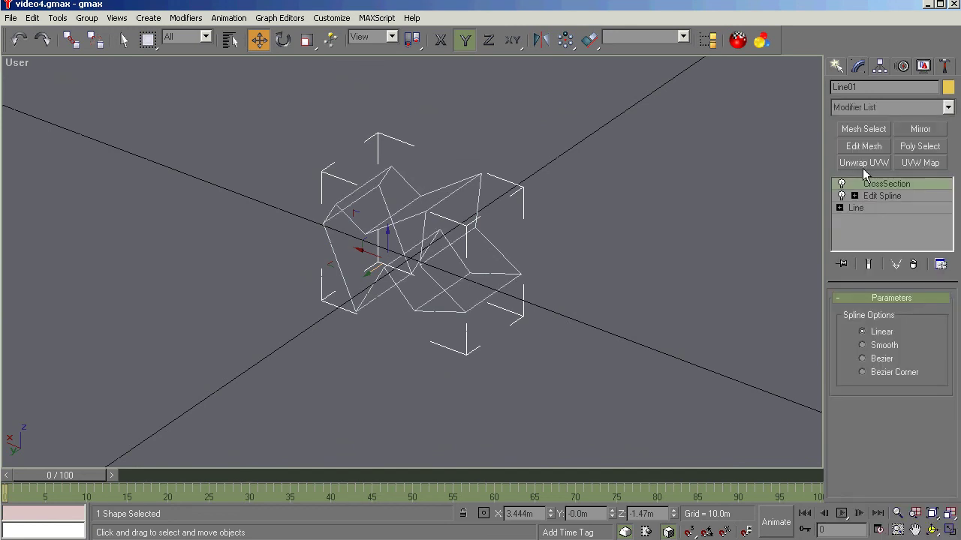
pyautogui.click(933, 108)
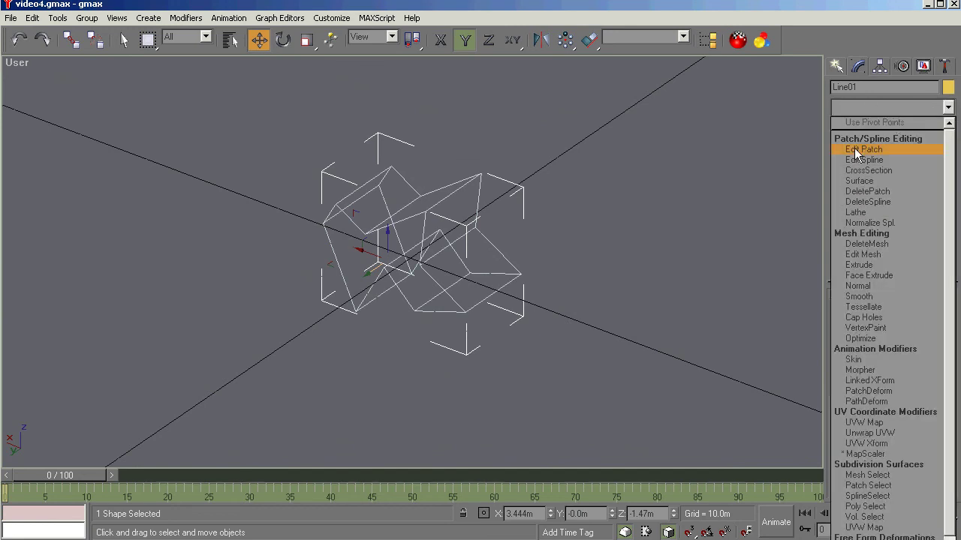
pyautogui.click(855, 180)
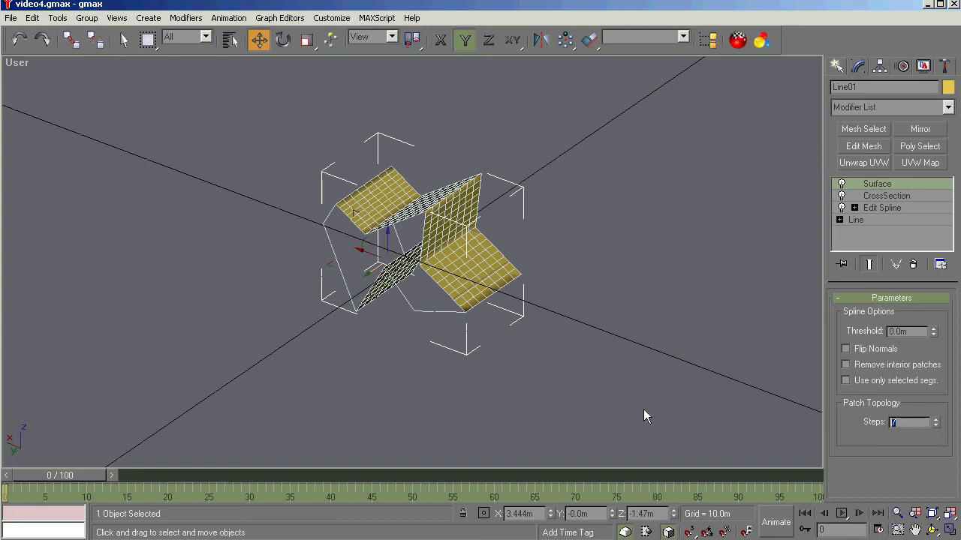
pyautogui.write('1')
pyautogui.press('Return')
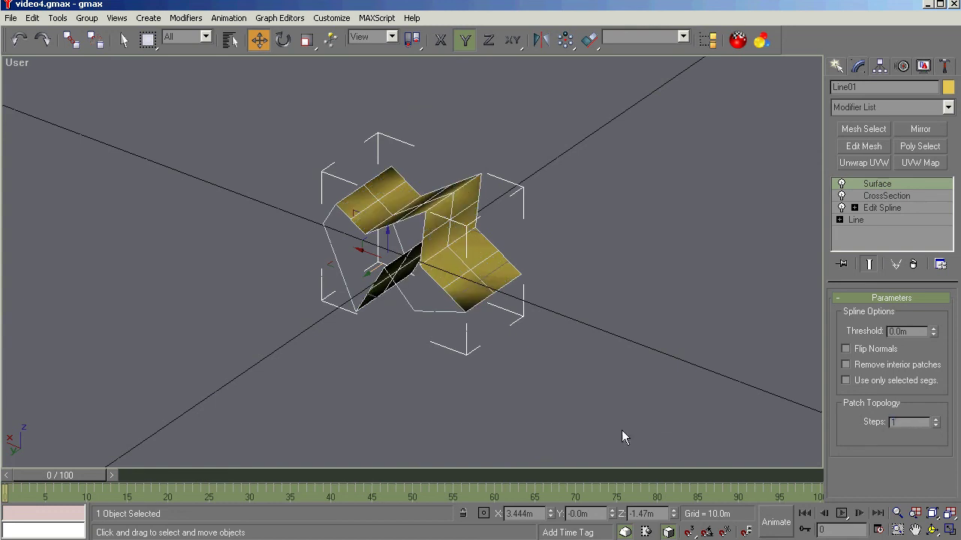
# - Orbit around the folded zigzag patch to inspect it, then remove it with Delete
pyautogui.click(932, 531)
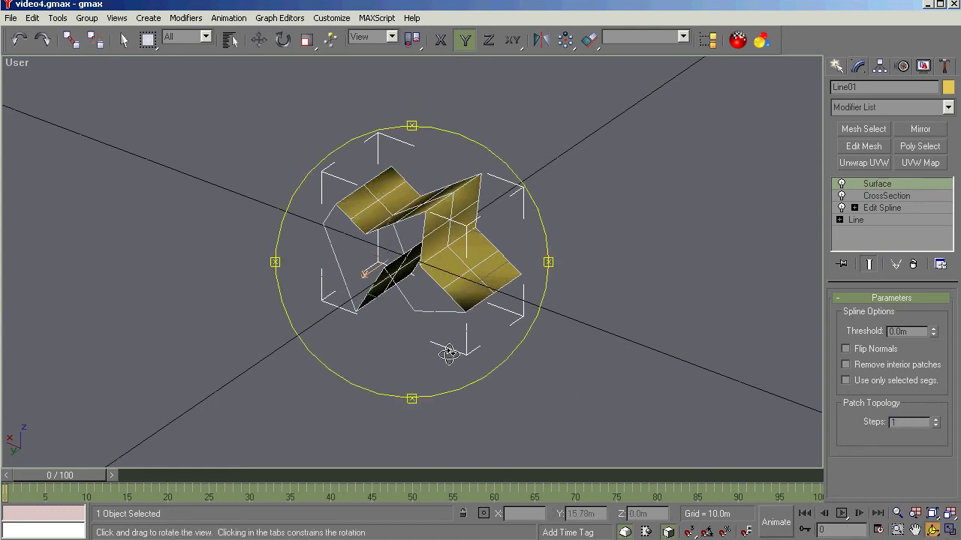
pyautogui.moveTo(451, 349)
pyautogui.mouseDown()
pyautogui.moveTo(551, 307)
pyautogui.moveTo(576, 249)
pyautogui.moveTo(476, 325)
pyautogui.moveTo(466, 364)
pyautogui.moveTo(508, 358)
pyautogui.moveTo(519, 326)
pyautogui.moveTo(460, 355)
pyautogui.moveTo(460, 343)
pyautogui.mouseUp()
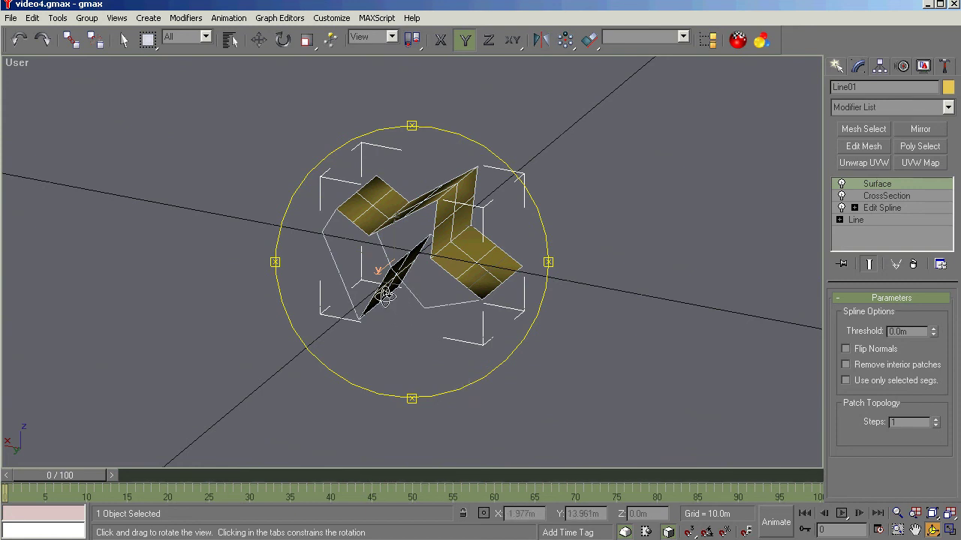
pyautogui.moveTo(394, 298); pyautogui.dragTo(420, 304)
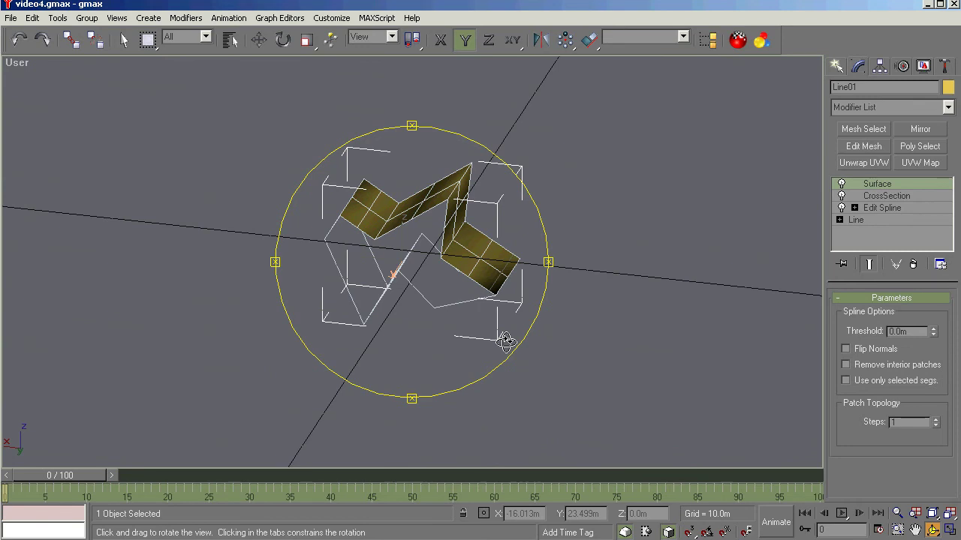
pyautogui.press('w')
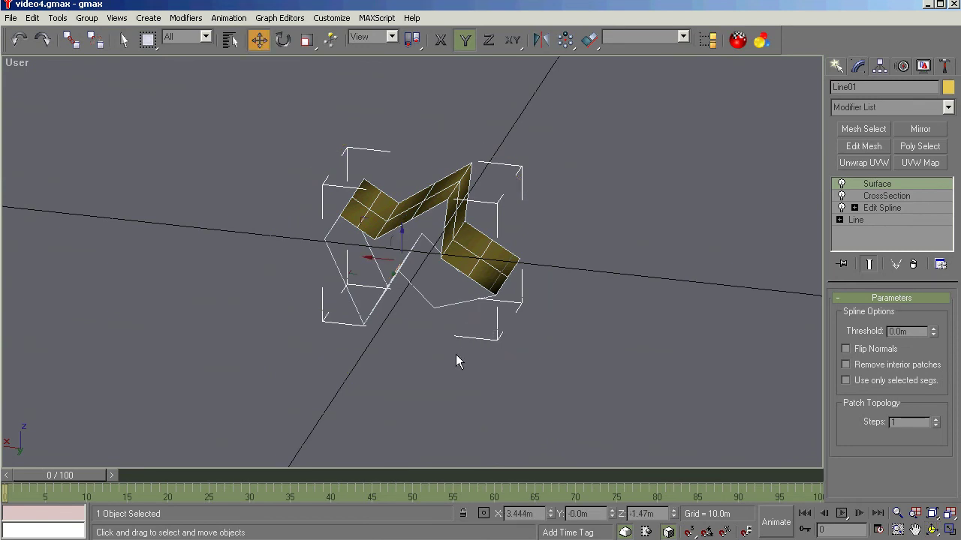
pyautogui.press('Delete')
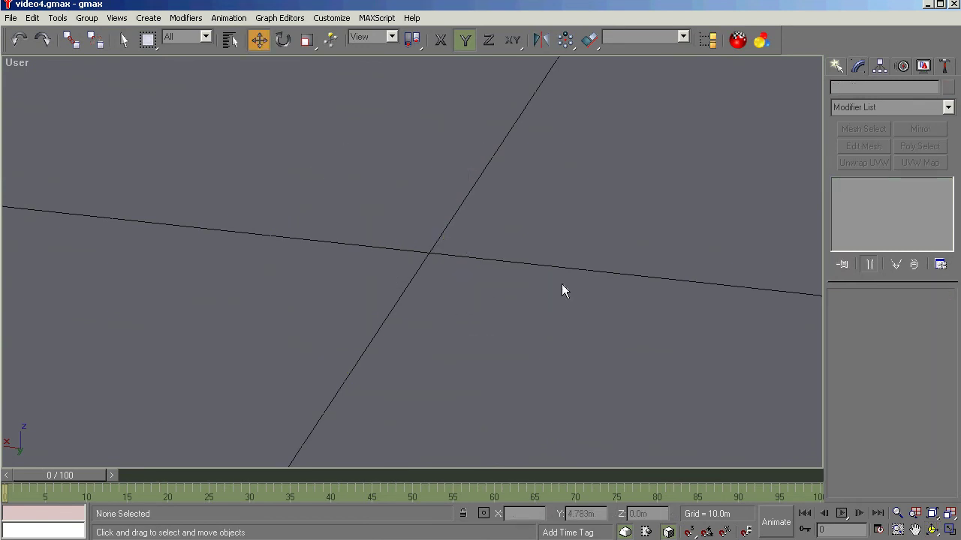
# - Unhide all objects from the Display panel and fit them in the Back view
pyautogui.click(923, 66)
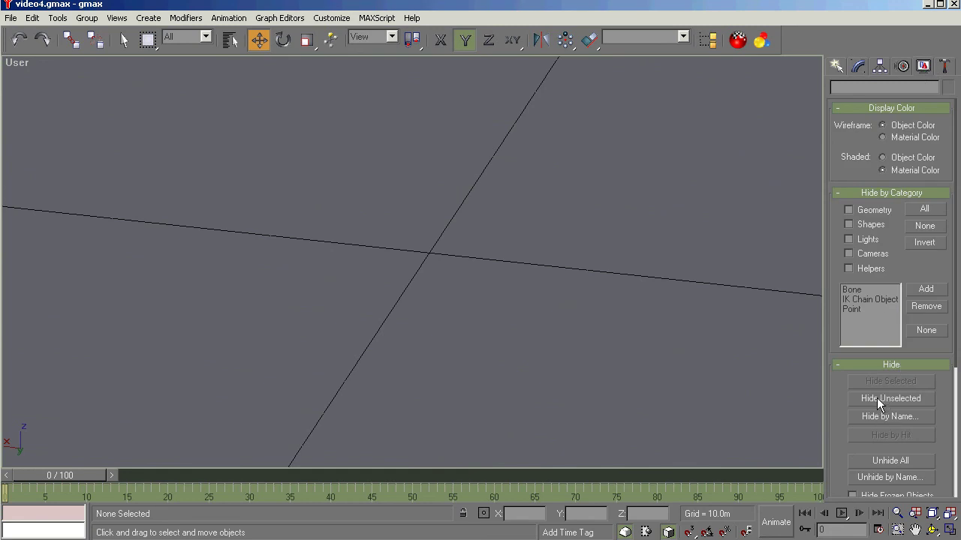
pyautogui.click(869, 461)
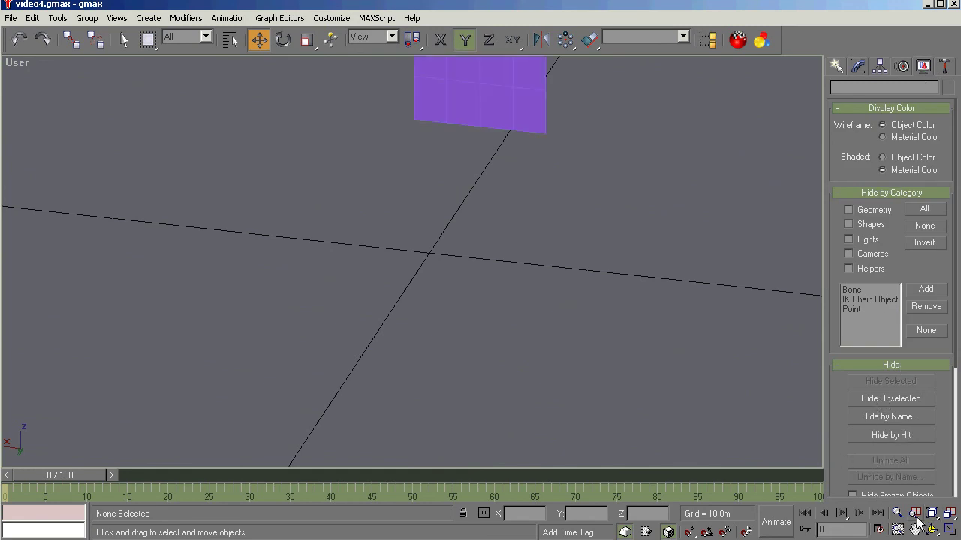
pyautogui.press('k')
pyautogui.hotkey('ctrl', 'shift', 'z')
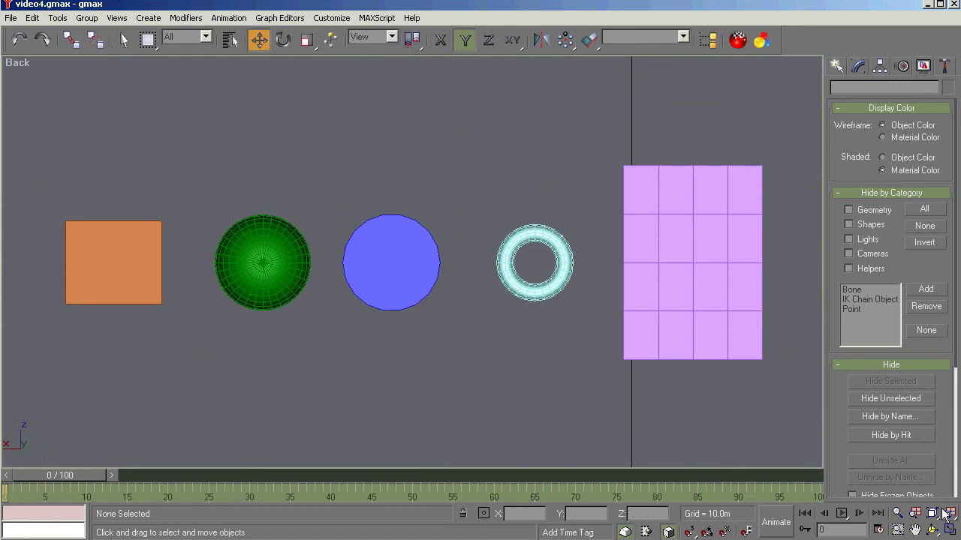
# - Return to a fitted Back view, then select and hide the box, sphere, cylinder, torus and plane
pyautogui.click(932, 532)
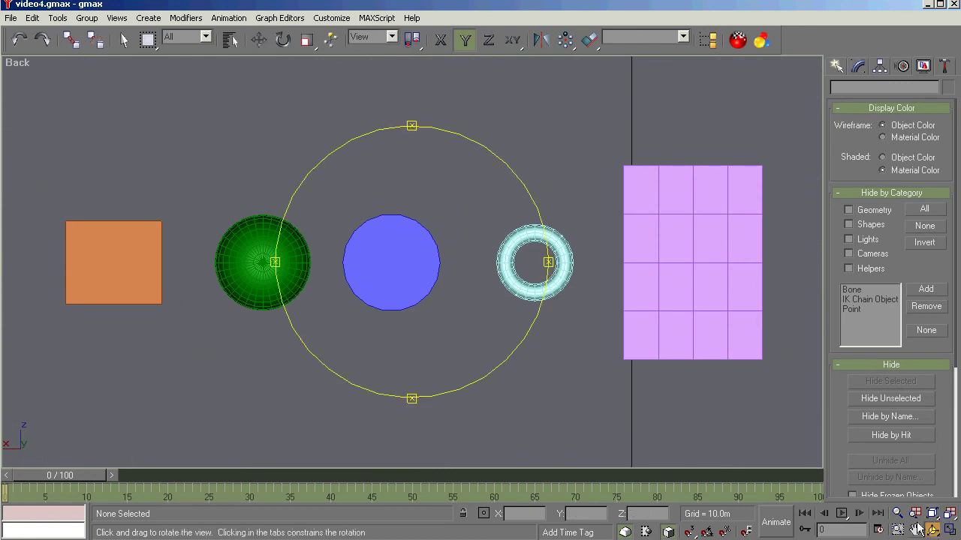
pyautogui.moveTo(511, 270); pyautogui.dragTo(582, 272)
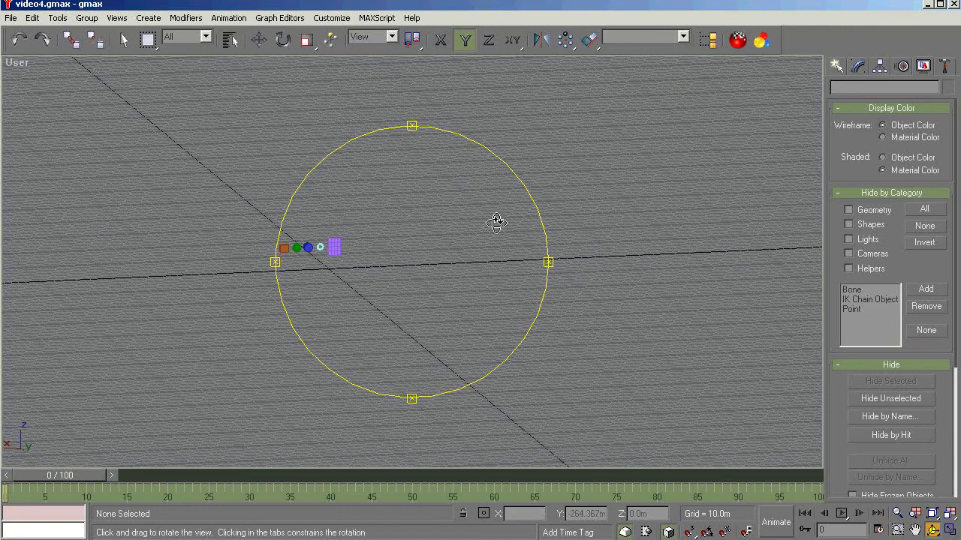
pyautogui.press('k')
pyautogui.hotkey('ctrl', 'shift', 'z')
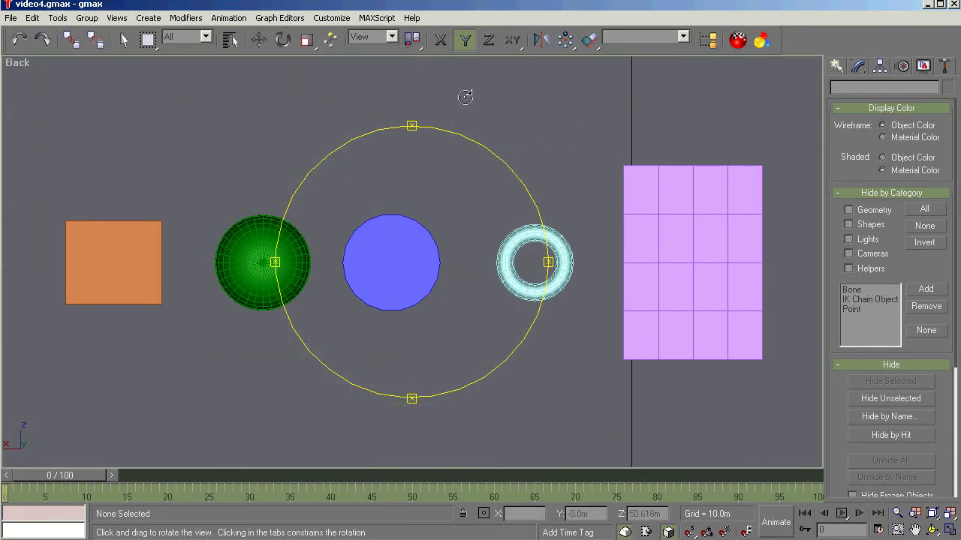
pyautogui.press('w')
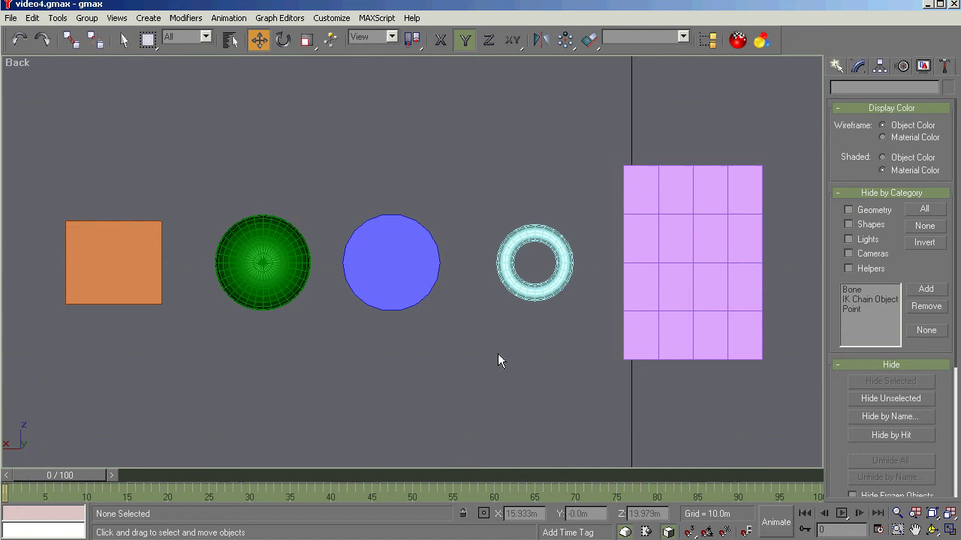
pyautogui.moveTo(790, 148); pyautogui.dragTo(9, 394)
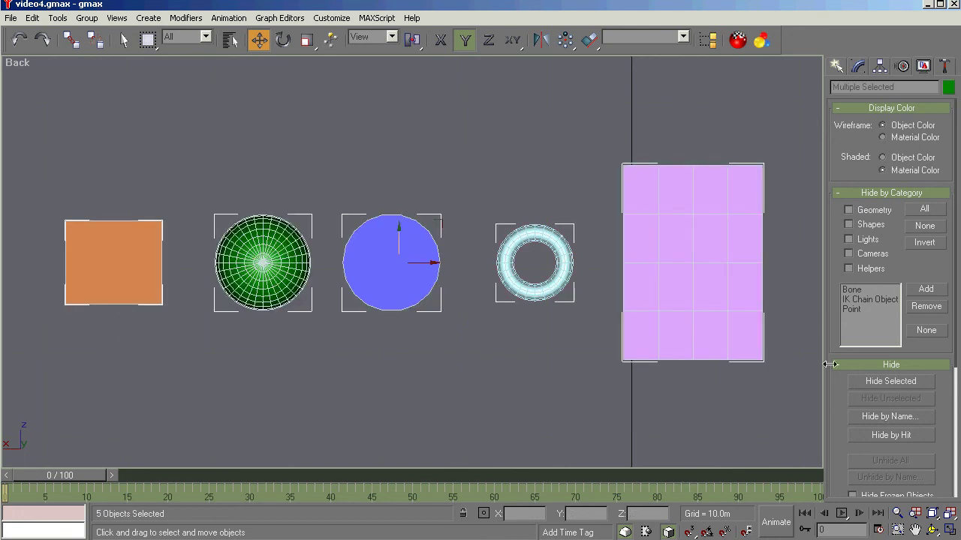
pyautogui.click(880, 381)
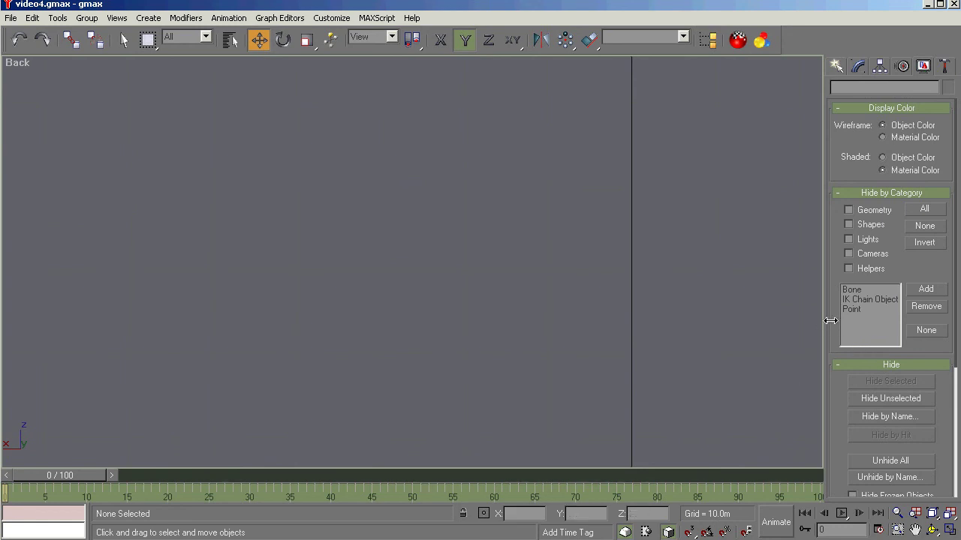
# - Start a Line spline and trace the airfoil's upper surface out to the sharp trailing edge
pyautogui.click(839, 66)
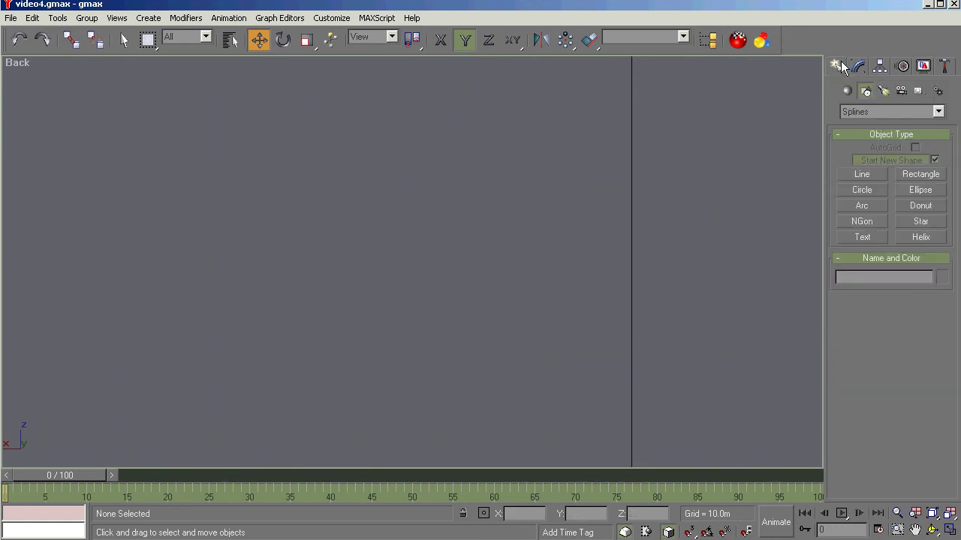
pyautogui.click(861, 174)
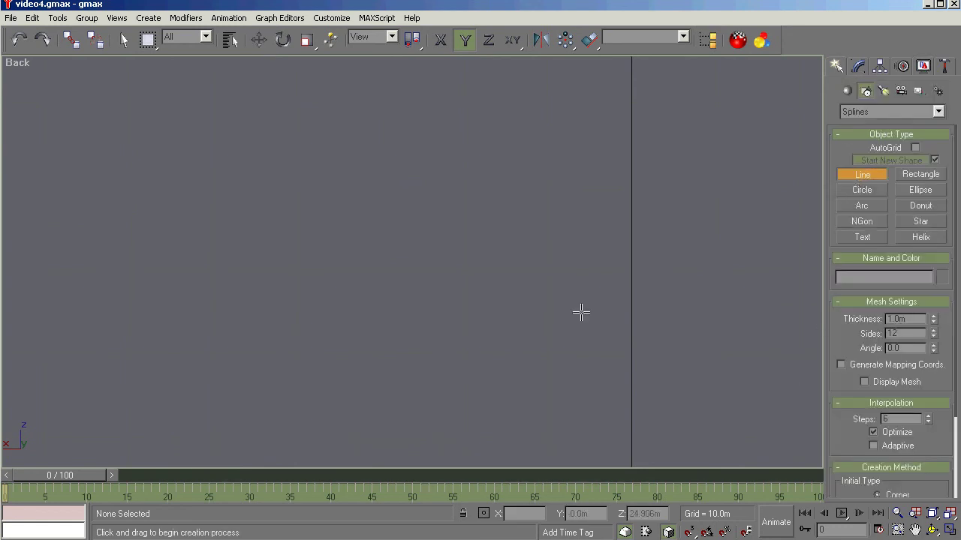
pyautogui.click(354, 268)
pyautogui.click(403, 222)
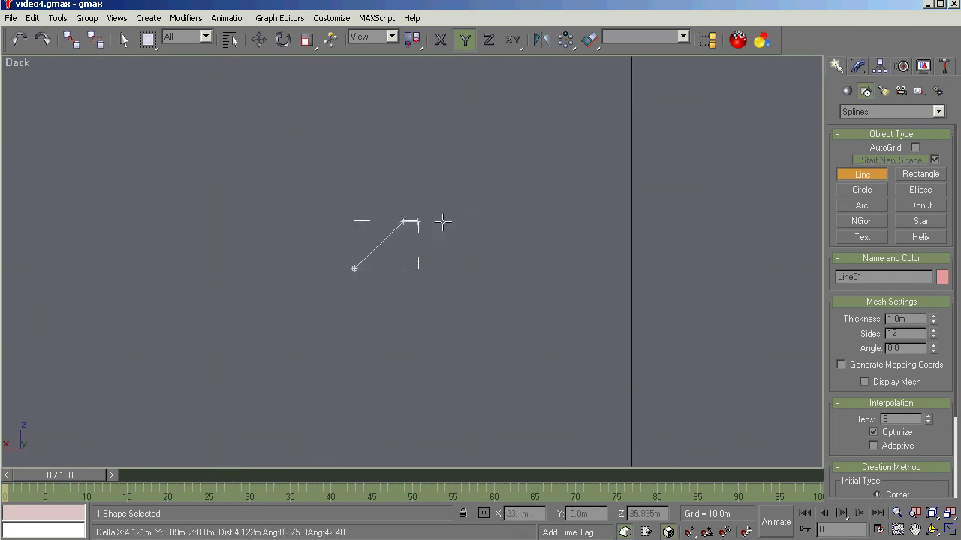
pyautogui.click(475, 205)
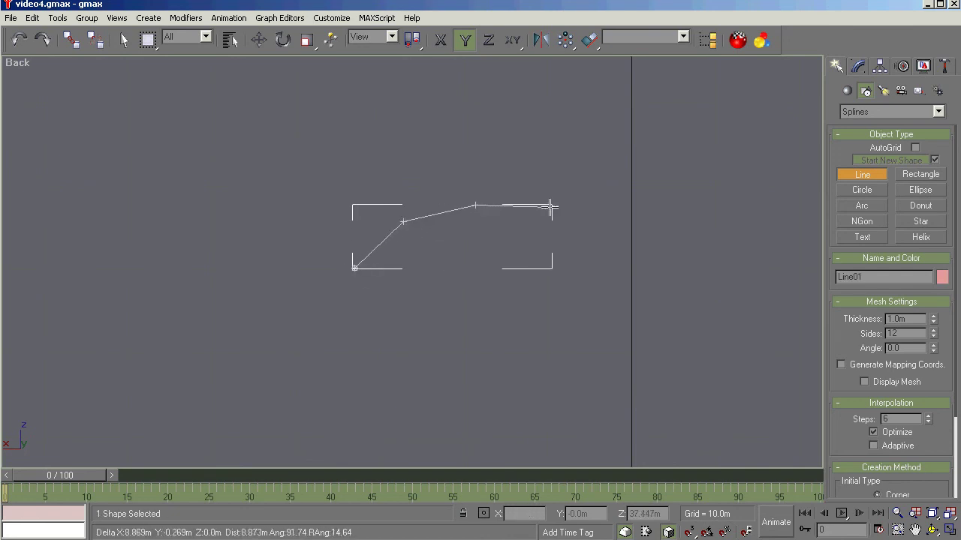
pyautogui.click(550, 207)
pyautogui.click(616, 233)
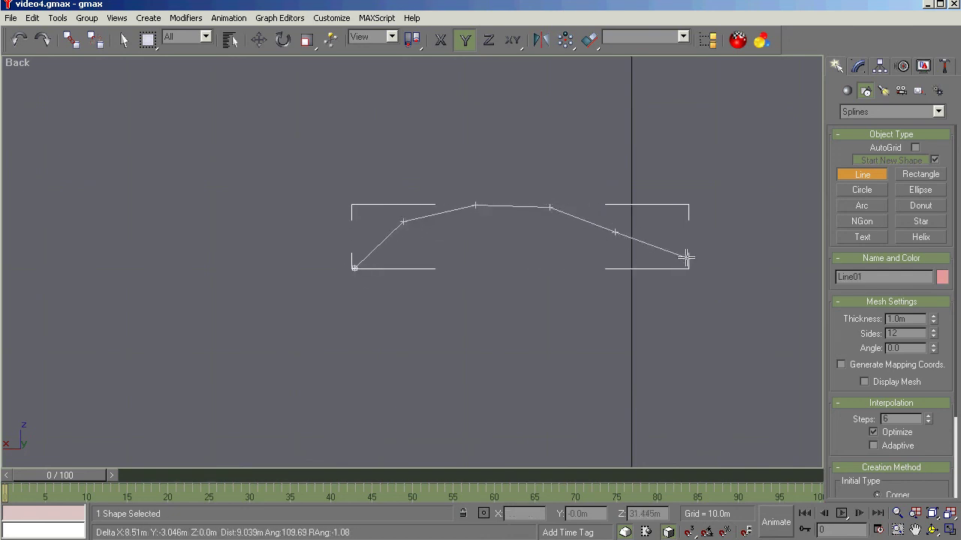
pyautogui.click(716, 259)
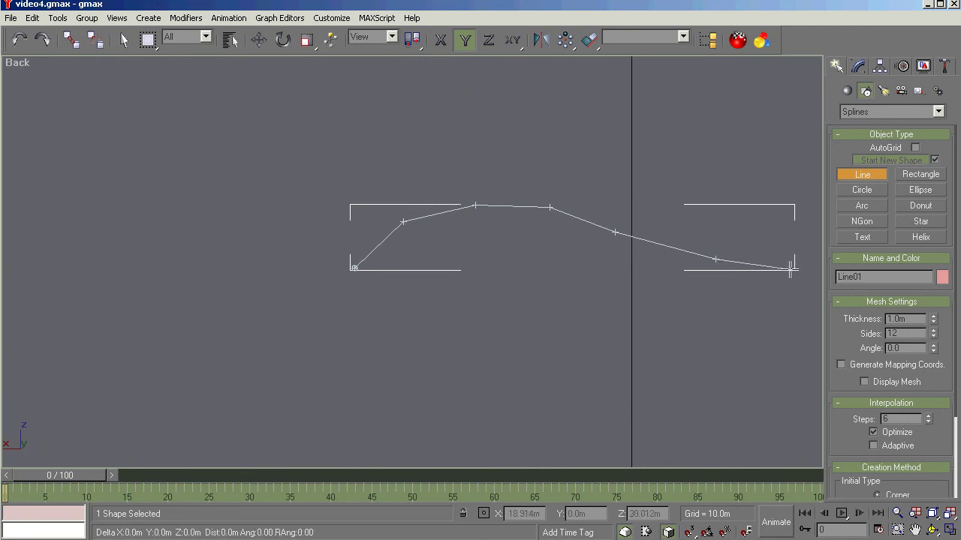
pyautogui.click(790, 270)
# - Trace the lower surface back to the nose and close the spline as Line01
pyautogui.click(720, 290)
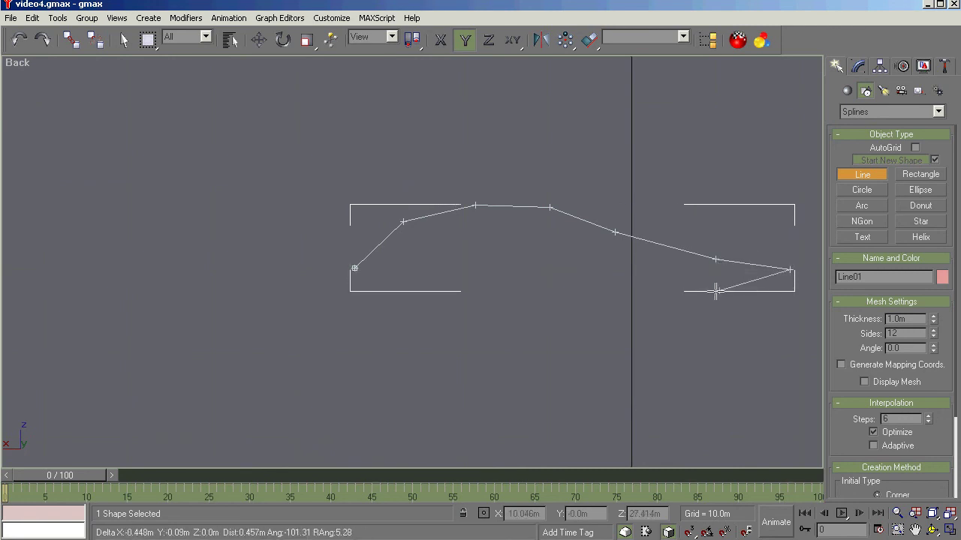
pyautogui.click(615, 301)
pyautogui.click(525, 302)
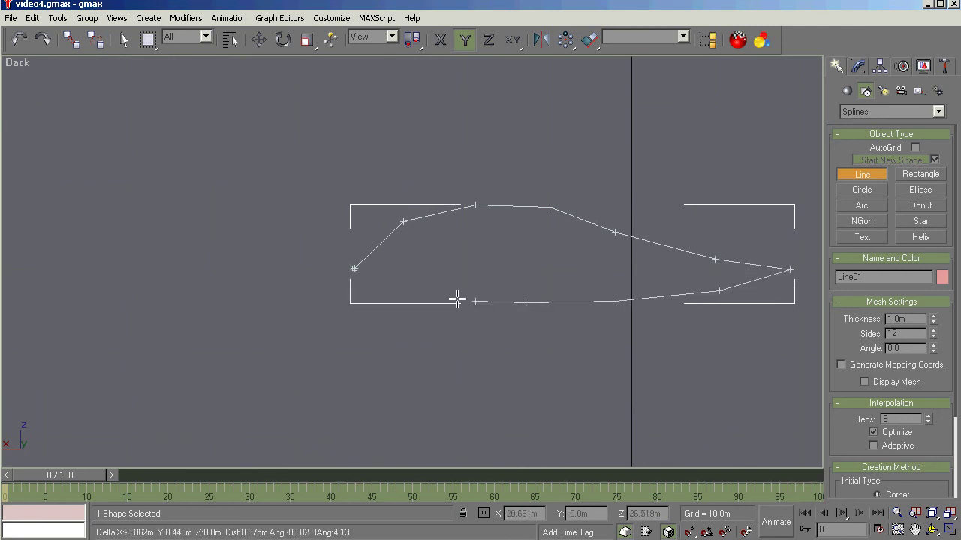
pyautogui.click(434, 294)
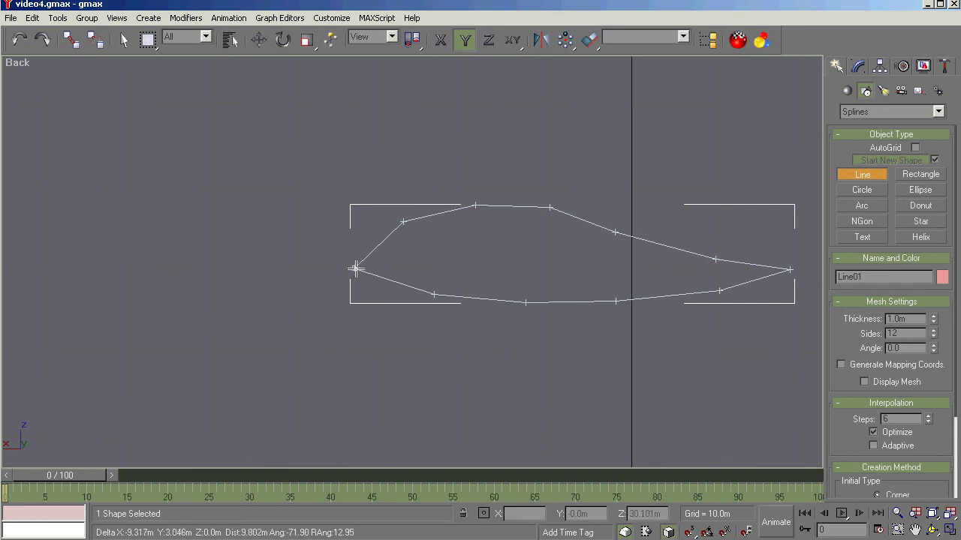
pyautogui.click(354, 268)
pyautogui.click(622, 357)
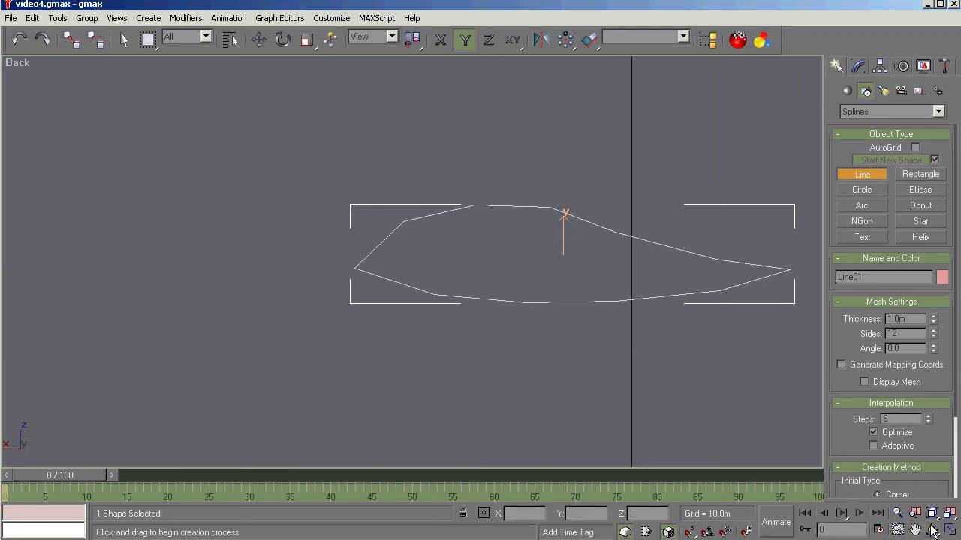
# - Orbit the view, then Shift-drag the airfoil outline to clone it as one Copy named Line02
pyautogui.click(932, 531)
pyautogui.moveTo(480, 301); pyautogui.dragTo(433, 351)
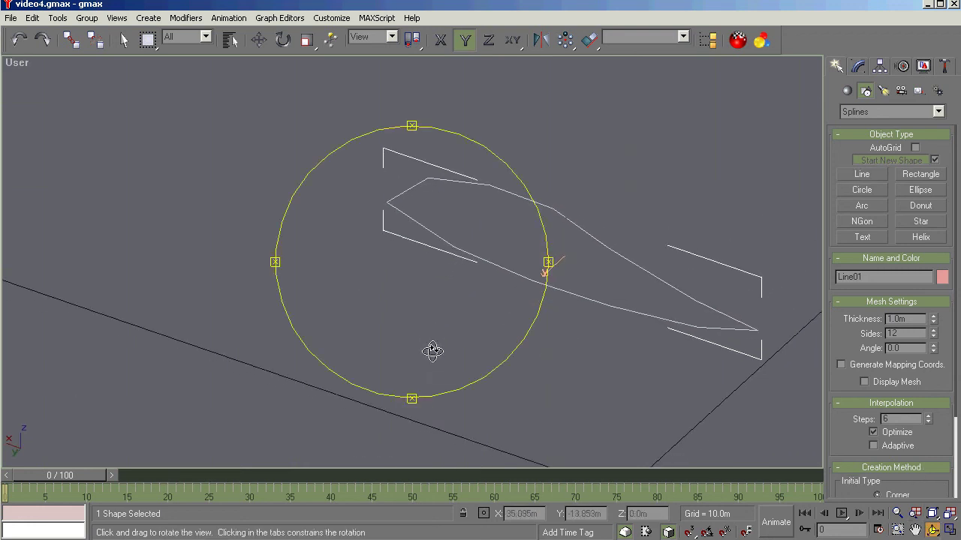
pyautogui.rightClick(523, 251)
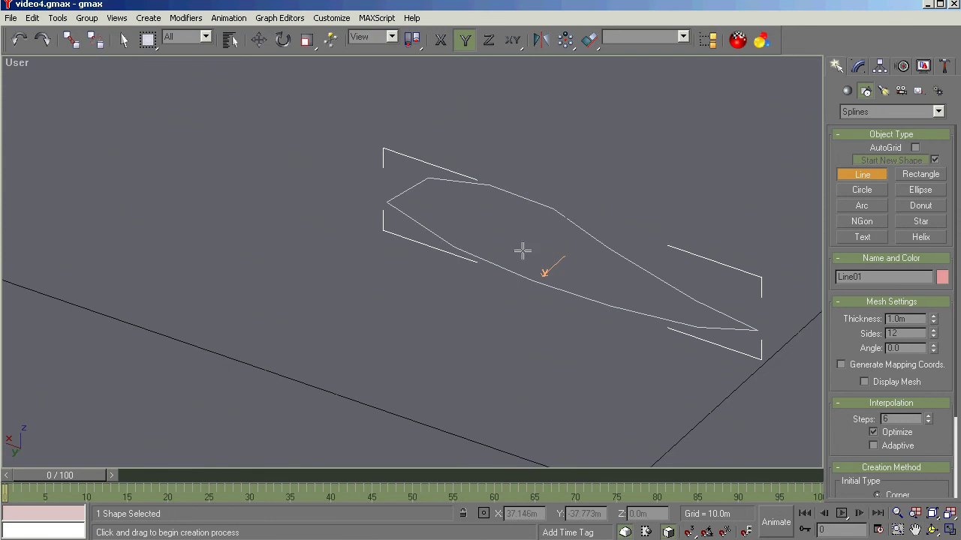
pyautogui.click(259, 39)
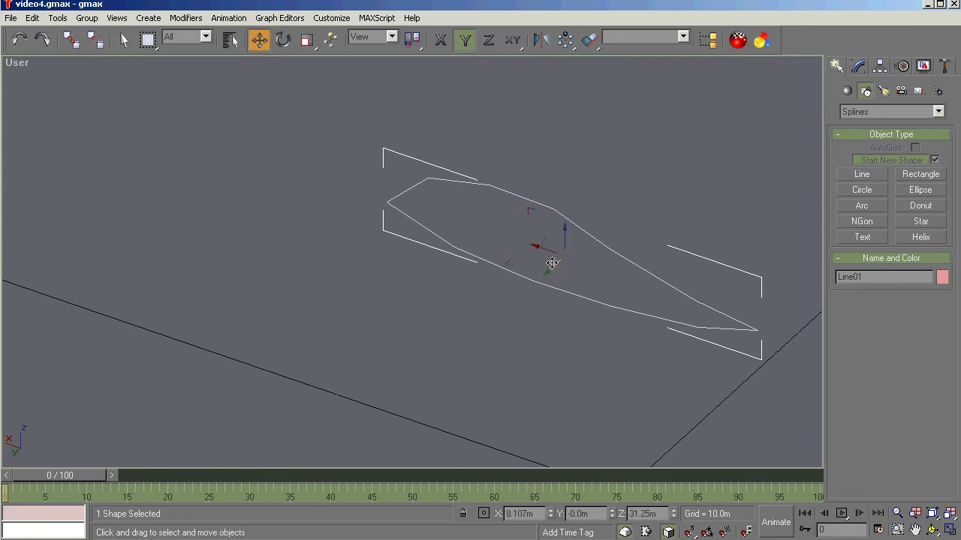
pyautogui.keyDown('shift'); pyautogui.moveTo(550, 267); pyautogui.dragTo(534, 267); pyautogui.keyUp('shift')
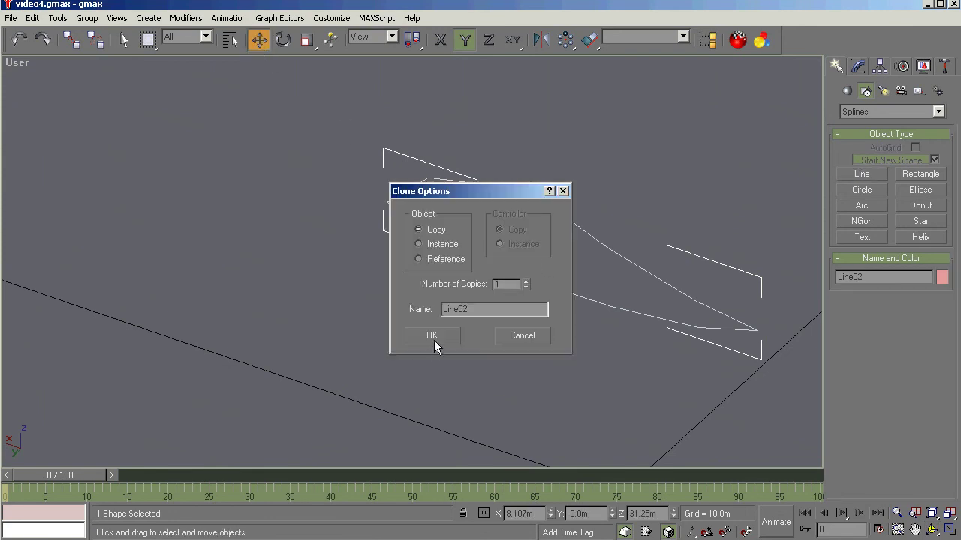
# - Accept the single copy Line02 and move it away from Line01 along Y
pyautogui.click(433, 336)
pyautogui.click(915, 530)
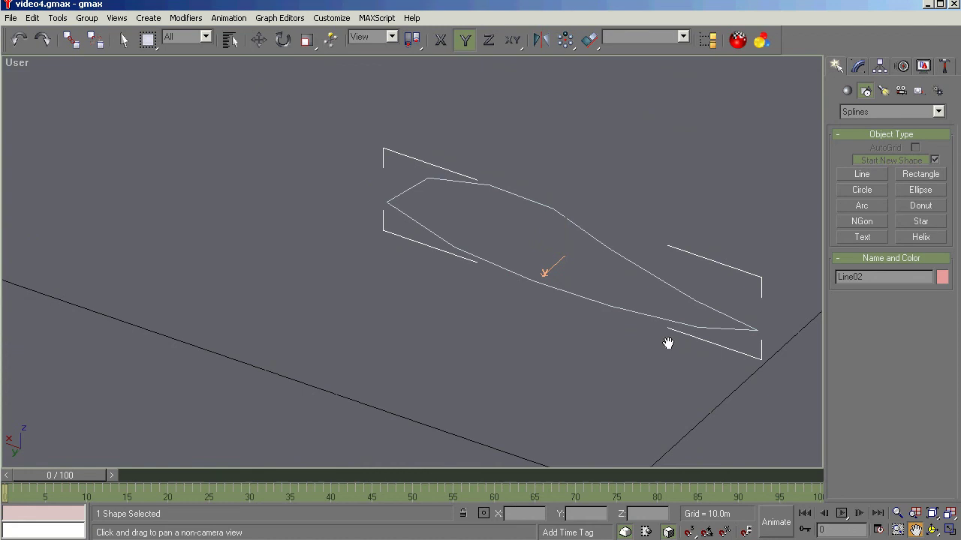
pyautogui.moveTo(604, 303); pyautogui.dragTo(354, 374)
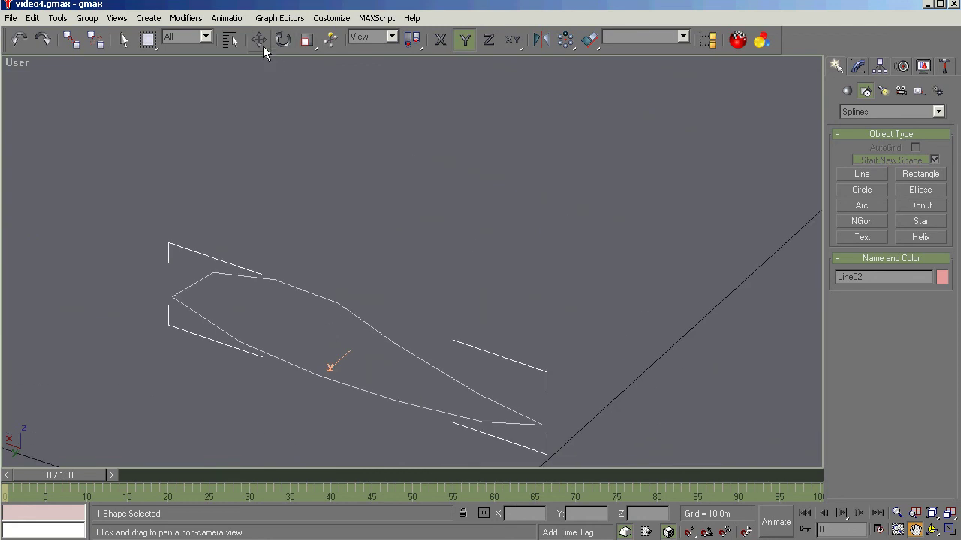
pyautogui.click(259, 41)
pyautogui.moveTo(339, 358); pyautogui.dragTo(672, 239)
# - Scale Line02 uniformly to about 44% and shift it left toward the nose in Back view
pyautogui.scroll(-3, 629, 376)
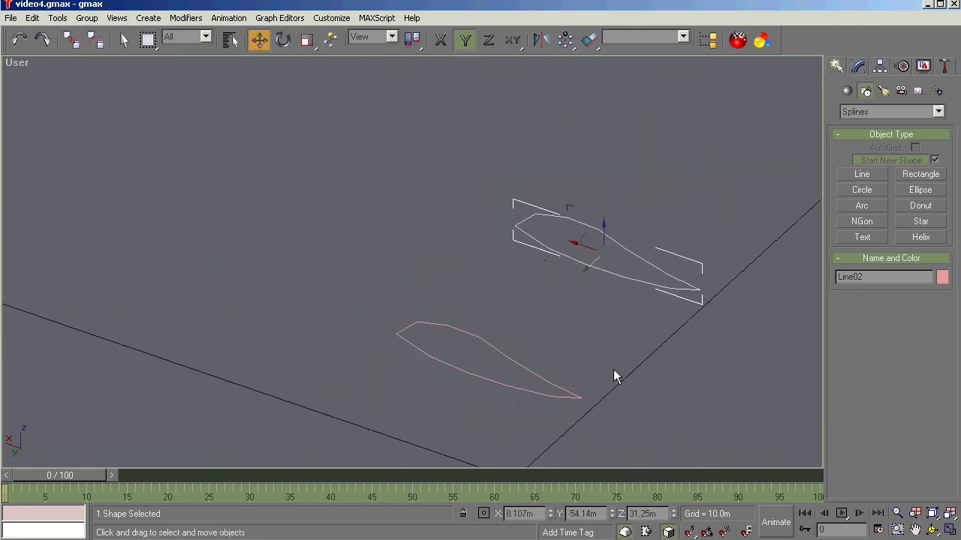
pyautogui.click(933, 530)
pyautogui.moveTo(628, 409); pyautogui.dragTo(494, 256)
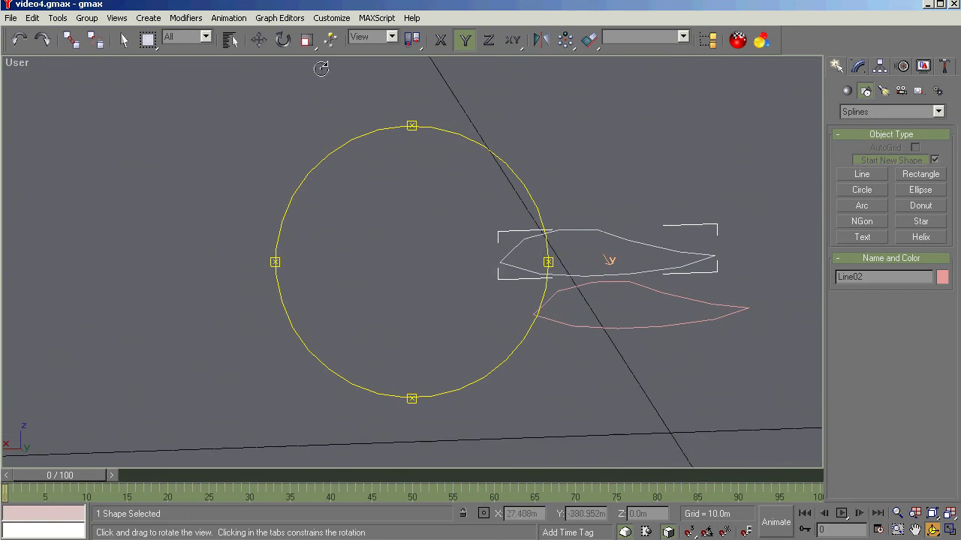
pyautogui.click(306, 39)
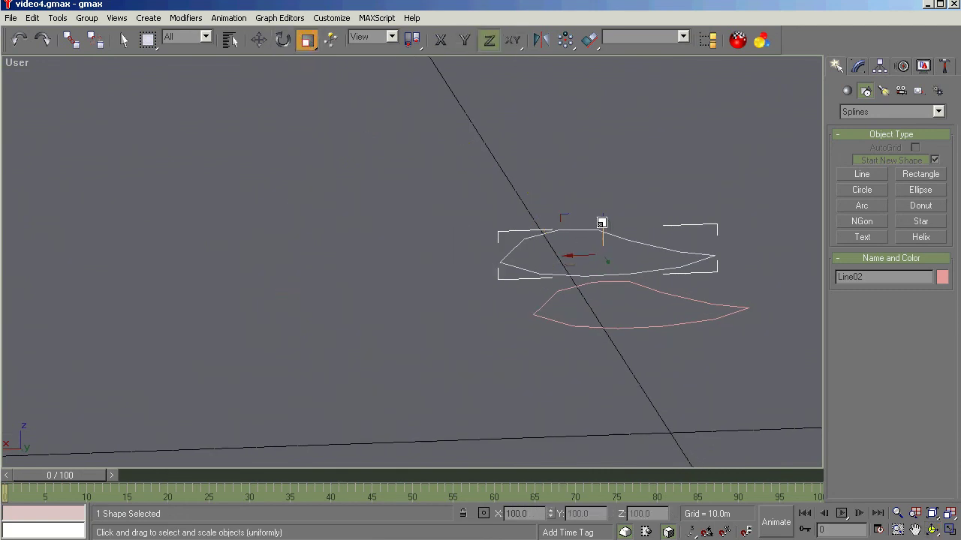
pyautogui.moveTo(600, 220); pyautogui.dragTo(610, 272)
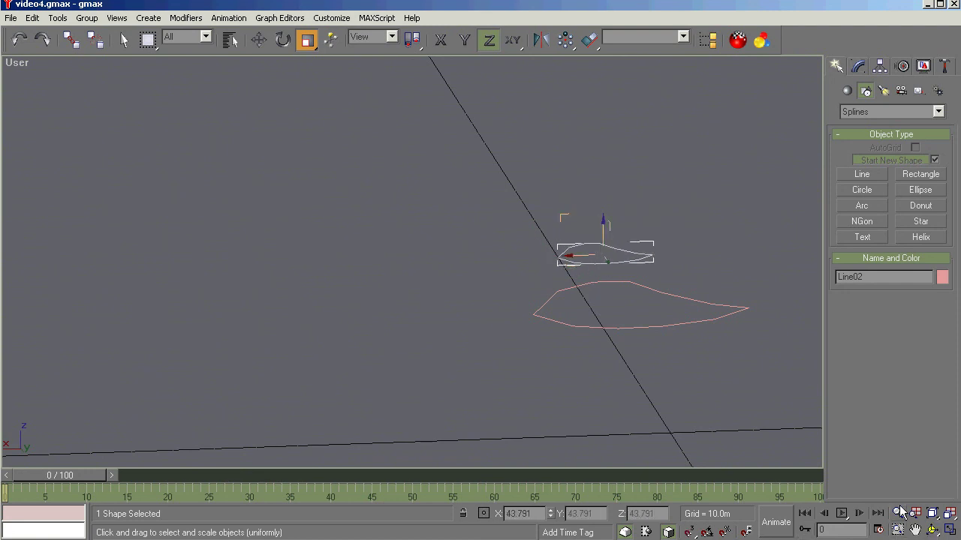
pyautogui.press('k')
pyautogui.press('z')
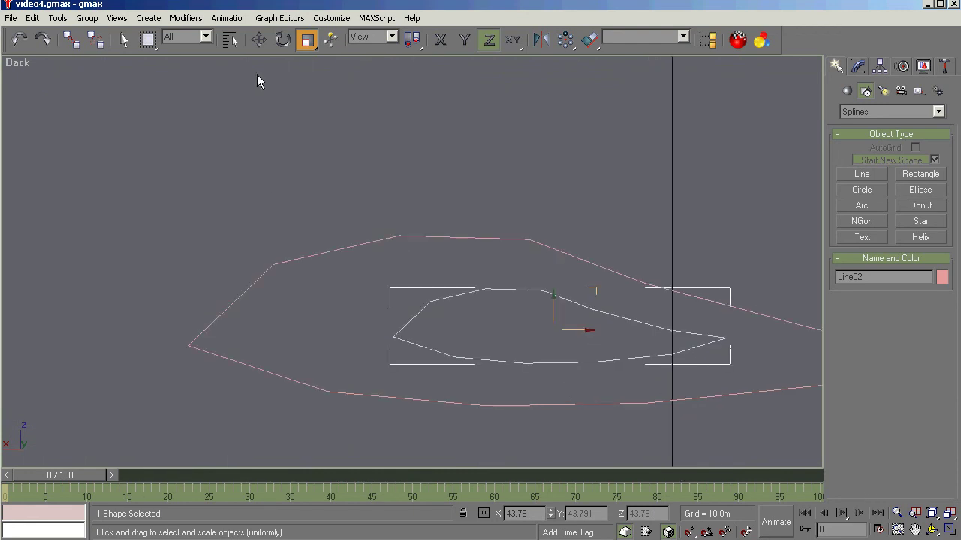
pyautogui.click(258, 41)
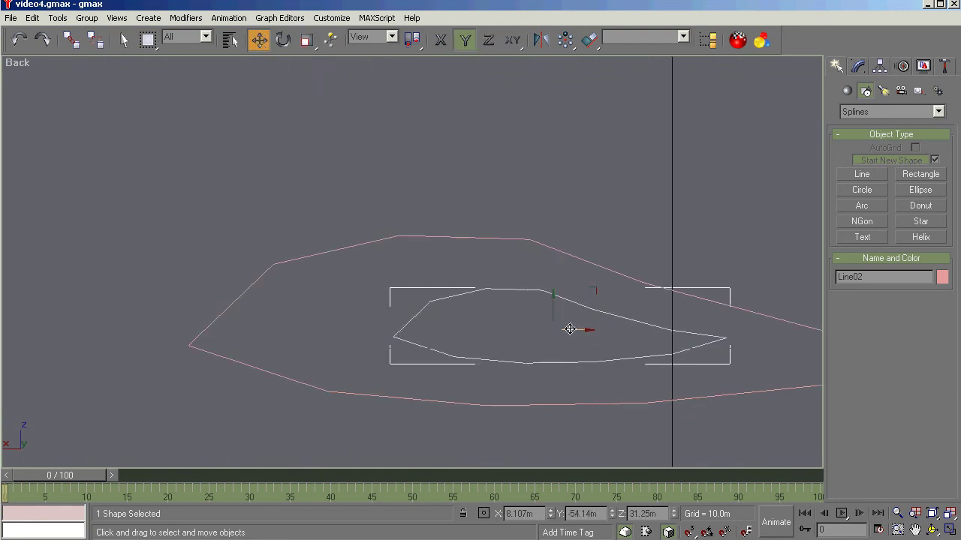
pyautogui.moveTo(570, 329)
pyautogui.mouseDown()
pyautogui.moveTo(378, 323)
pyautogui.moveTo(354, 283)
pyautogui.moveTo(354, 322)
pyautogui.moveTo(320, 284)
pyautogui.moveTo(561, 334)
pyautogui.mouseUp()
pyautogui.click(933, 528)
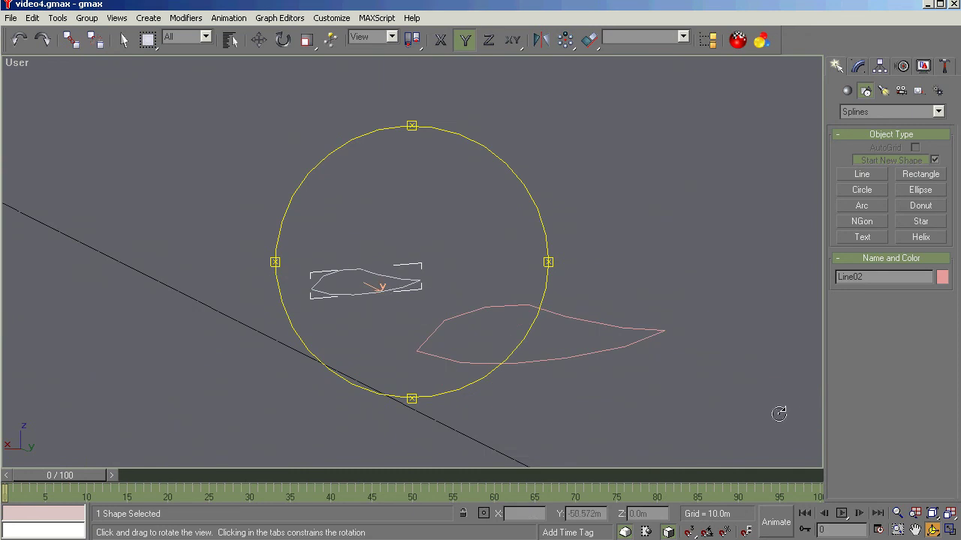
# - Give Line01 an Edit Spline modifier and attach the tip outline Line02 into it
pyautogui.press('w')
pyautogui.moveTo(617, 375); pyautogui.dragTo(617, 374)
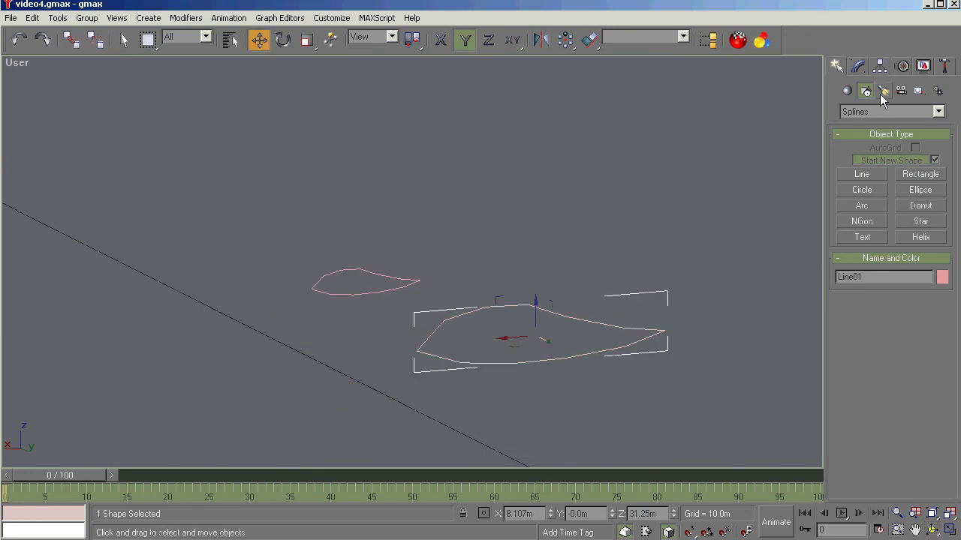
pyautogui.click(858, 68)
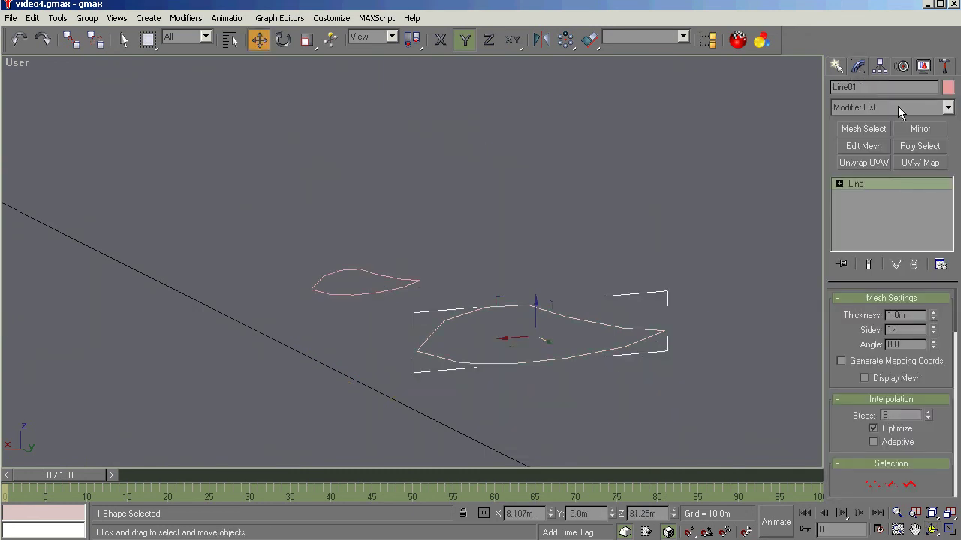
pyautogui.click(947, 108)
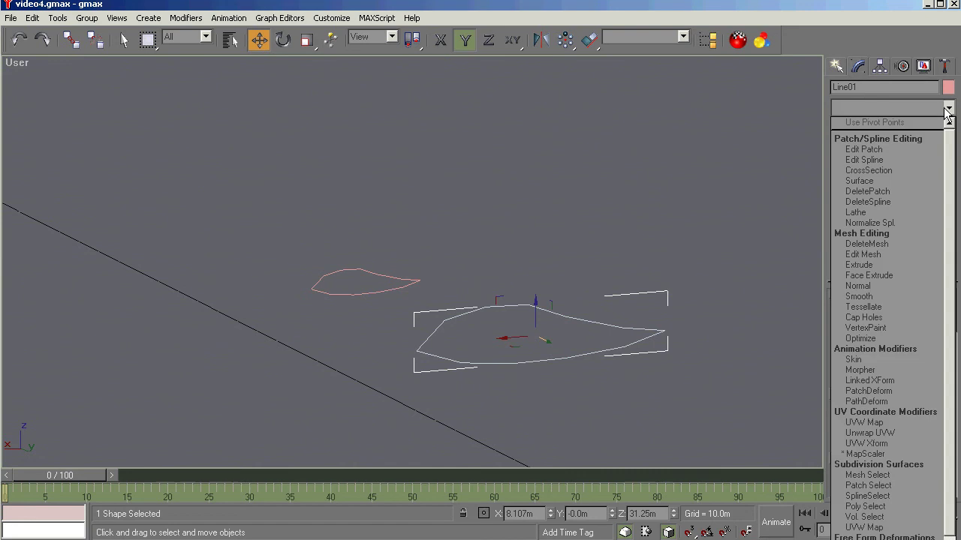
pyautogui.click(863, 159)
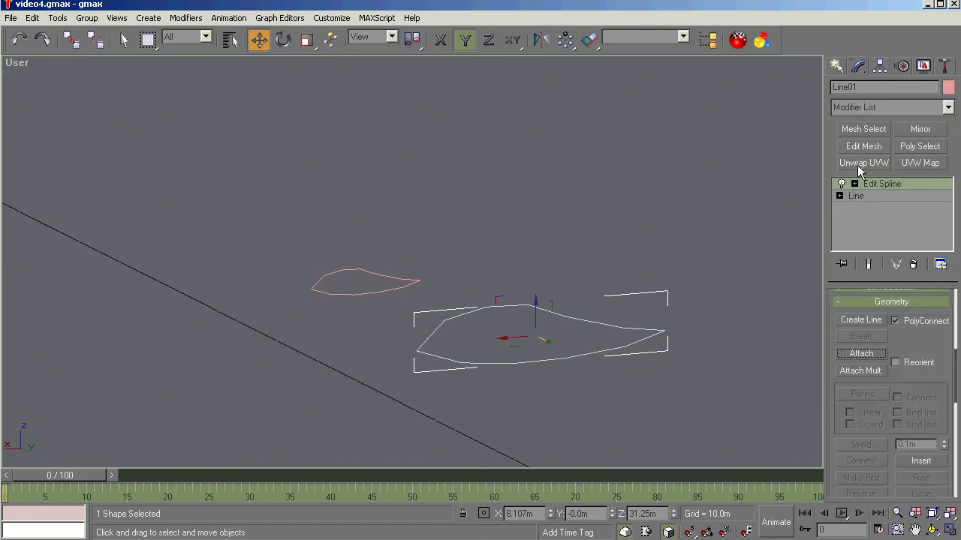
pyautogui.click(858, 370)
pyautogui.click(363, 166)
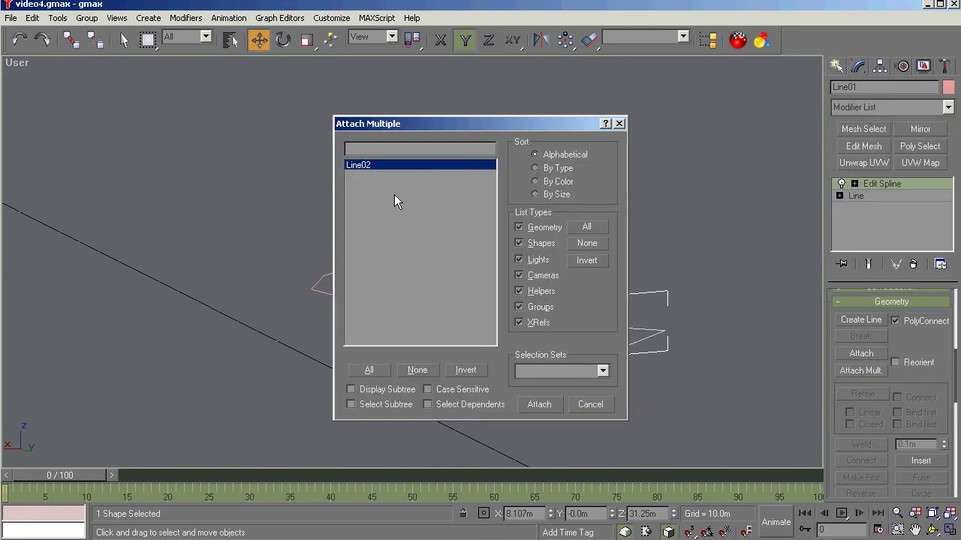
pyautogui.click(539, 404)
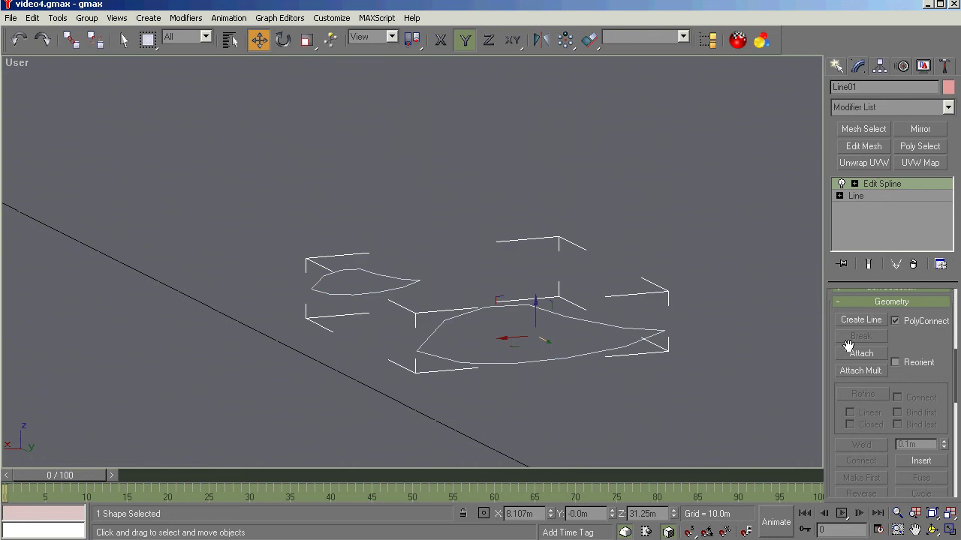
# - Apply CrossSection then Surface to Line01 to skin the outlines into a tapered wing
pyautogui.click(948, 107)
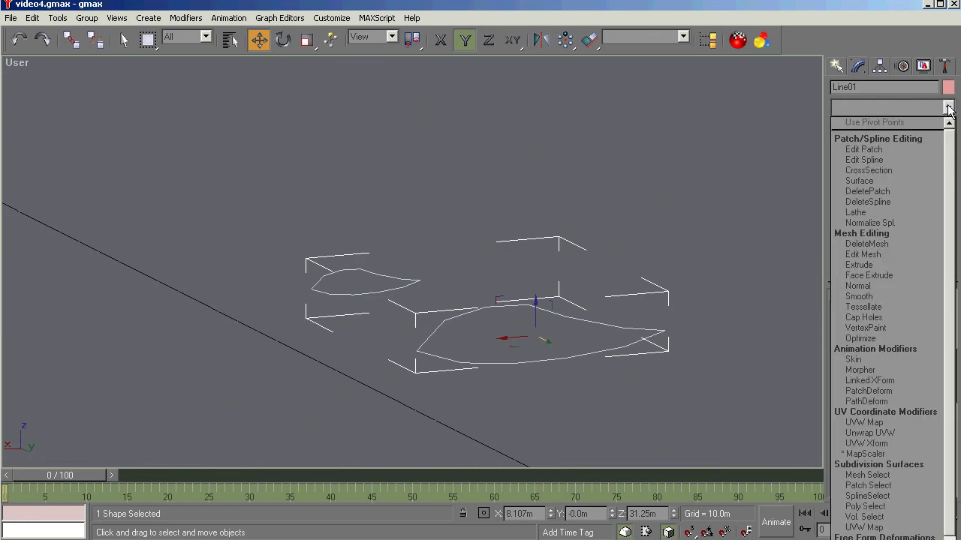
pyautogui.click(882, 171)
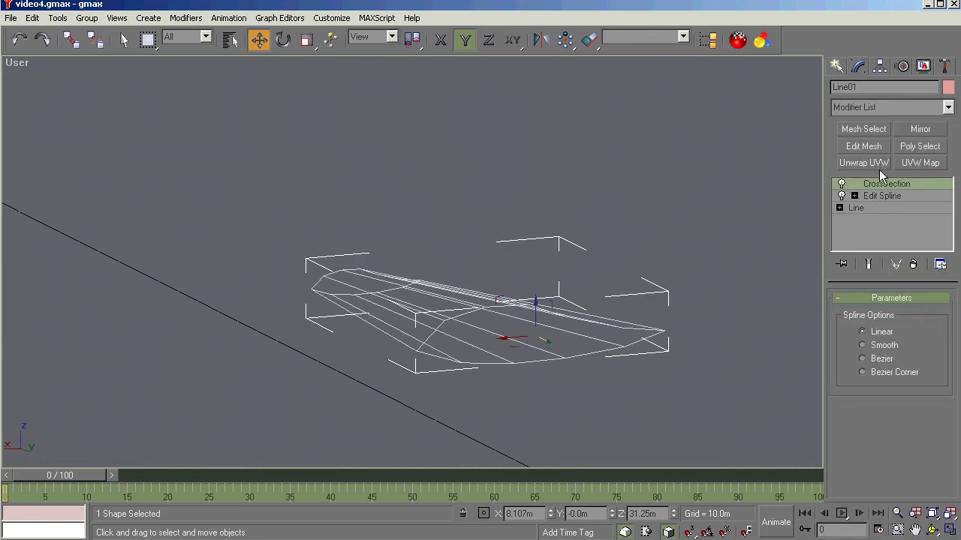
pyautogui.click(948, 107)
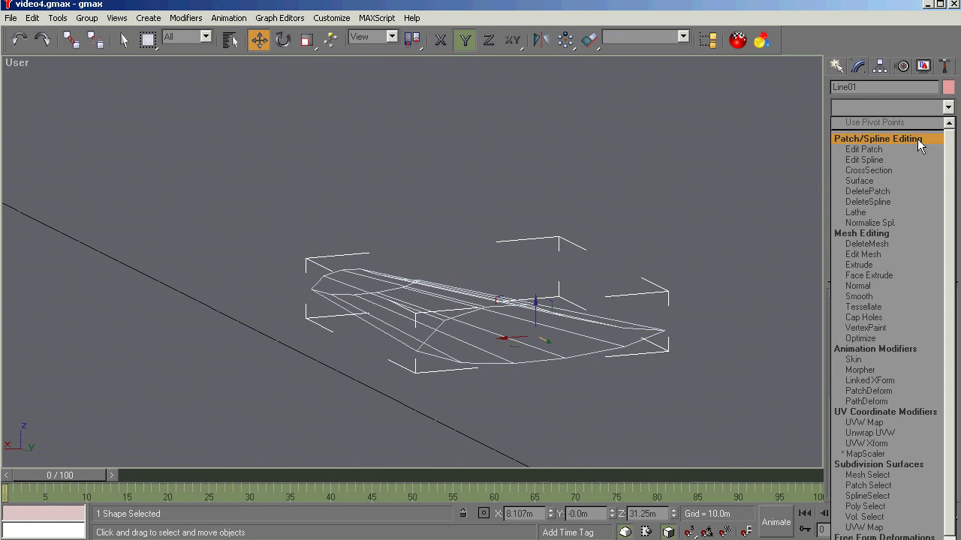
pyautogui.click(866, 182)
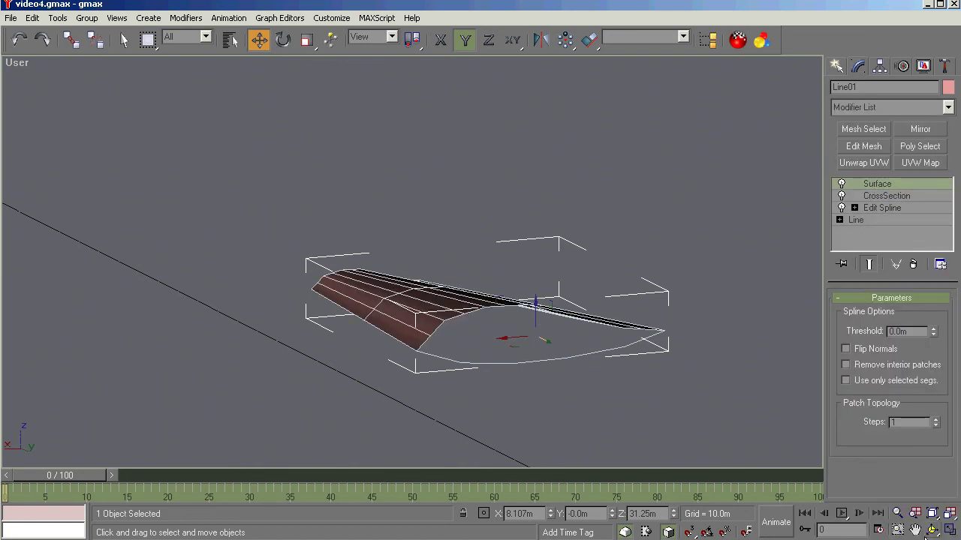
pyautogui.click(931, 530)
pyautogui.moveTo(489, 386); pyautogui.dragTo(758, 367)
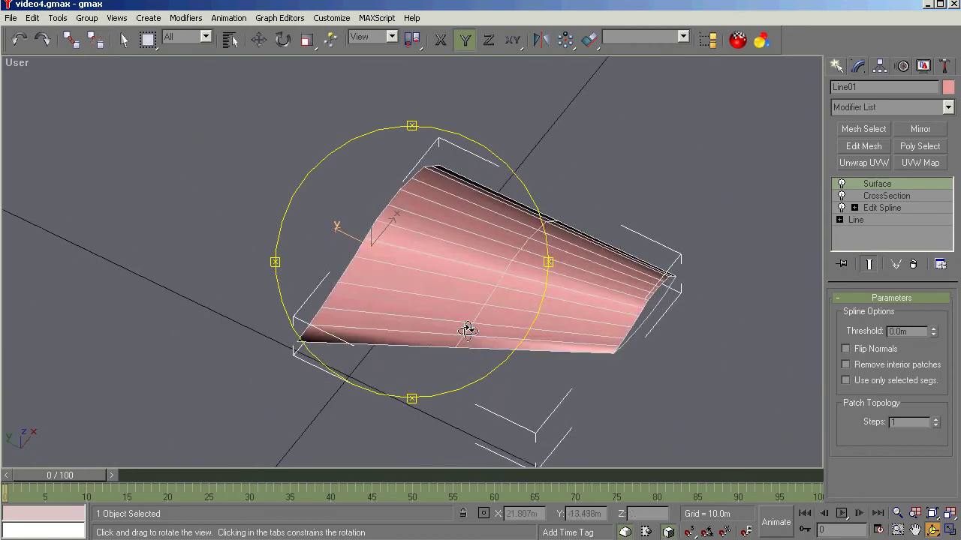
pyautogui.moveTo(467, 331); pyautogui.dragTo(655, 271)
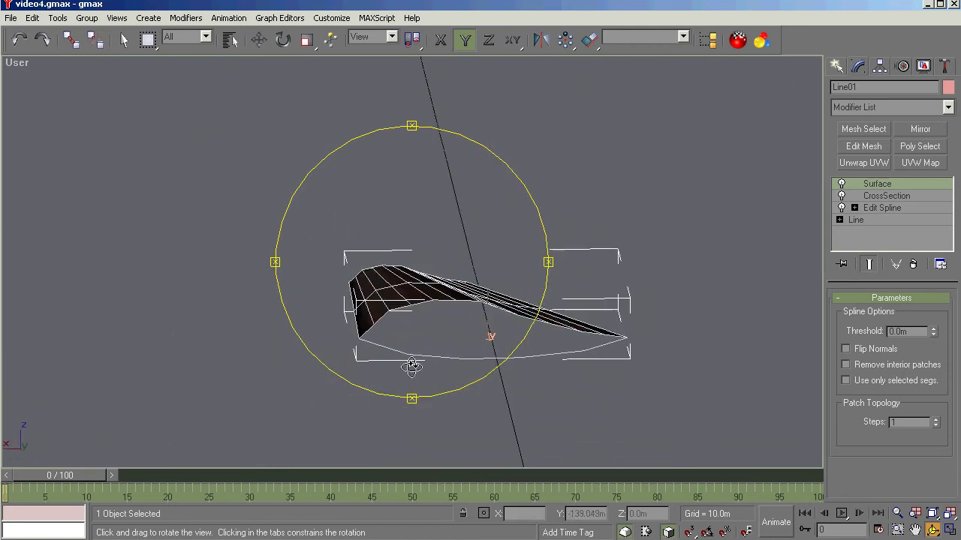
pyautogui.moveTo(343, 378); pyautogui.dragTo(387, 344)
pyautogui.scroll(5, 413, 249)
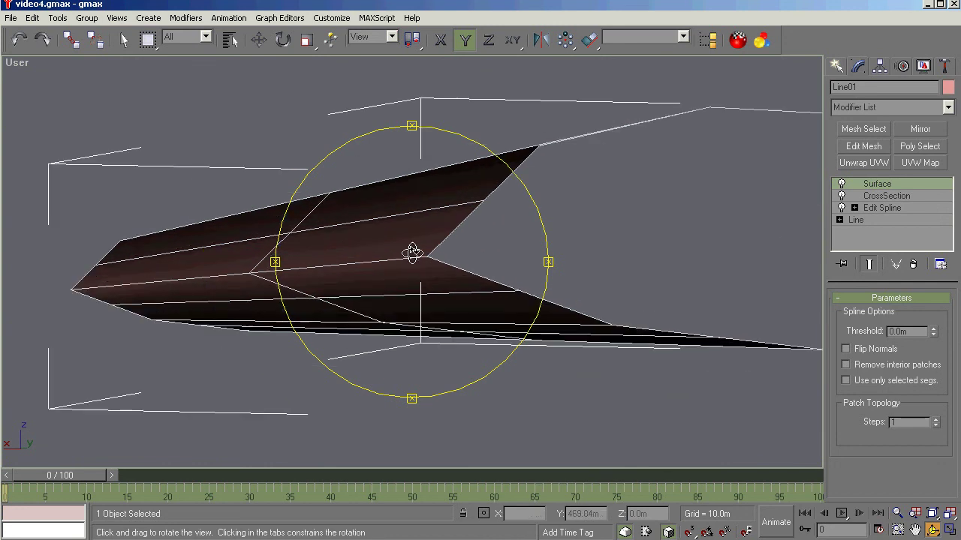
pyautogui.rightClick(341, 269)
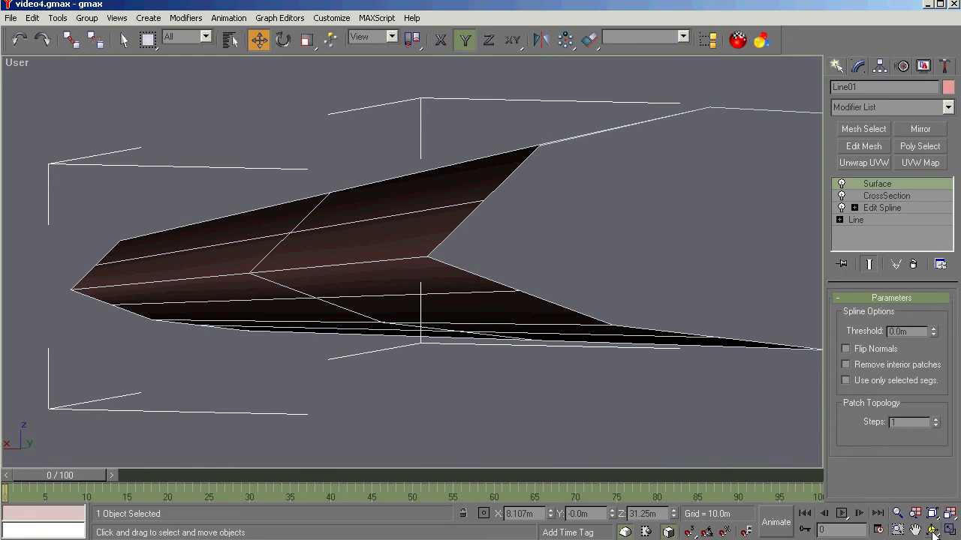
pyautogui.click(932, 531)
pyautogui.moveTo(364, 283); pyautogui.dragTo(290, 319)
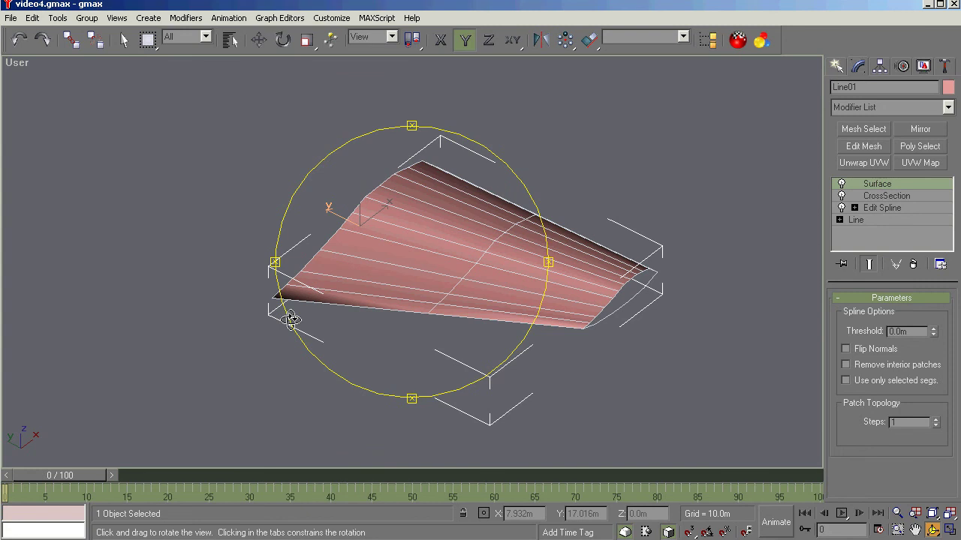
# - Toggle the Create panel between Geometry and Shapes, ending on the Splines shape types
pyautogui.press('w')
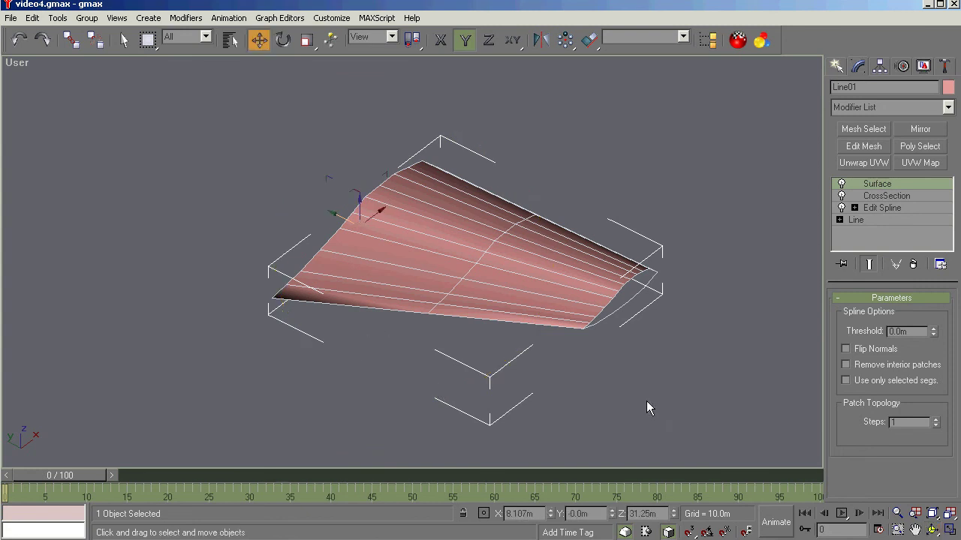
pyautogui.click(836, 67)
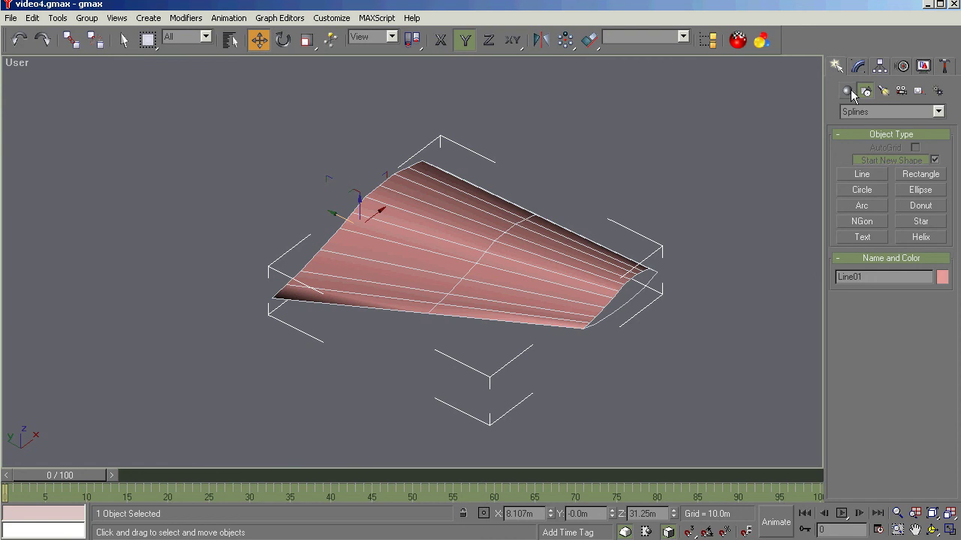
pyautogui.click(847, 91)
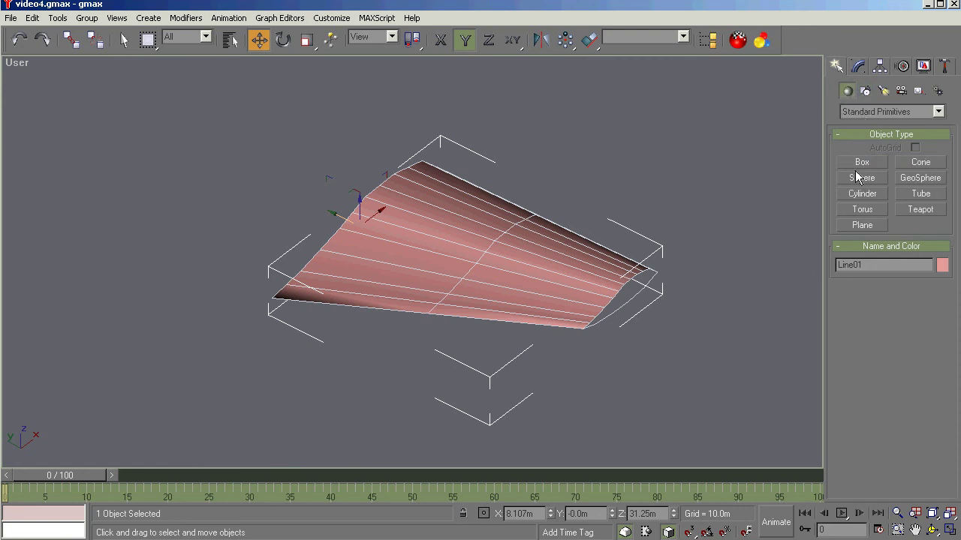
pyautogui.click(866, 91)
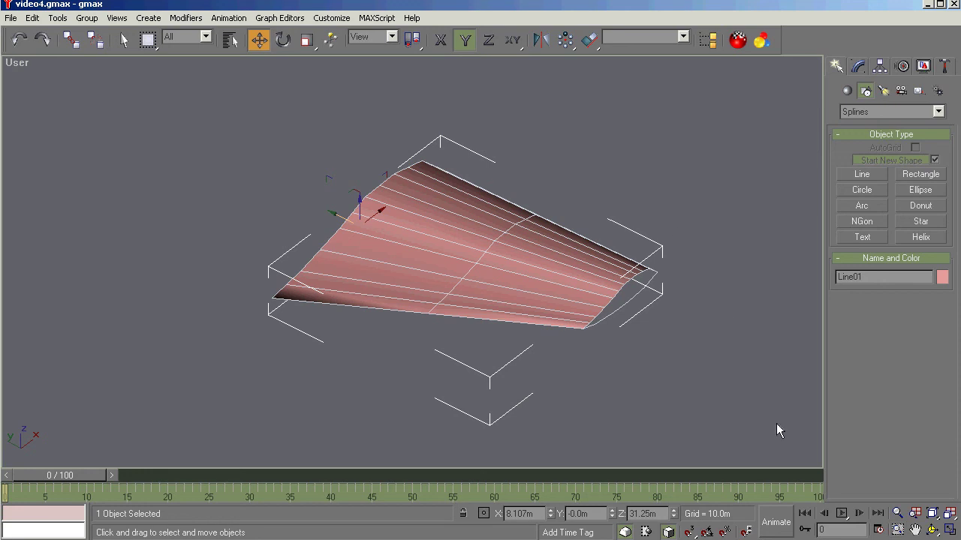
pyautogui.click(846, 91)
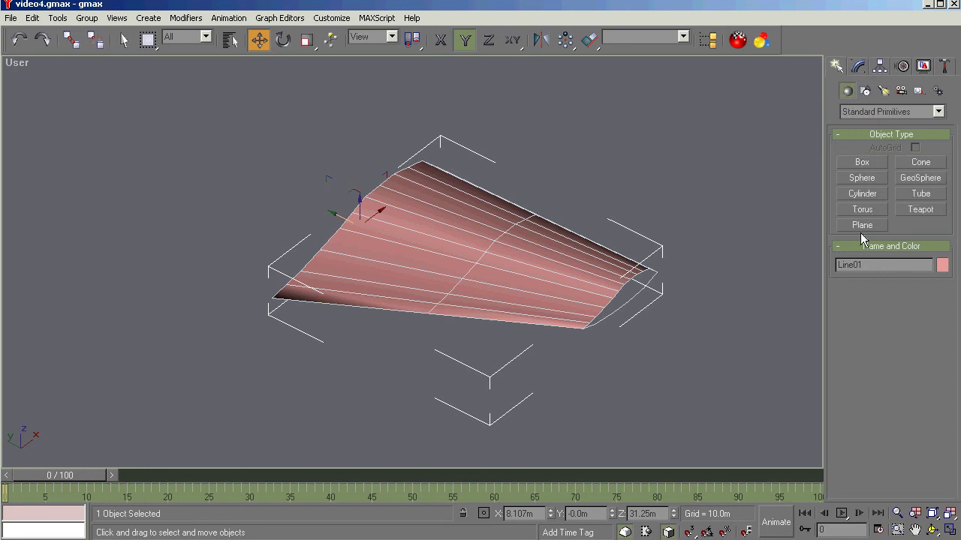
pyautogui.click(866, 91)
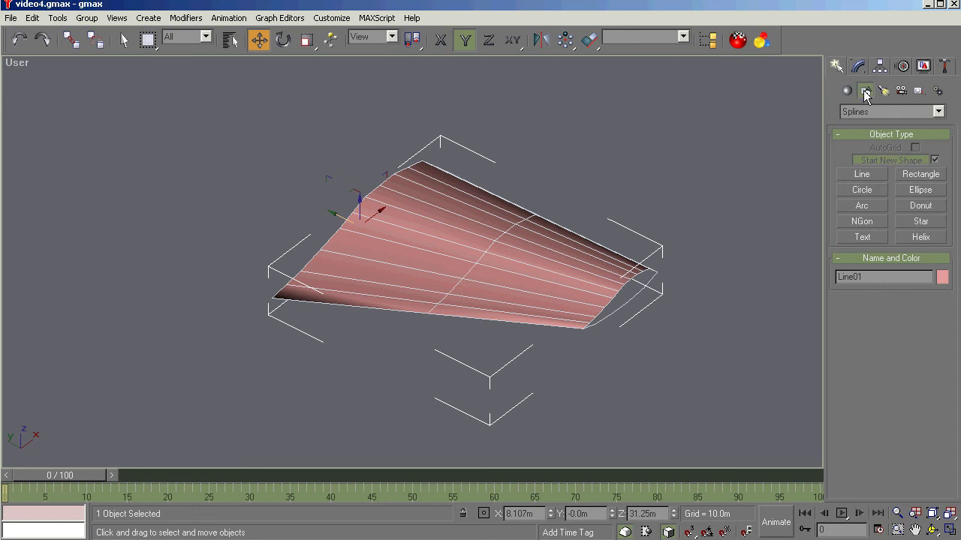
# - Switch the Create panel to the Standard Primitives geometry types
pyautogui.click(933, 529)
pyautogui.moveTo(426, 322); pyautogui.dragTo(563, 302)
pyautogui.click(847, 91)
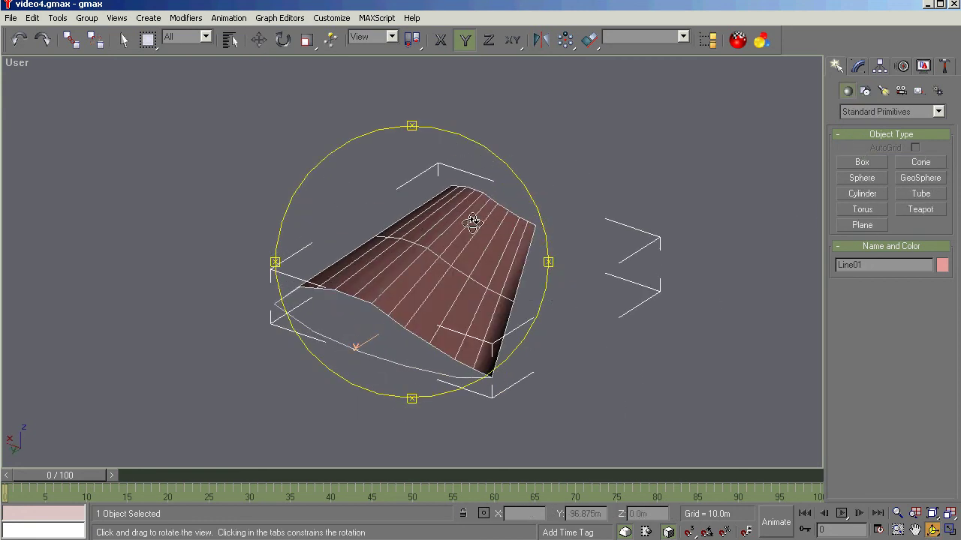
pyautogui.moveTo(473, 220); pyautogui.dragTo(582, 250)
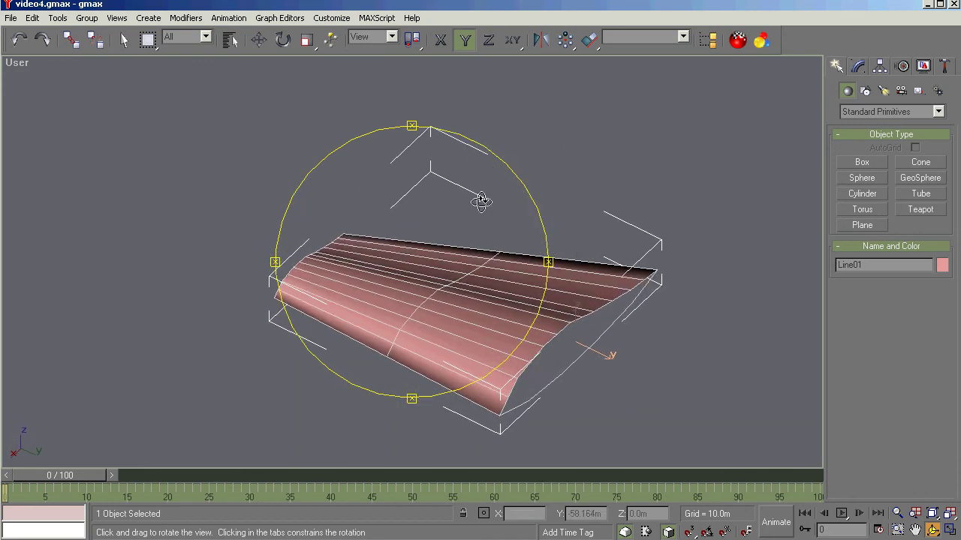
# - Orbit around the tapered wing surface to inspect it from the front, sides and end-on
pyautogui.moveTo(480, 200); pyautogui.dragTo(468, 193)
pyautogui.moveTo(461, 257); pyautogui.dragTo(285, 265)
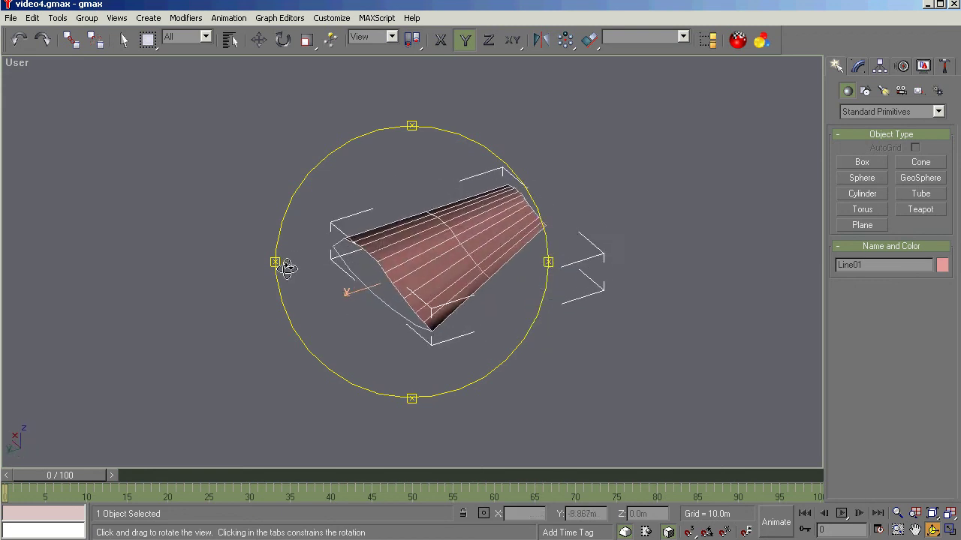
pyautogui.moveTo(439, 255); pyautogui.dragTo(430, 236)
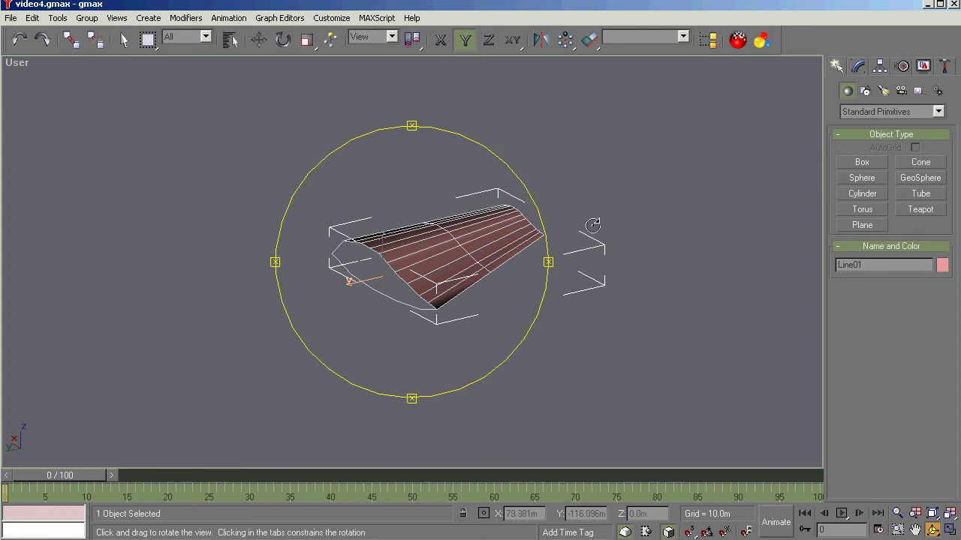
pyautogui.moveTo(517, 282); pyautogui.dragTo(355, 289)
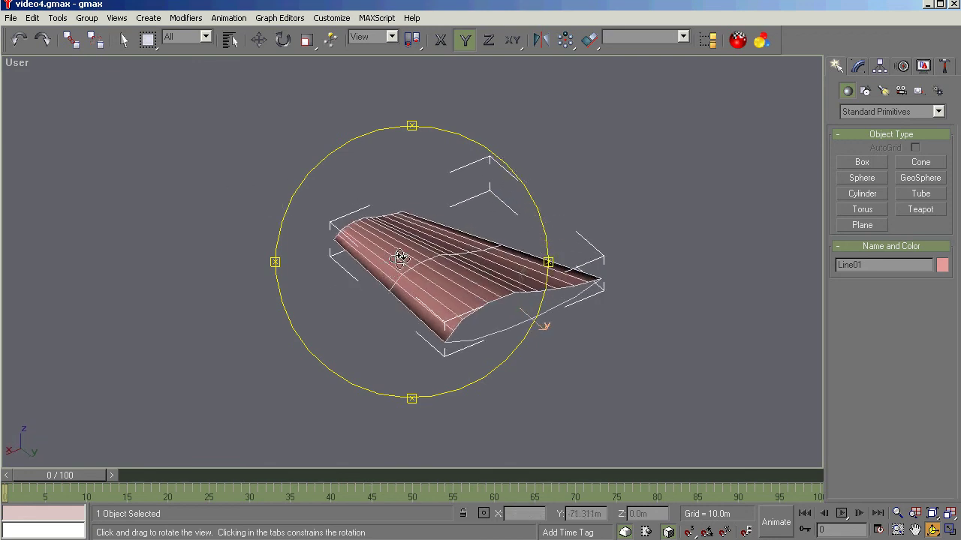
pyautogui.moveTo(425, 289); pyautogui.dragTo(267, 280)
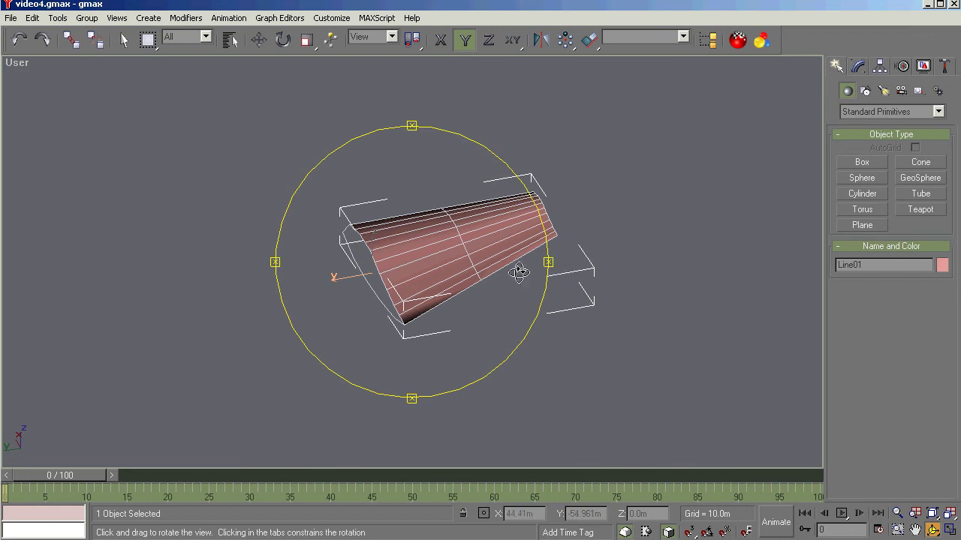
pyautogui.moveTo(496, 285); pyautogui.dragTo(515, 277)
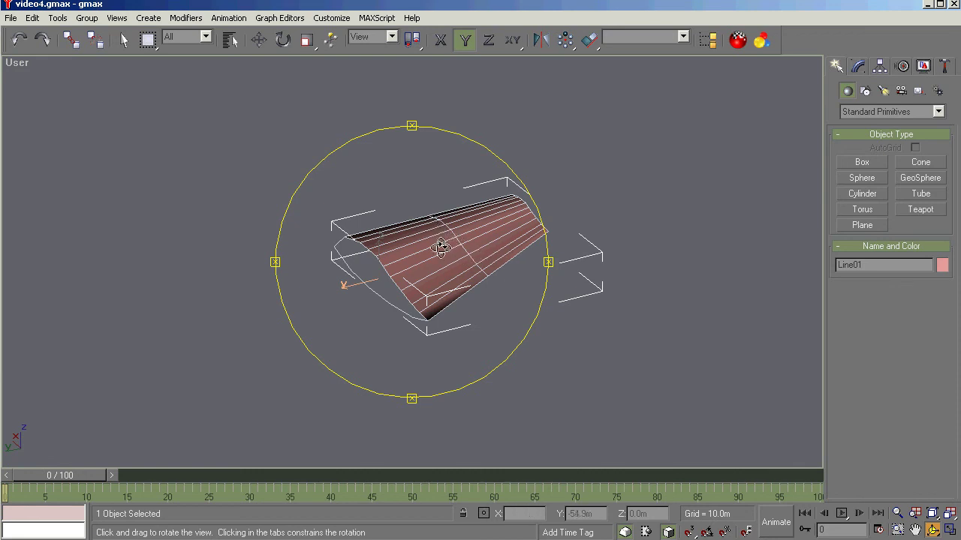
pyautogui.moveTo(440, 242); pyautogui.dragTo(336, 252)
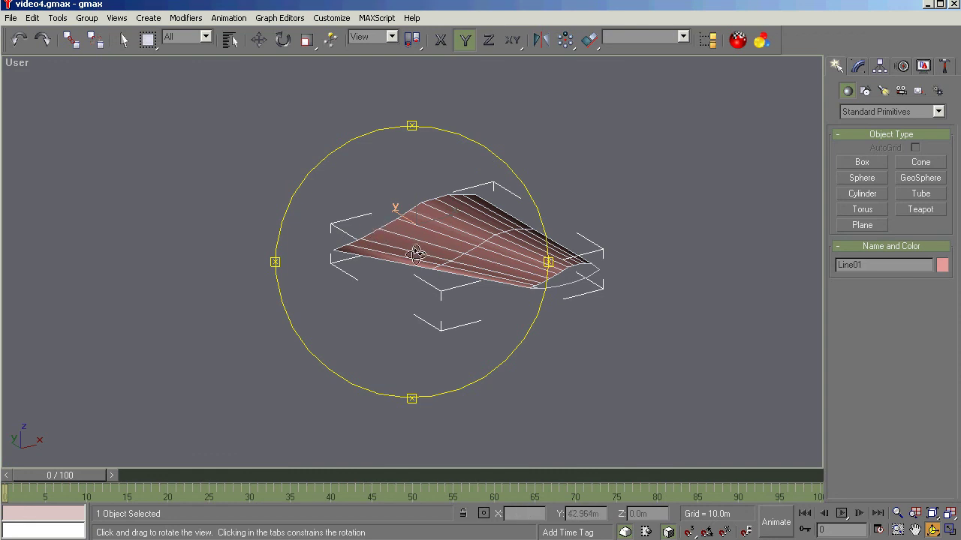
pyautogui.moveTo(418, 246); pyautogui.dragTo(399, 223)
pyautogui.press('w')
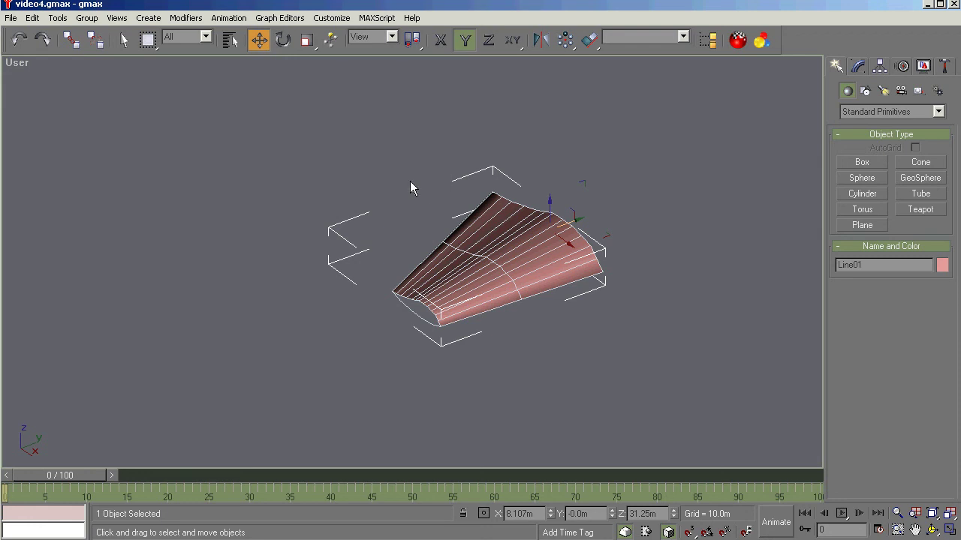
# - Show the Splines shape types again and orbit to view the wing from new angles
pyautogui.click(865, 94)
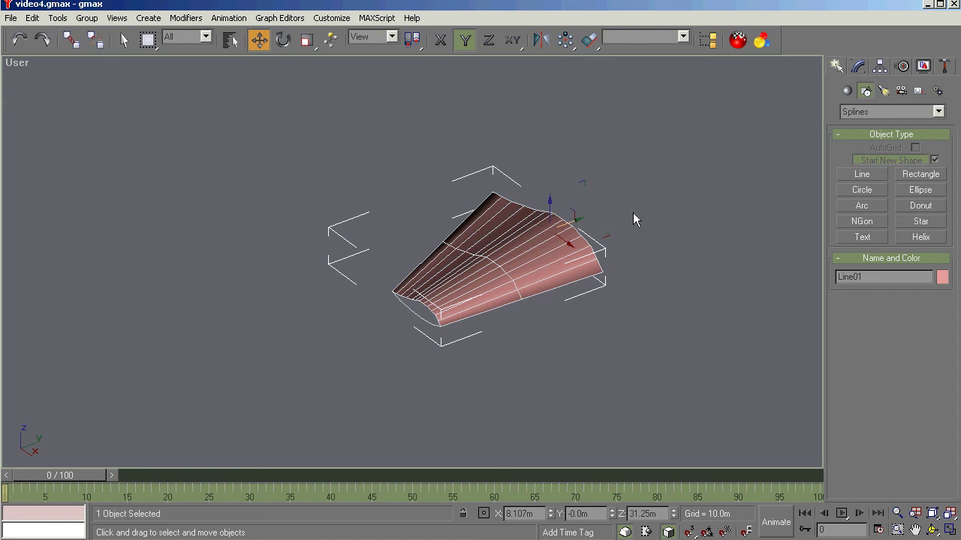
pyautogui.click(933, 530)
pyautogui.moveTo(508, 356); pyautogui.dragTo(443, 326)
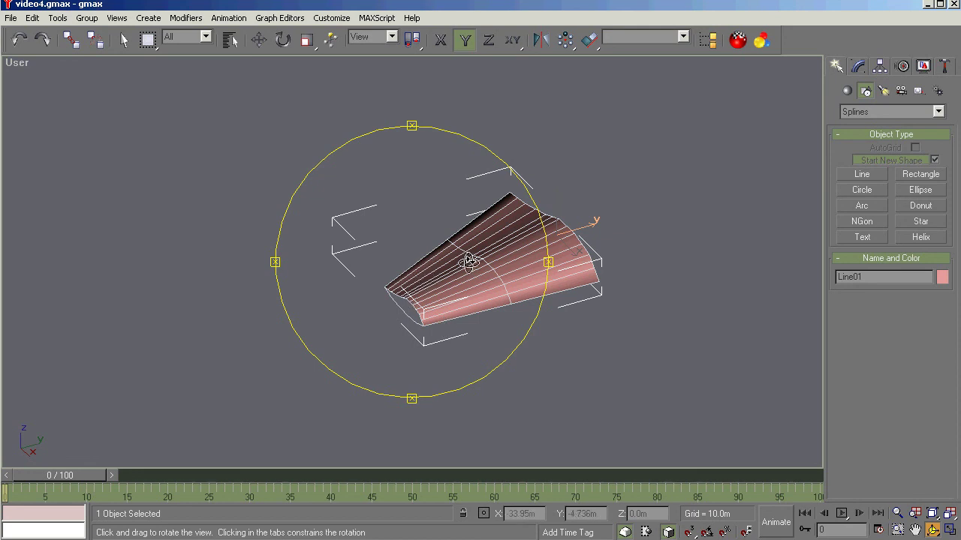
pyautogui.moveTo(469, 261); pyautogui.dragTo(546, 263)
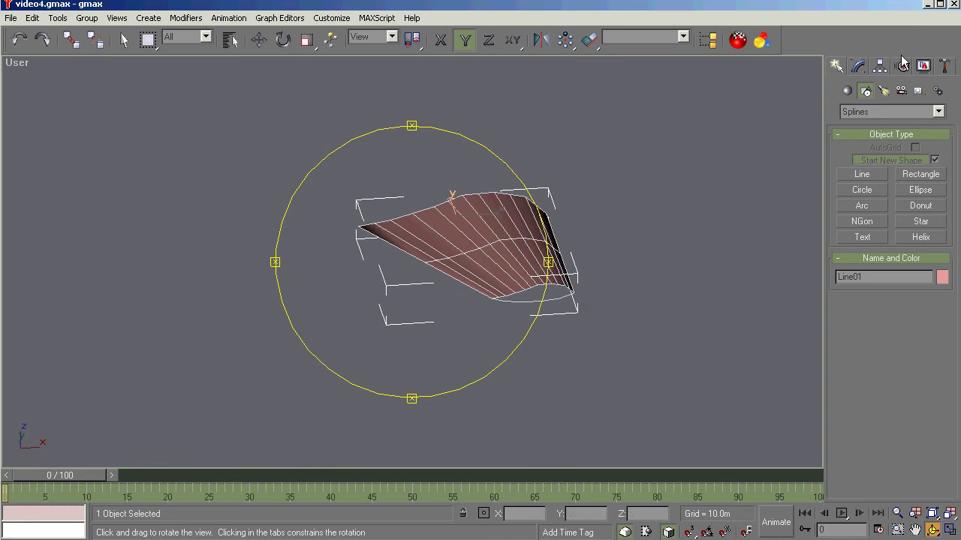